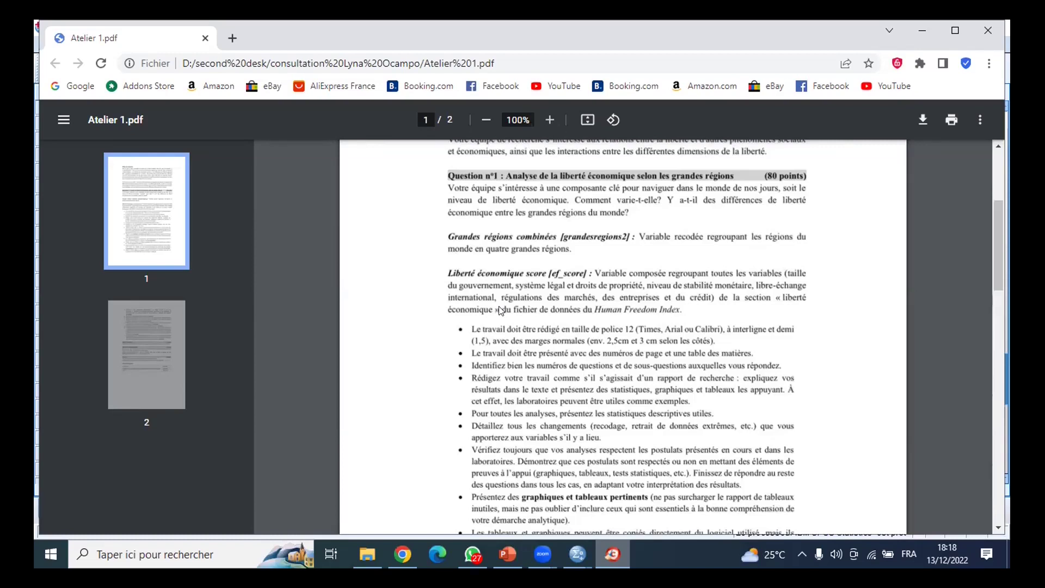
Step: Read the Question 1 instructions and its numbered sub-questions in the Atelier 1 assignment
scroll(551, 389, "down", 7)
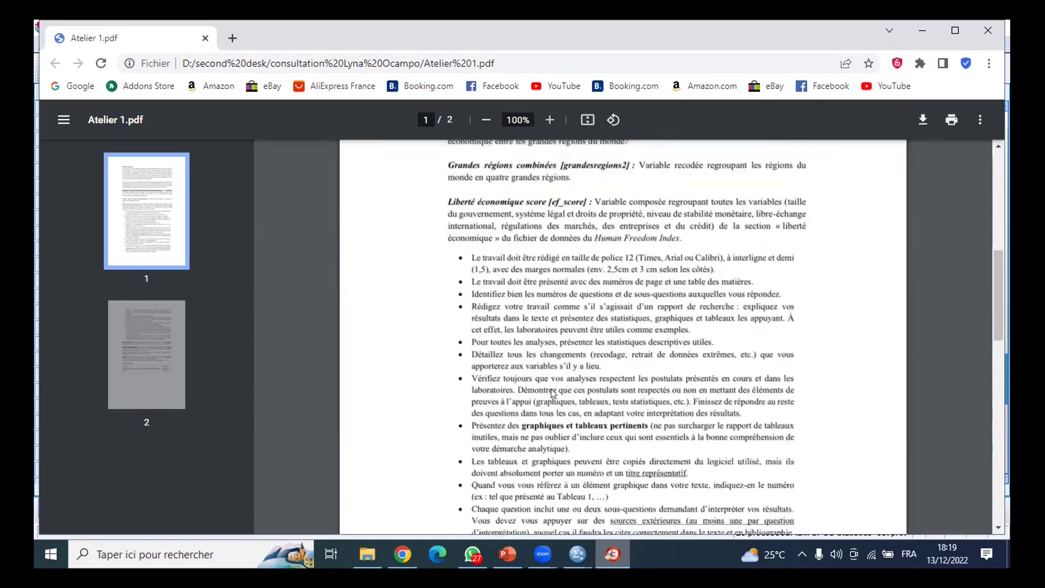
scroll(553, 393, "down", 5)
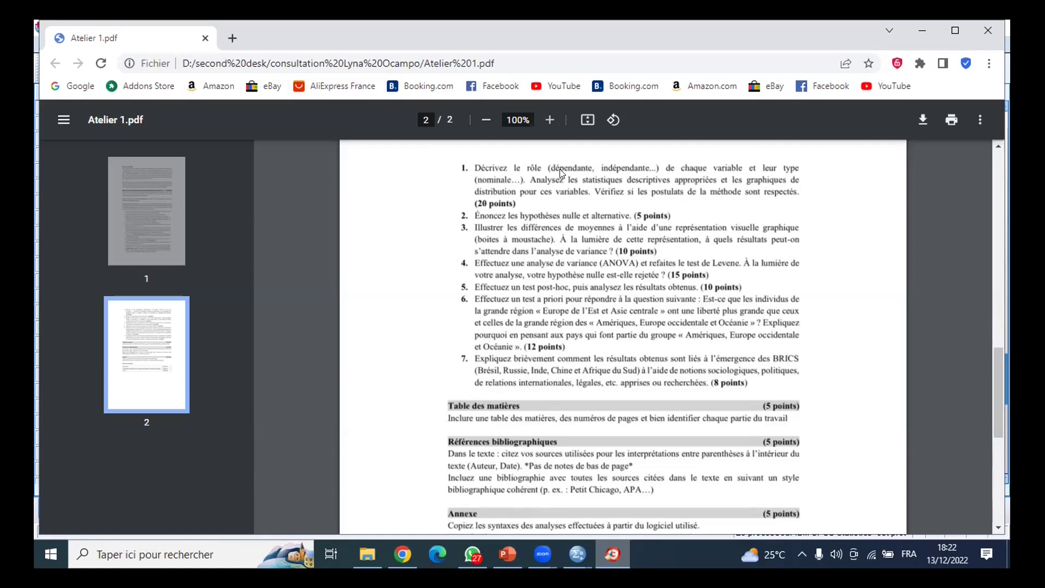
left_click(561, 171)
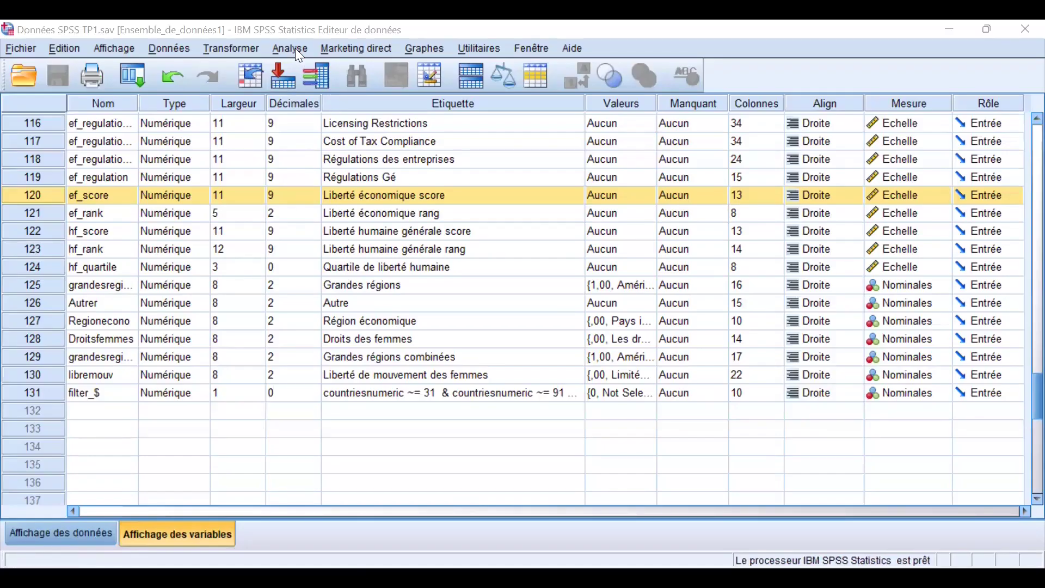
Step: In IBM SPSS Statistics, run a frequency analysis (Effectifs) on the Grandes régions variable with its frequency table
key("alt+a")
mouse_move(311, 89)
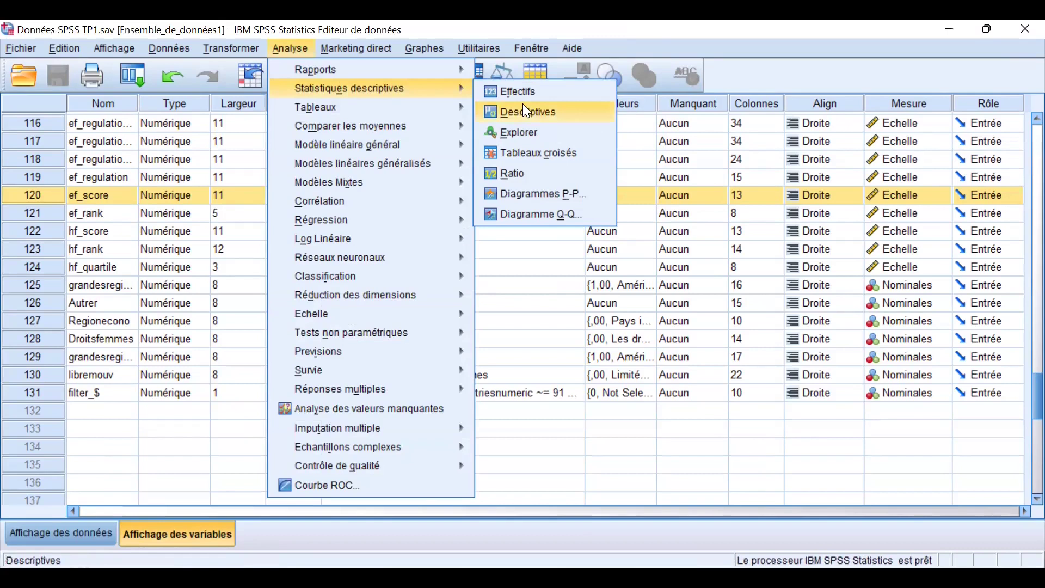
left_click(511, 91)
left_click_drag(451, 238, 443, 351)
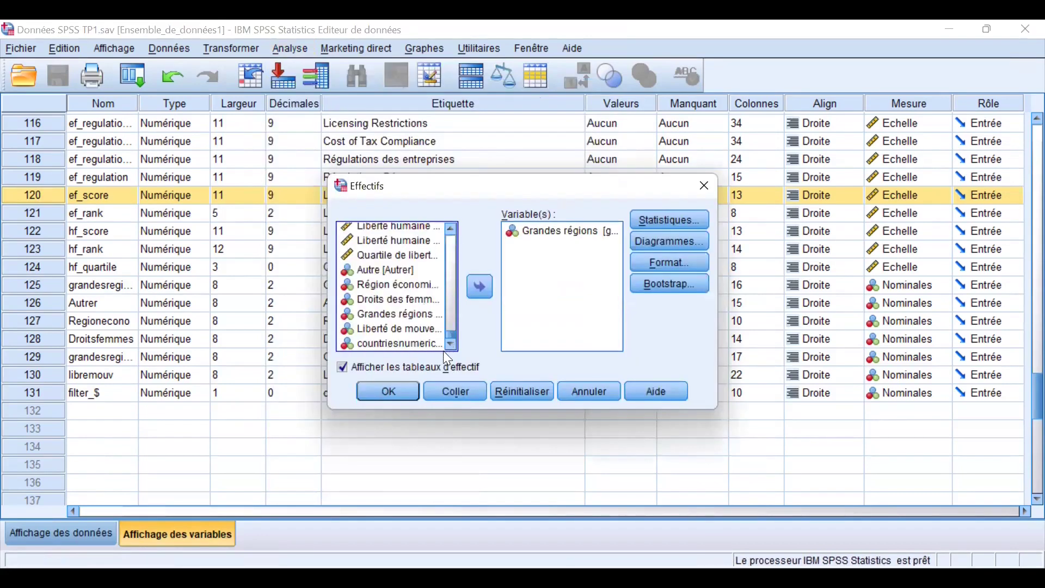
left_click(393, 316)
left_click(588, 232)
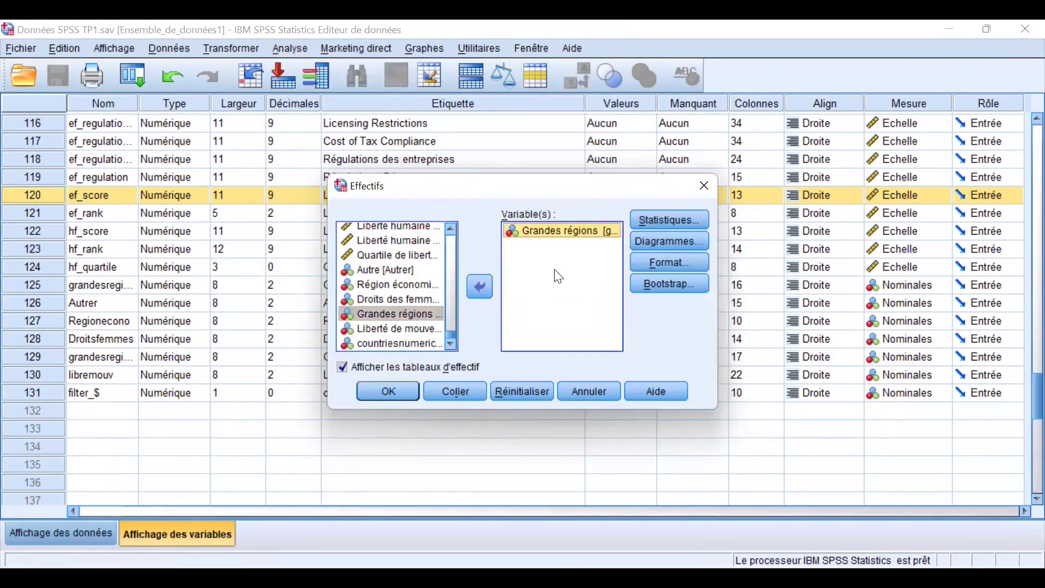
left_click(397, 393)
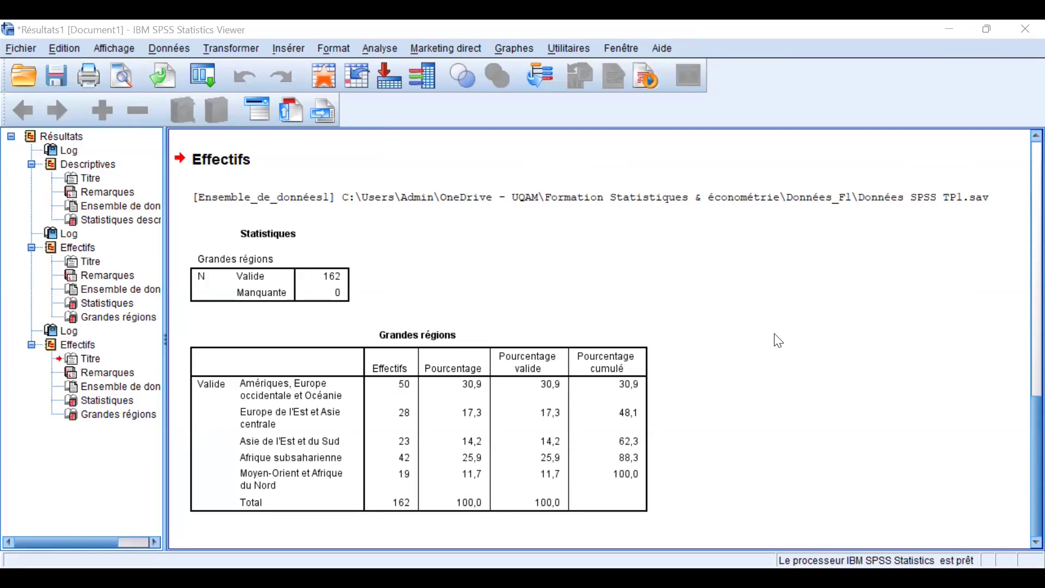
left_click(627, 390)
left_click(429, 280)
Step: Reopen the frequency analysis for Grandes régions and review its statistics options, leaving them all unselected
left_click(376, 50)
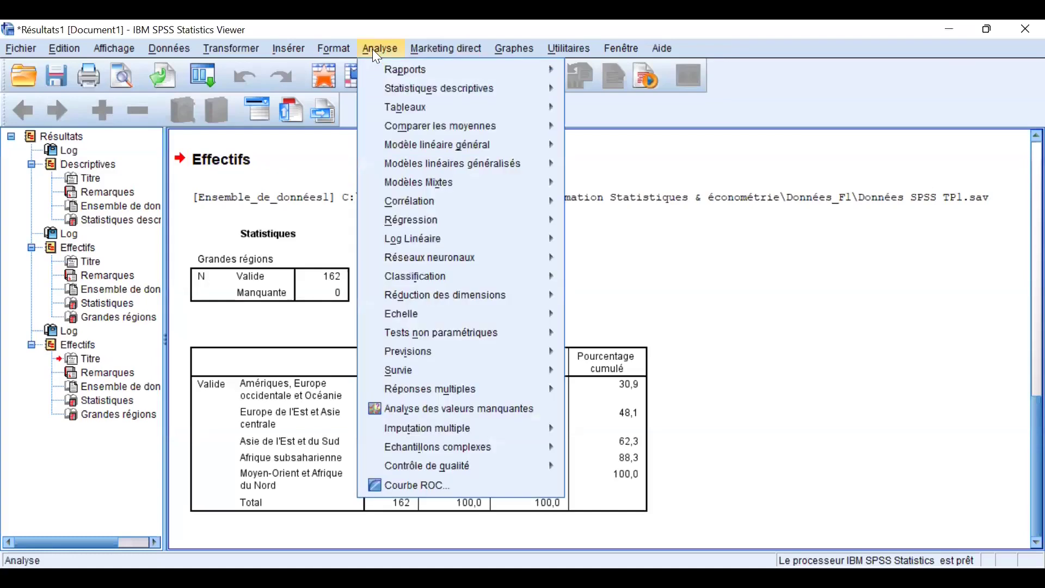
mouse_move(404, 91)
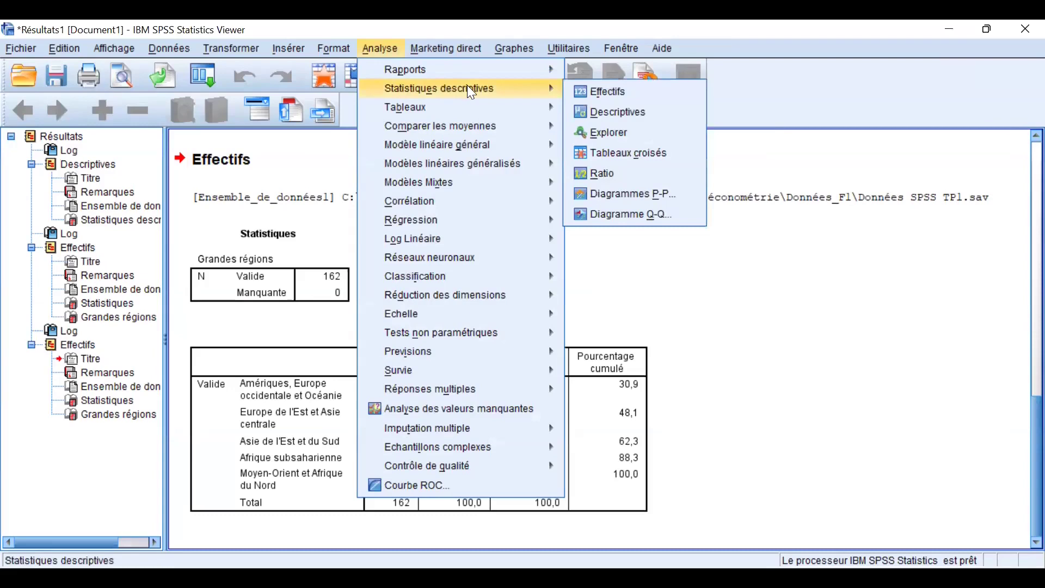
key("Right")
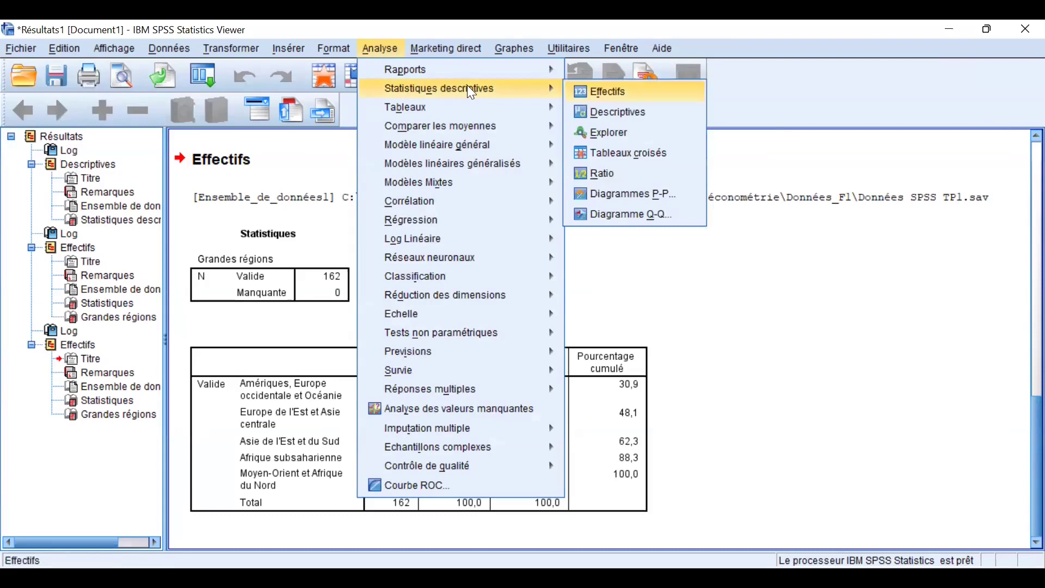
left_click(587, 93)
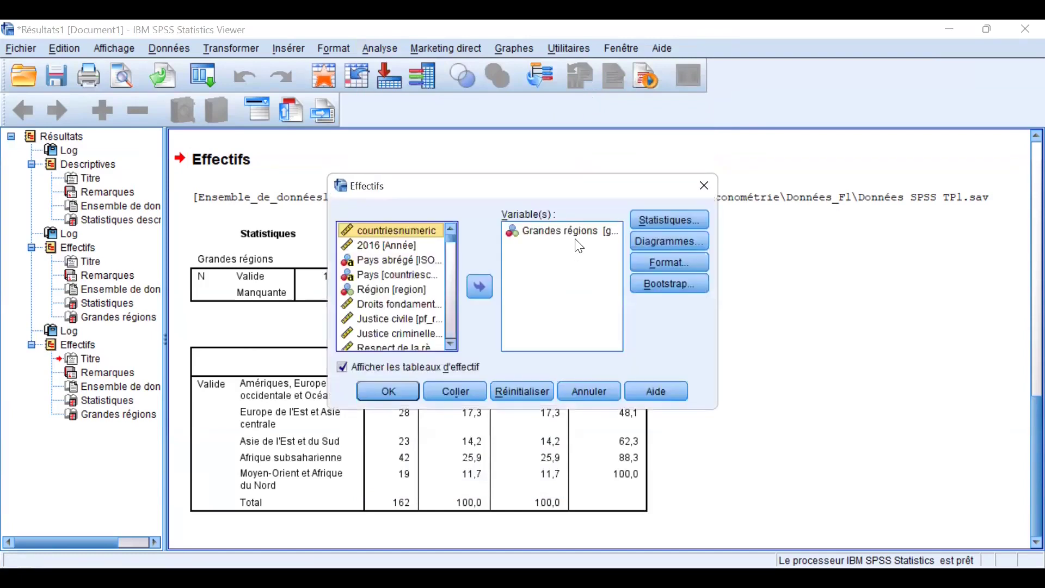
left_click(644, 221)
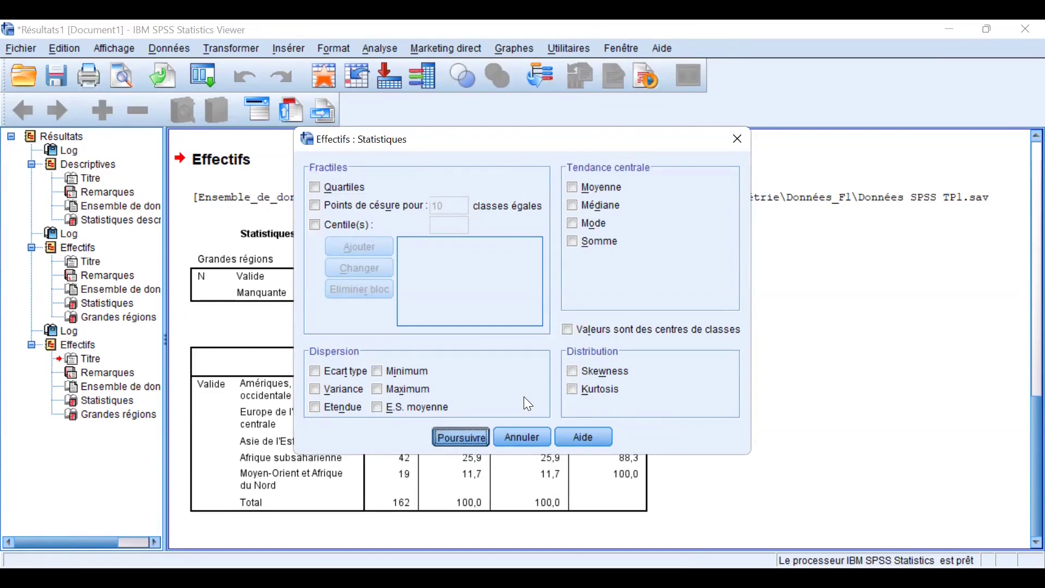
key("Return")
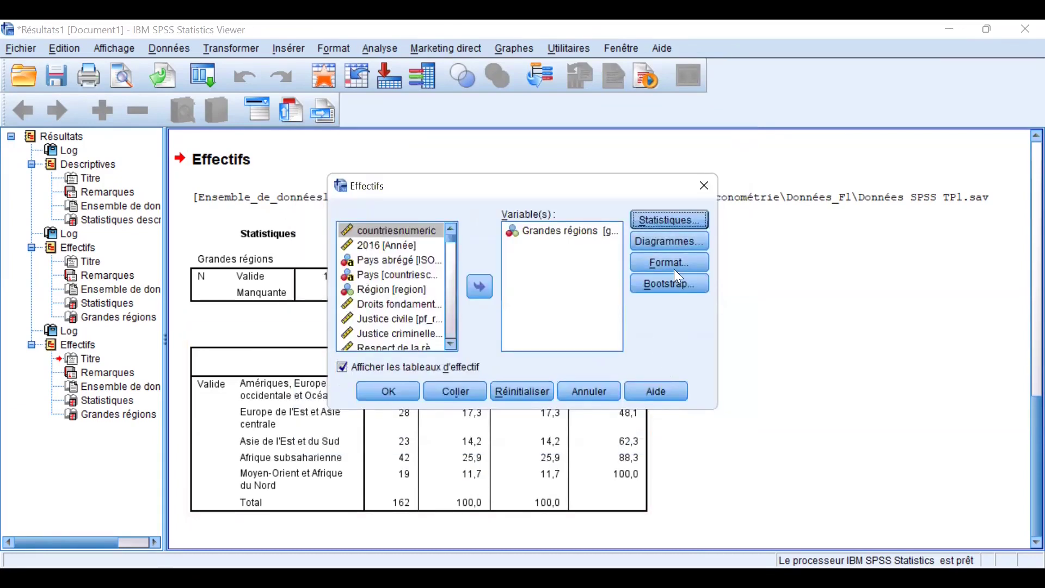
Step: Add a bar chart showing percentages to the Grandes régions frequency analysis, run it and review the output
left_click(679, 246)
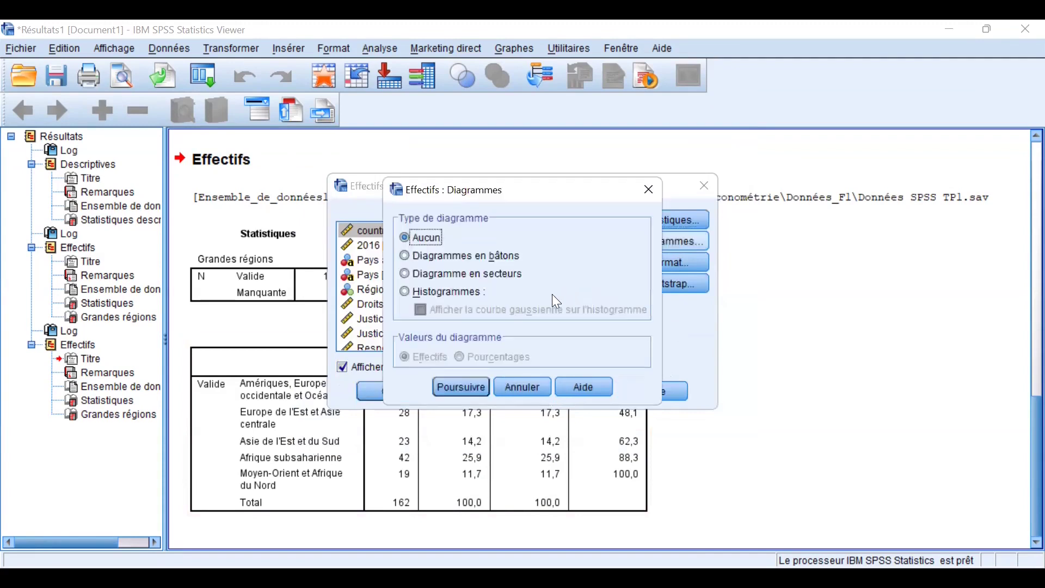
left_click(410, 260)
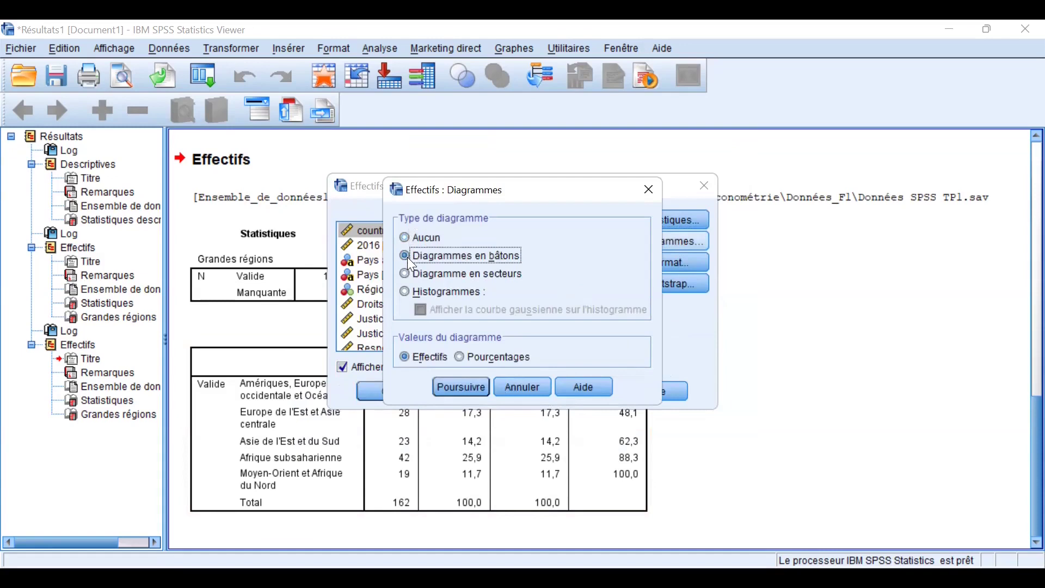
left_click(406, 274)
left_click(407, 259)
left_click(459, 357)
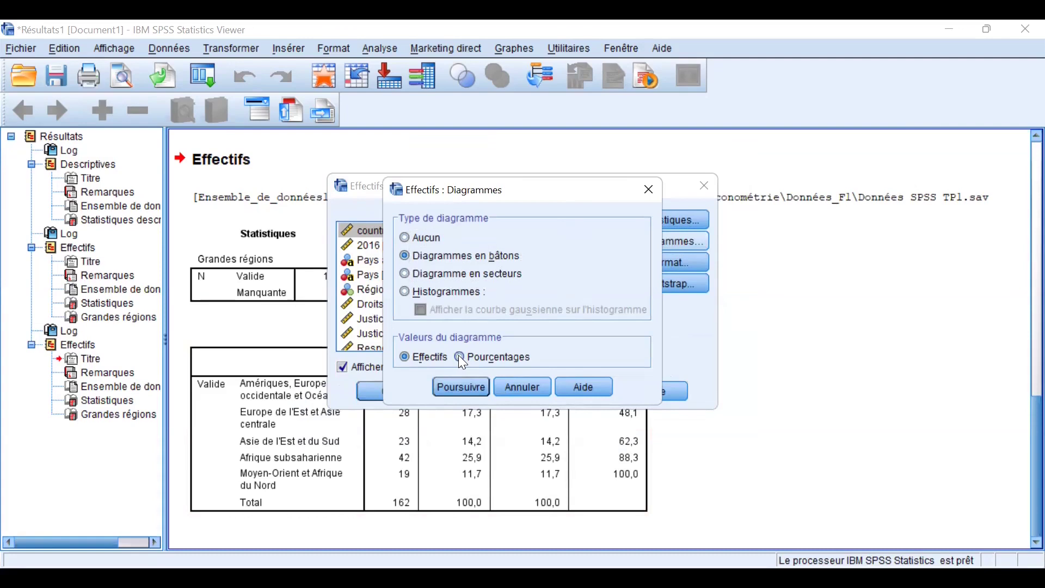
left_click(463, 387)
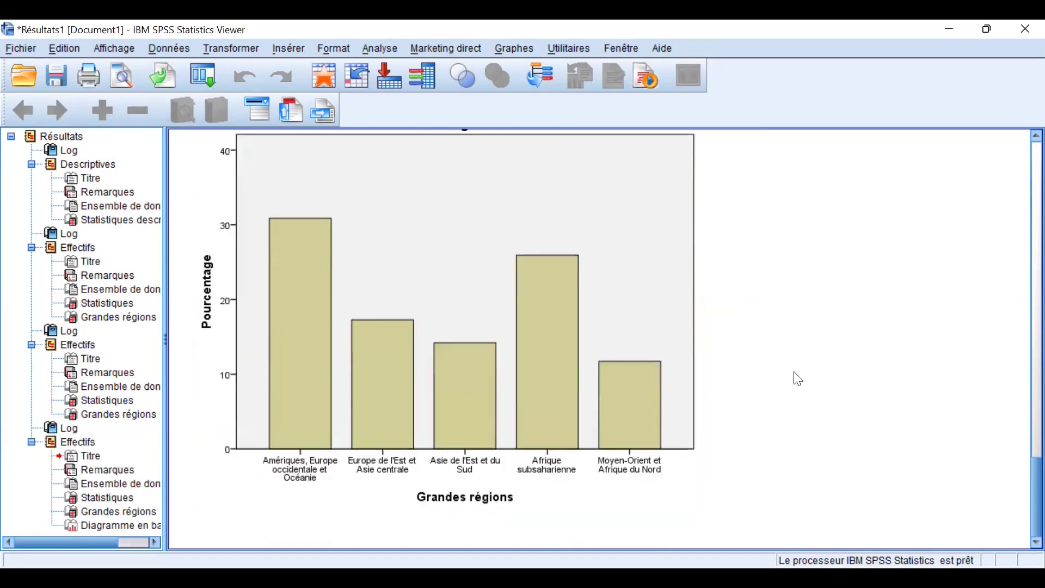
scroll(795, 375, "up", 2)
scroll(790, 378, "down", 2)
scroll(781, 389, "up", 1)
scroll(781, 386, "up", 1)
scroll(780, 388, "down", 2)
scroll(779, 388, "up", 4)
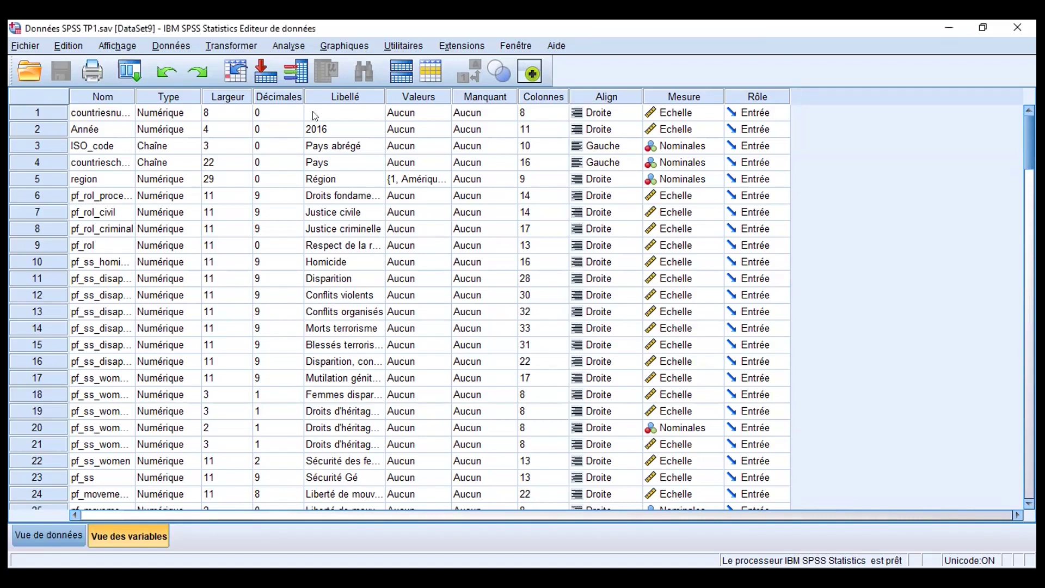
Step: Start a one-way ANOVA (ANOVA à 1 facteur) on the Données SPSS TP1 dataset
left_click(285, 46)
left_click(286, 47)
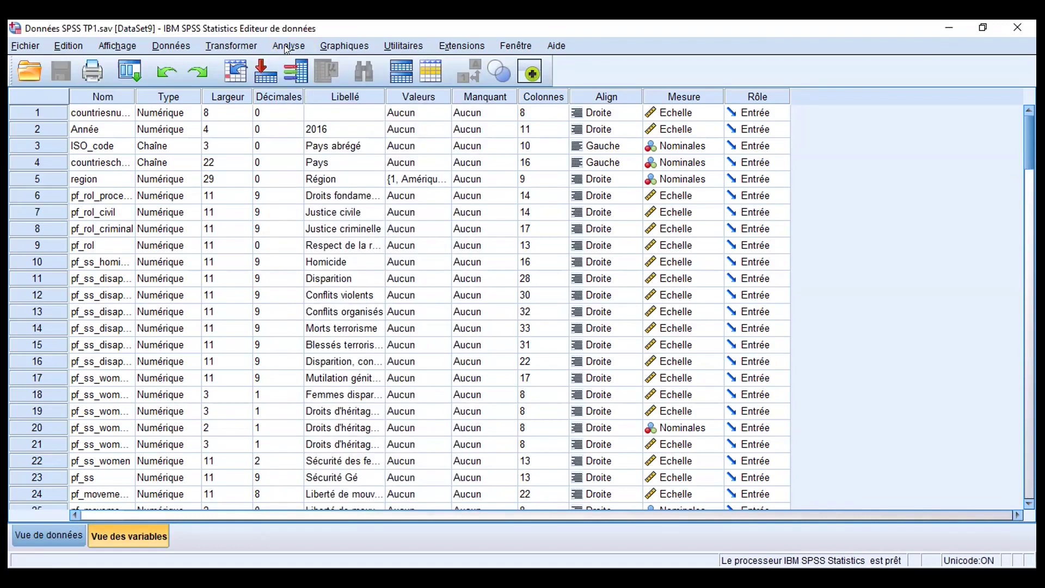
left_click(287, 47)
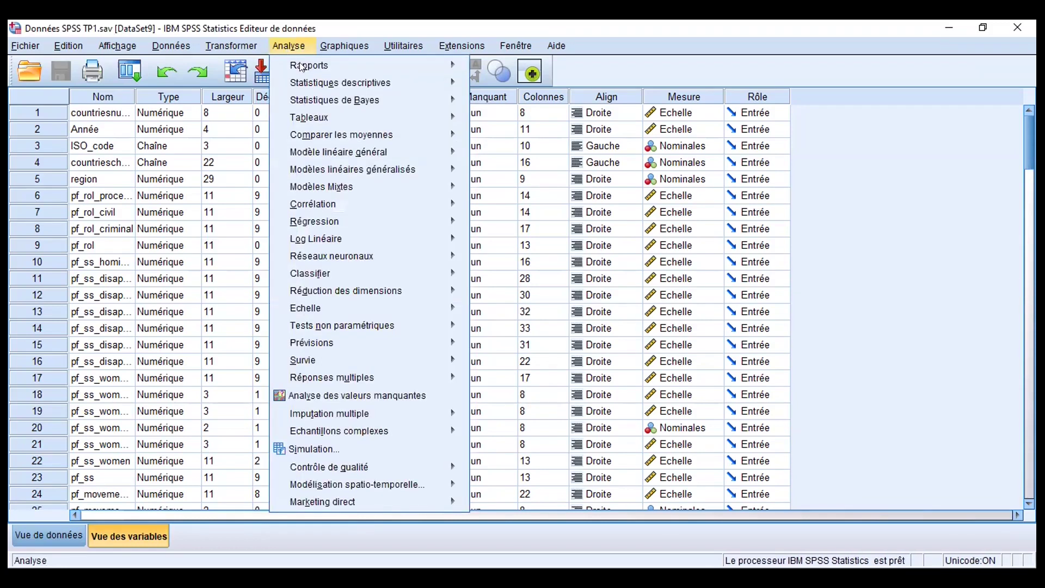
left_click(285, 47)
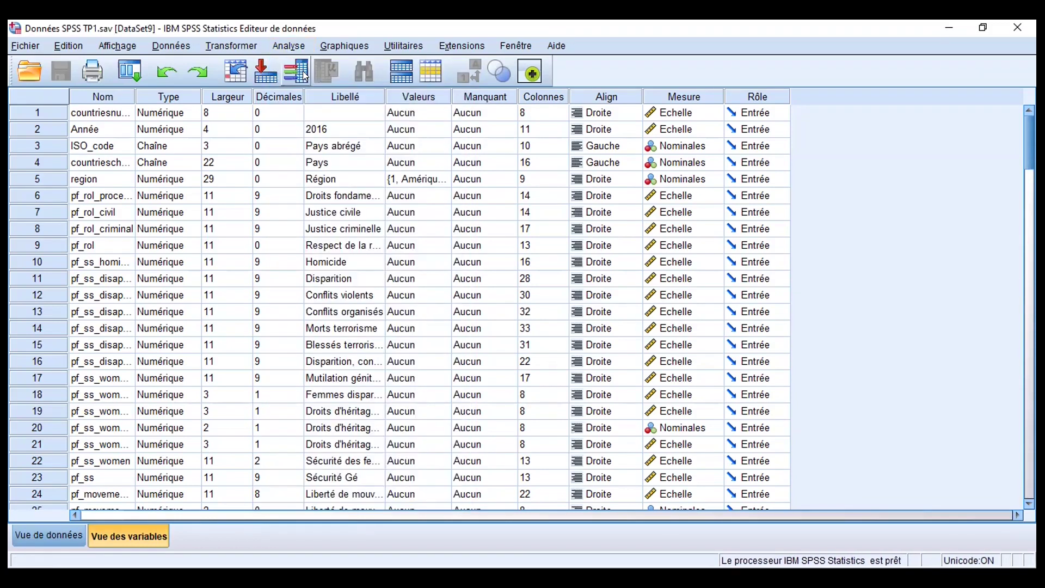
left_click(281, 48)
mouse_move(302, 154)
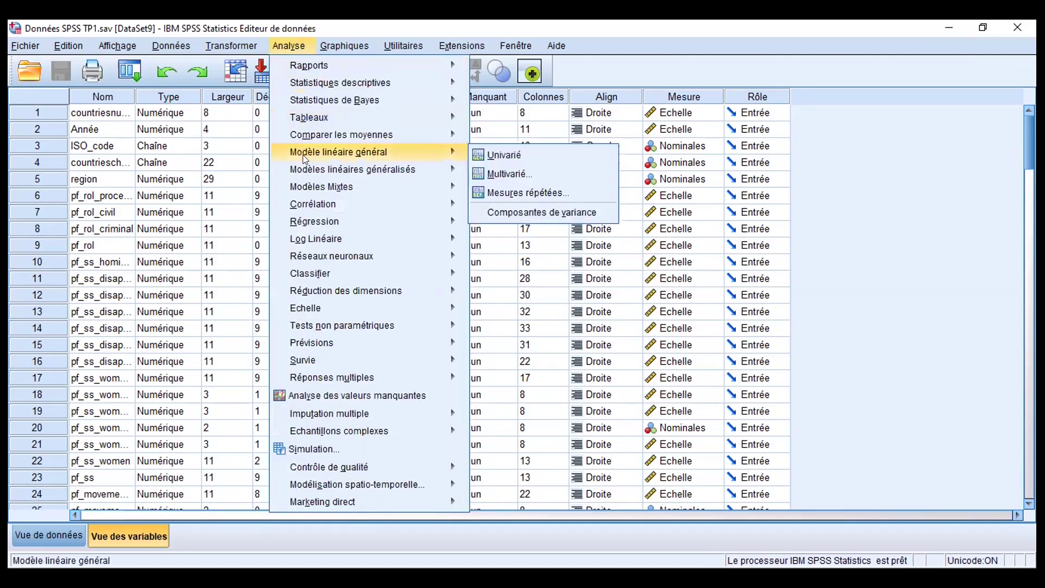
mouse_move(313, 186)
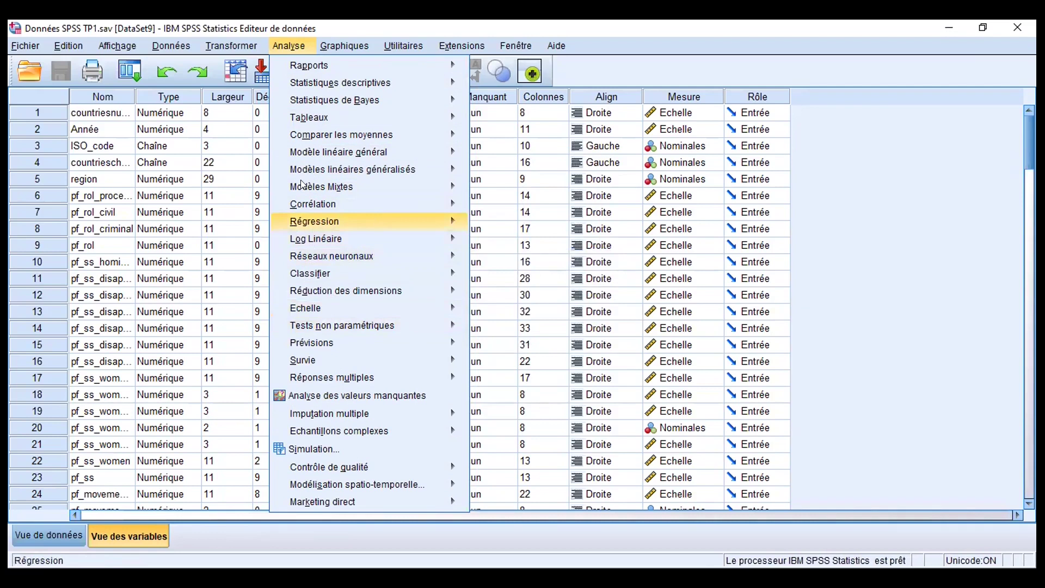
mouse_move(371, 147)
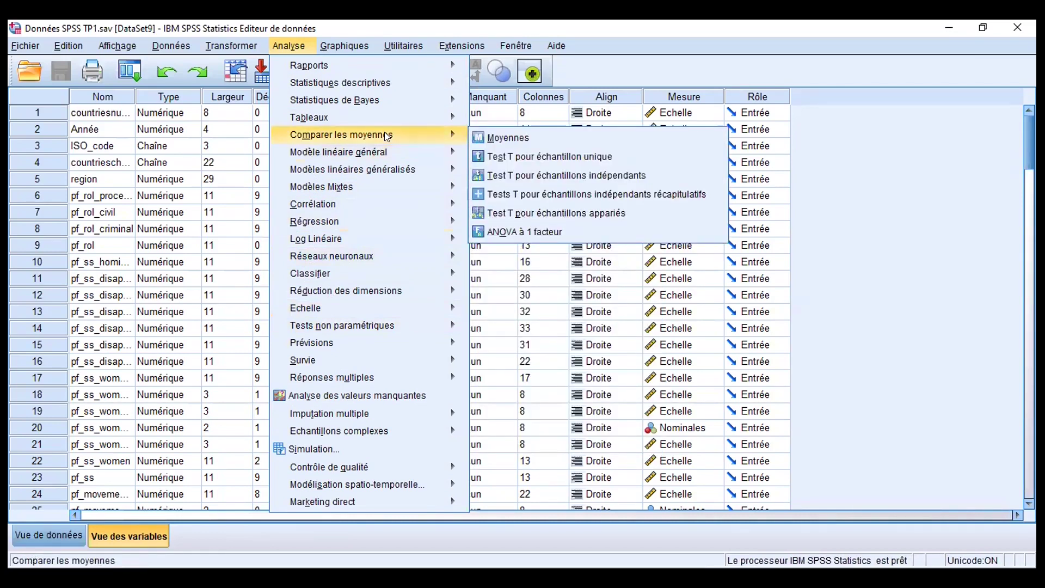
left_click(541, 233)
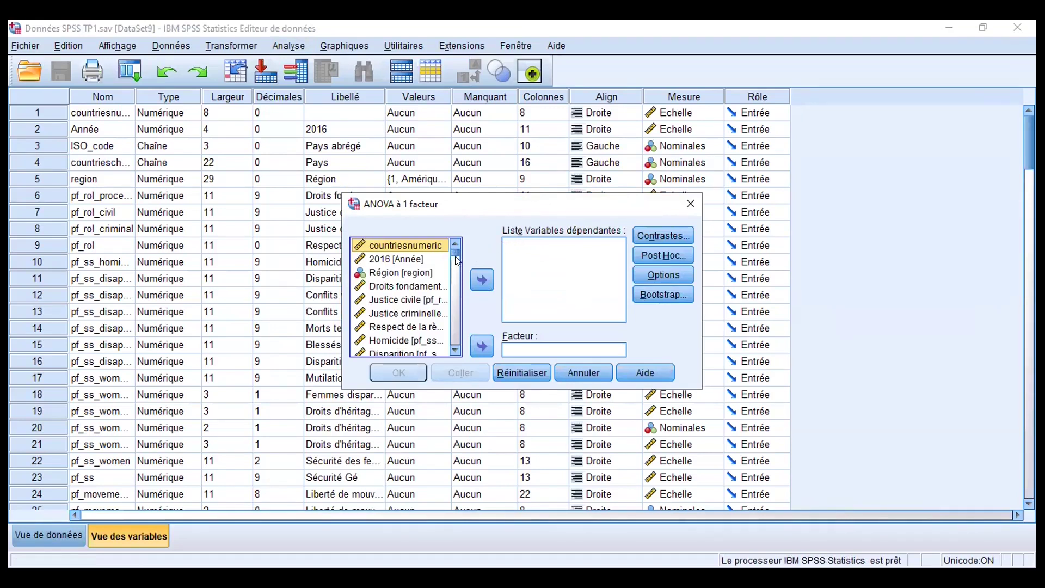
Step: Look through the one-way ANOVA's source variable list from the justice variables down to its last entry for the economic freedom score
left_click(455, 351)
left_click(454, 351)
left_click(455, 351)
left_click(454, 351)
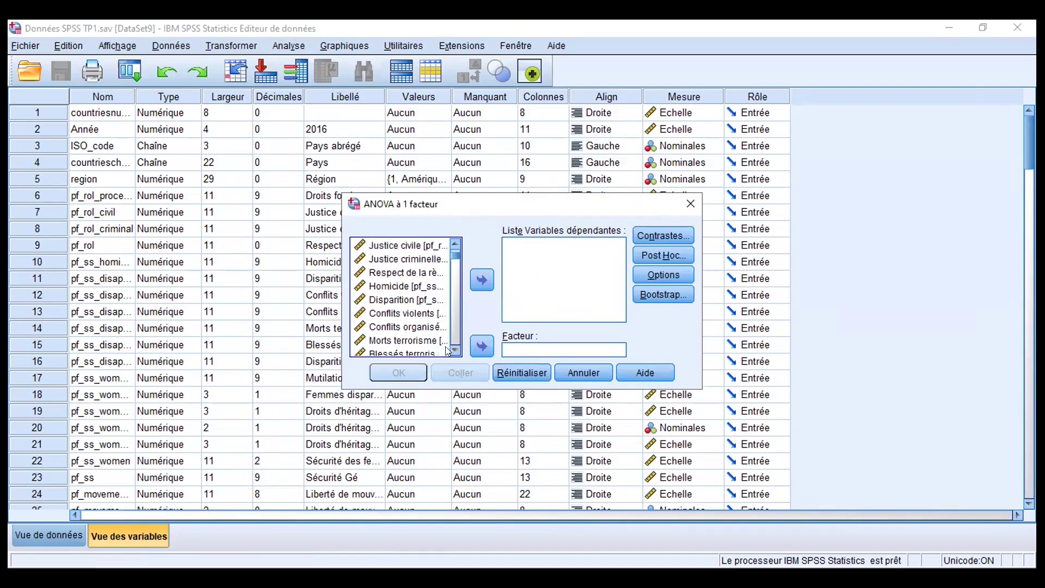
left_click(386, 287)
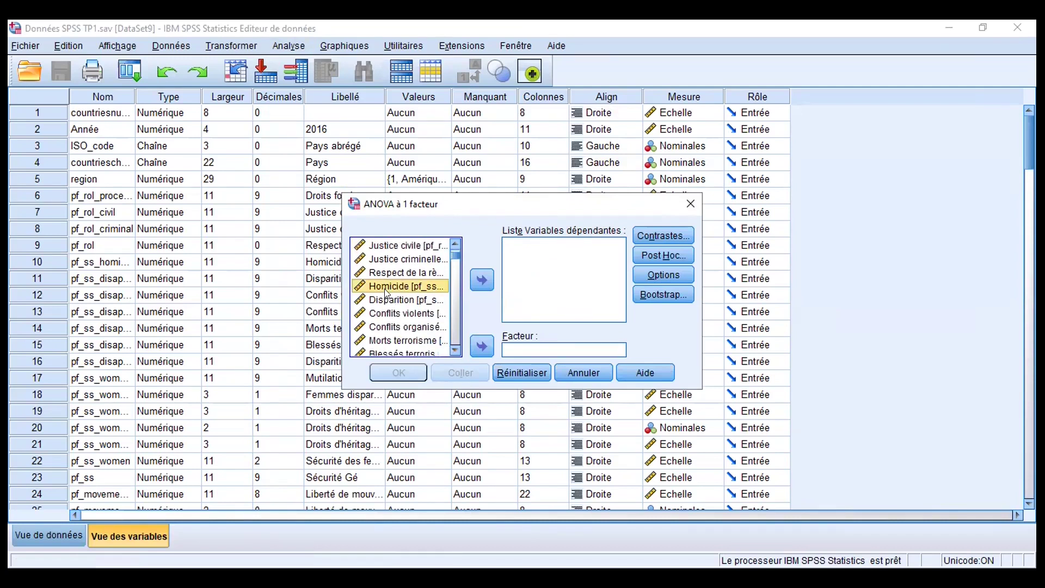
key("Down")
key("Down")
key("Down")
key("Down")
key("Down")
key("Down")
key("Down")
key("Down")
key("Down")
key("Down")
key("Down")
key("Down")
key("Down")
key("Down")
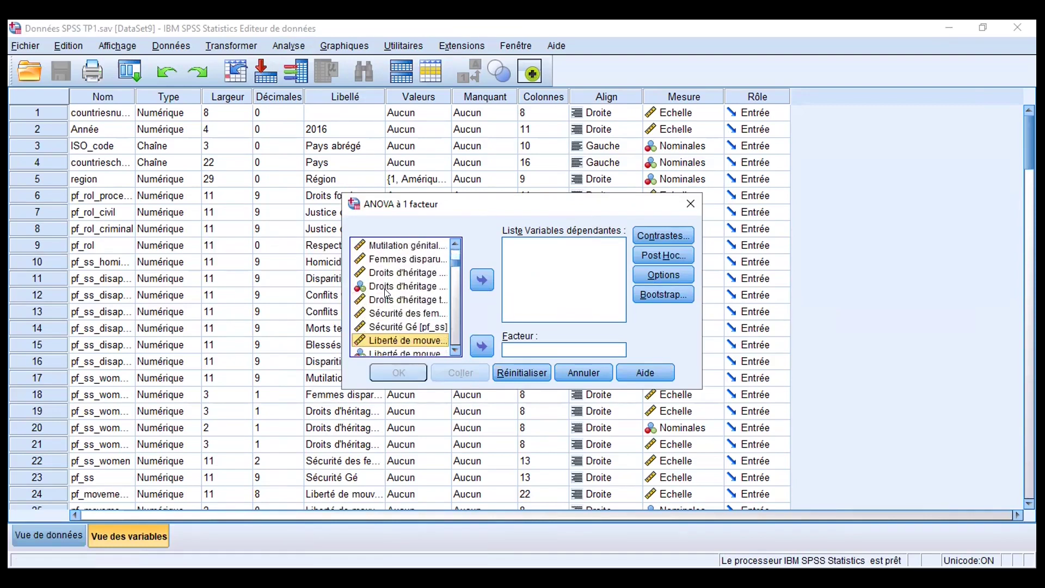
key("Down")
key("Down")
key("Up")
key("Up")
key("Down")
key("Down")
key("Down")
key("Down")
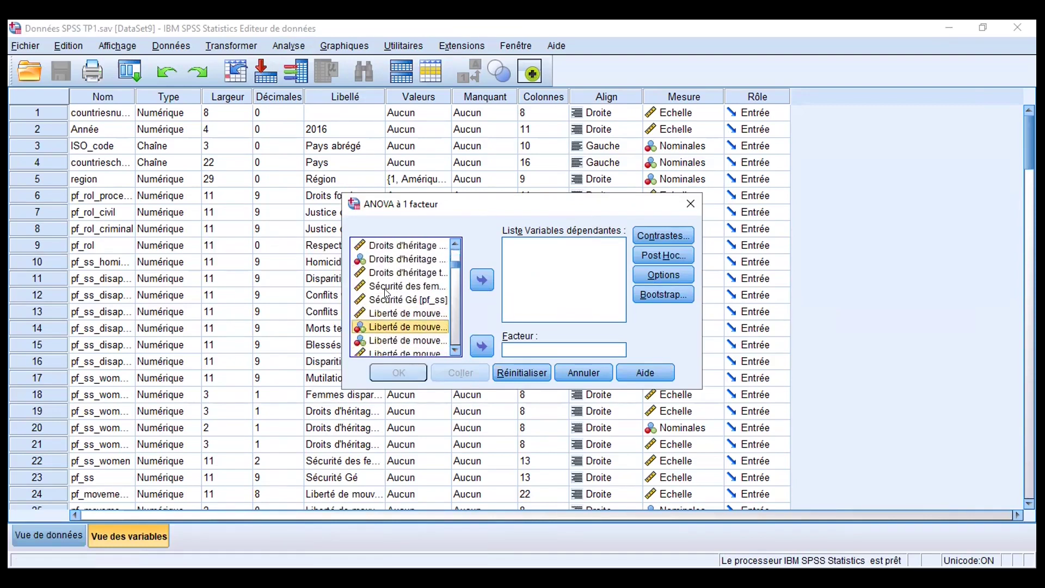
key("Down")
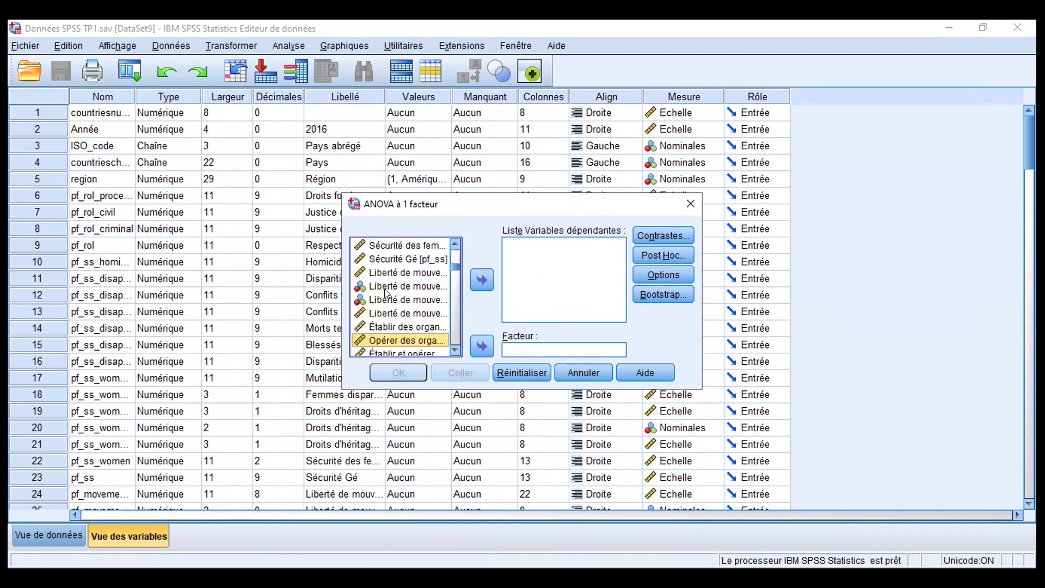
key("Down")
key("Down")
key("Down")
key("Down")
key("Down")
key("Down")
key("Down")
key("Down")
key("Down")
key("Down")
key("Down")
key("Down")
key("Down")
key("Down")
key("Down")
key("Down")
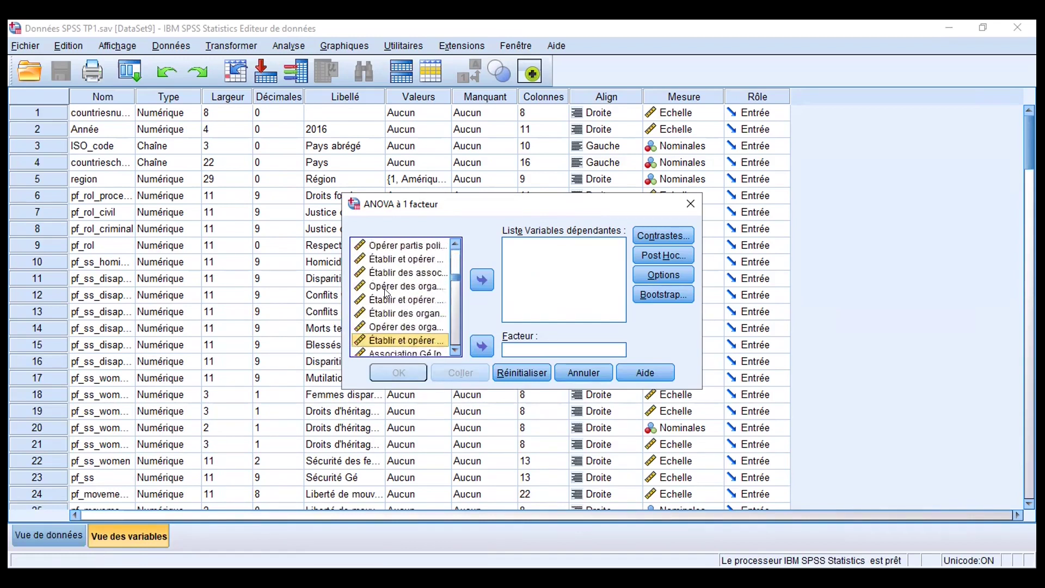
key("Down")
key("Down")
key("Down")
key("Down")
key("Down")
key("Down")
key("Down")
key("Down")
key("Down")
key("Down")
key("Down")
key("Down")
key("Down")
key("Down")
key("Down")
key("Down")
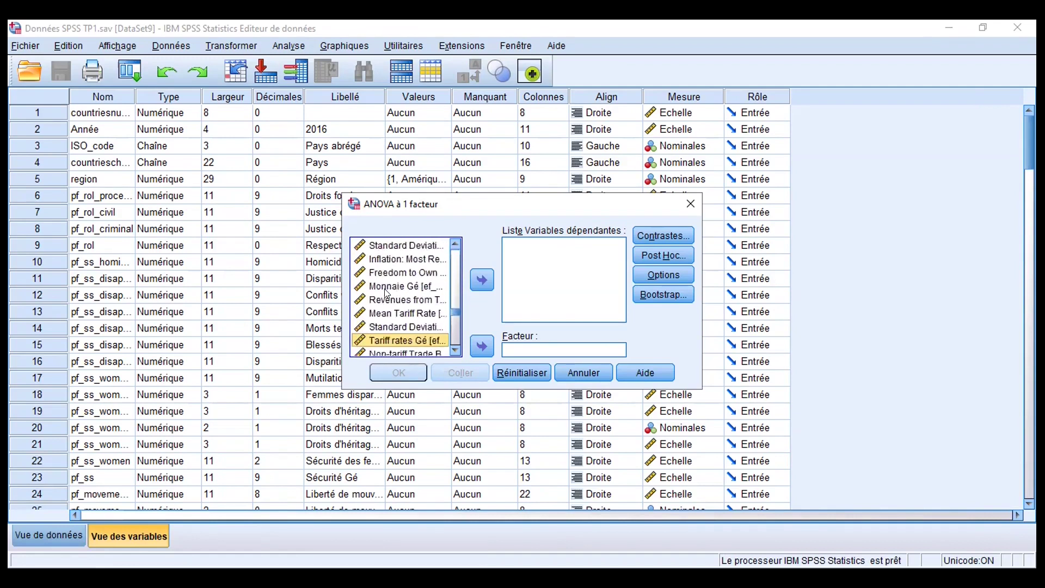
key("Down")
key("Down")
key("Down")
key("Down")
key("Down")
key("Down")
key("Down")
key("Down")
key("Down")
key("Down")
key("Down")
key("Down")
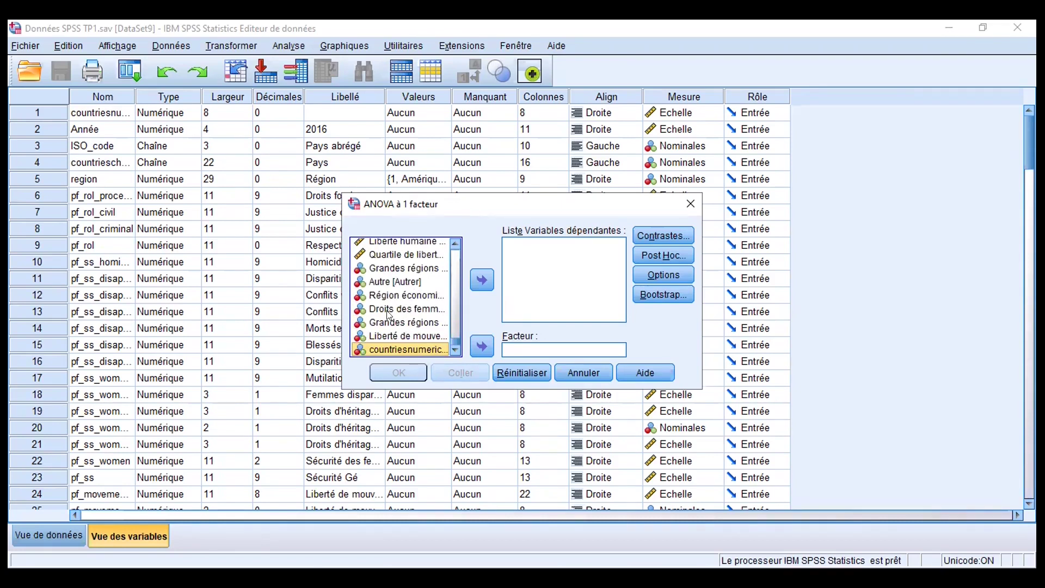
Step: Look through the last part of the one-way ANOVA's source variable list for the freedom score and region variables
key("Up")
key("Up")
key("Up")
key("Up")
key("Up")
key("Up")
key("Up")
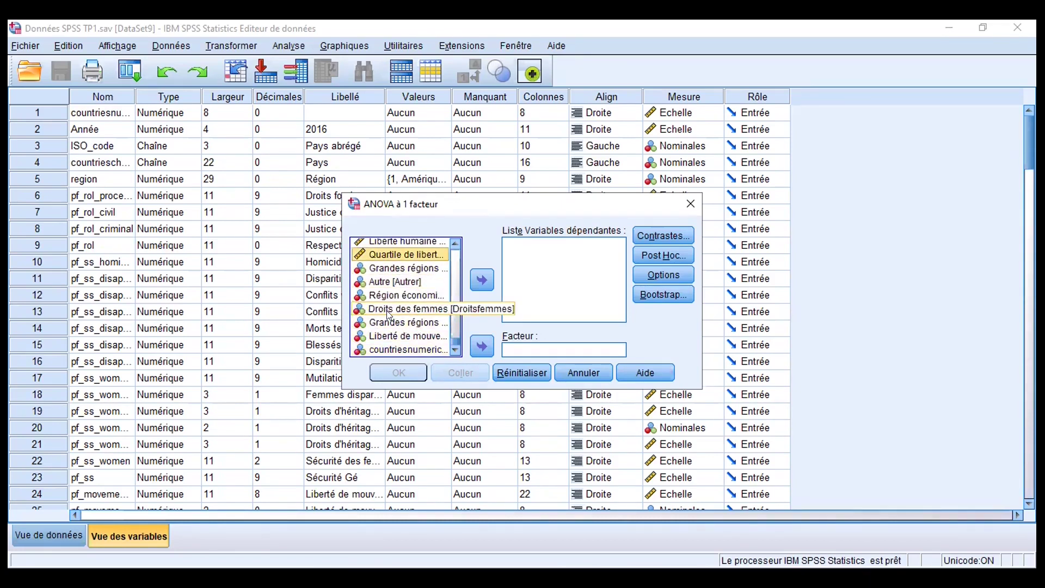
key("Up")
key("Up")
key("Up")
key("Up")
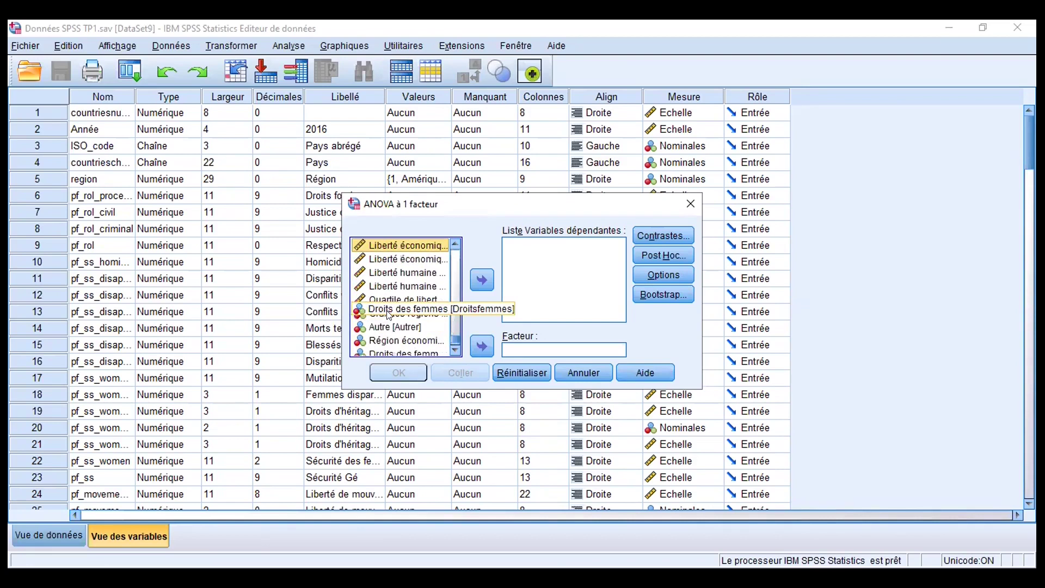
key("Down")
key("Down")
key("Down")
key("Down")
key("Down")
key("Down")
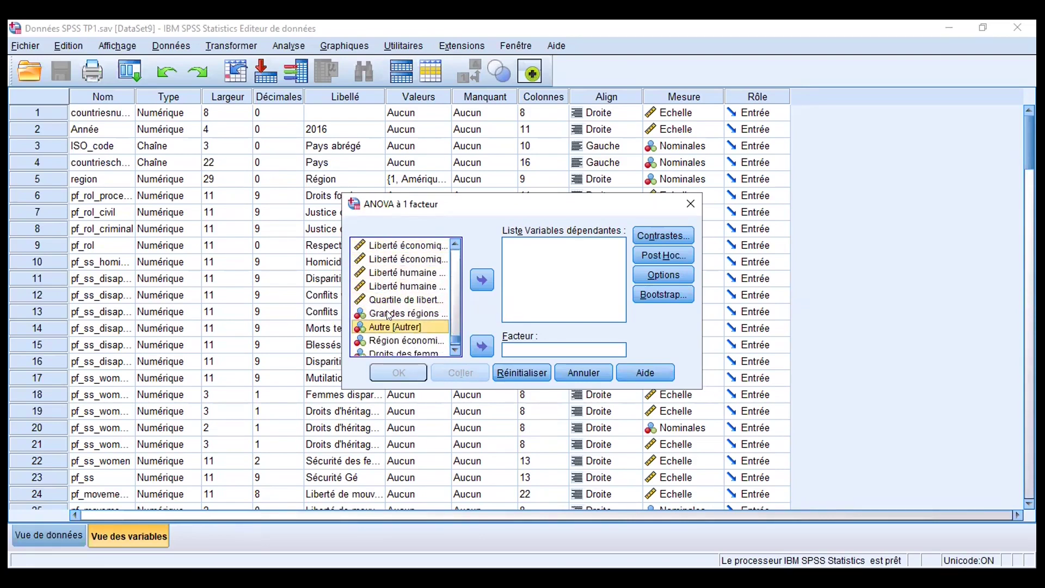
key("Up")
key("Down")
key("End")
key("Up")
key("Up")
key("Up")
key("Up")
key("Up")
key("Up")
key("Up")
key("Up")
key("Up")
key("Up")
key("Up")
key("Up")
key("Up")
key("Up")
key("Up")
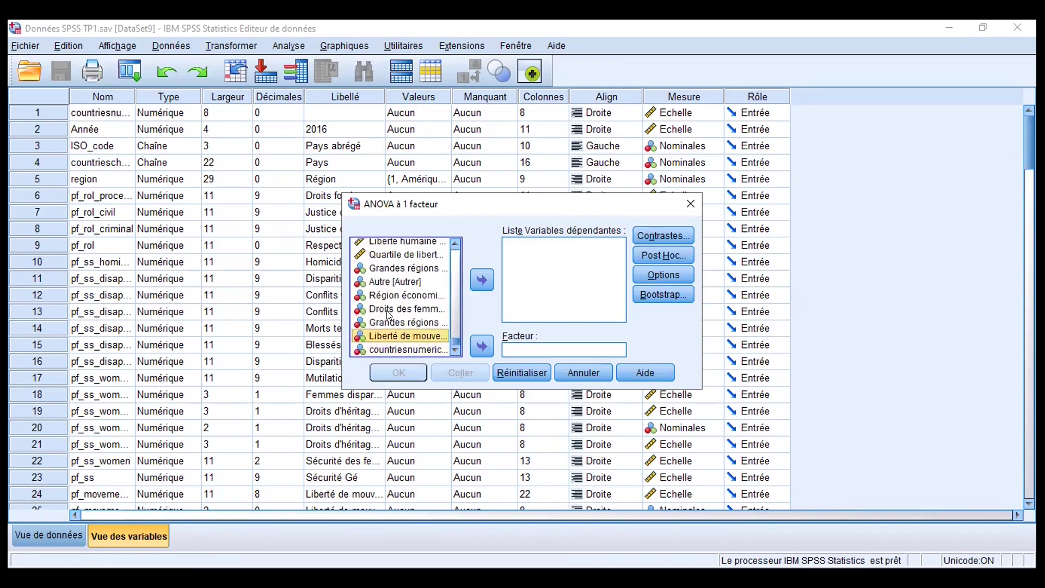
key("Up")
key("Up")
key("Up")
key("Up")
key("Up")
key("Up")
key("Up")
key("Up")
key("Up")
key("Up")
key("Up")
key("Up")
key("Up")
key("Up")
key("Up")
key("Up")
key("Up")
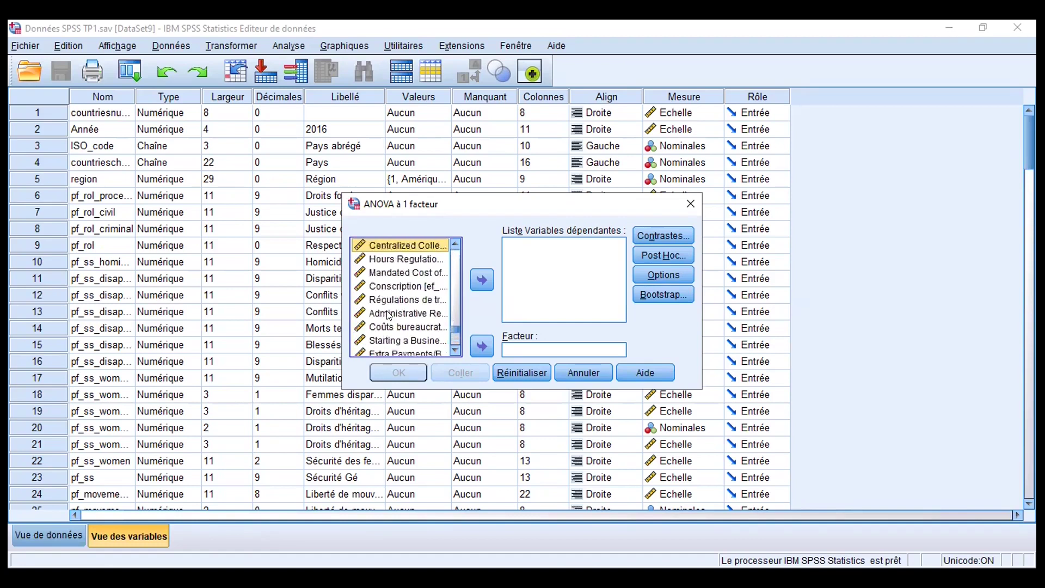
key("Up")
key("Down")
key("Down")
key("Down")
key("Down")
key("Down")
key("Down")
key("Down")
key("Down")
key("Down")
key("Down")
key("Down")
key("Down")
key("Down")
key("Down")
key("Down")
key("Down")
key("Down")
key("Down")
key("Down")
key("Down")
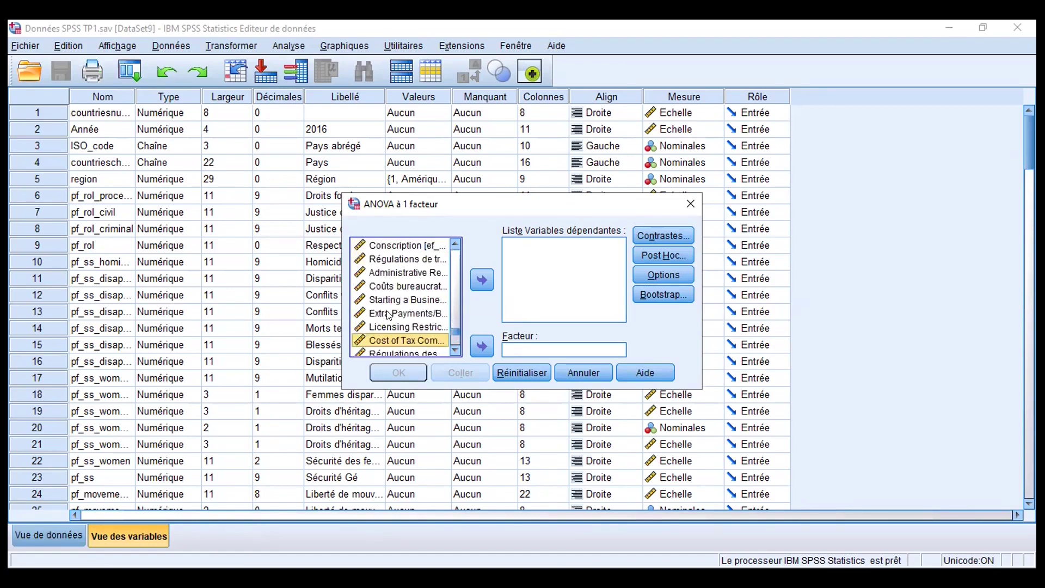
key("Down")
key("Down")
key("Down")
key("Down")
key("Down")
key("Down")
key("Down")
key("Down")
key("Down")
key("Down")
key("Down")
key("Down")
key("Down")
key("Down")
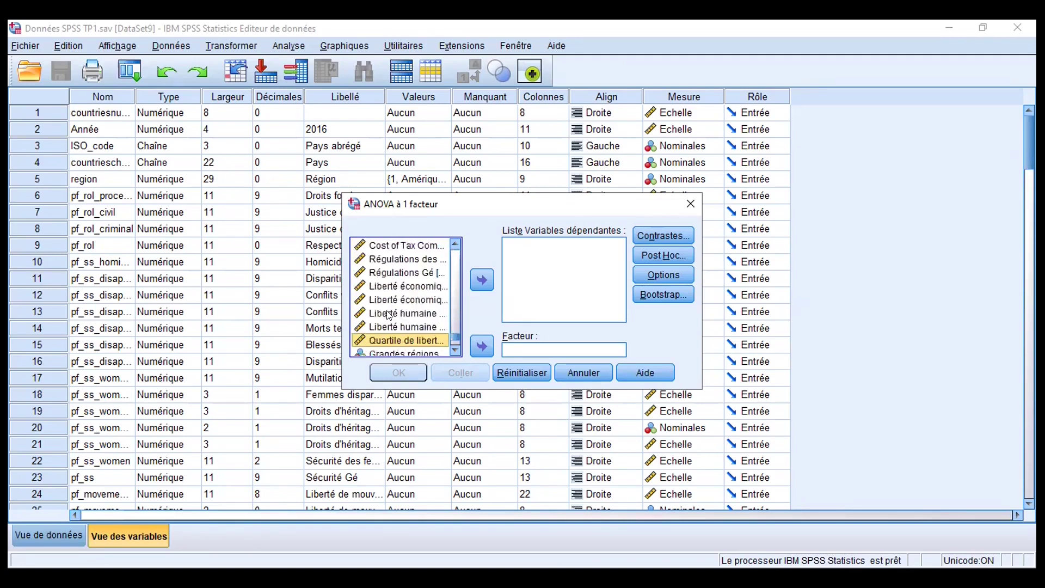
key("Up")
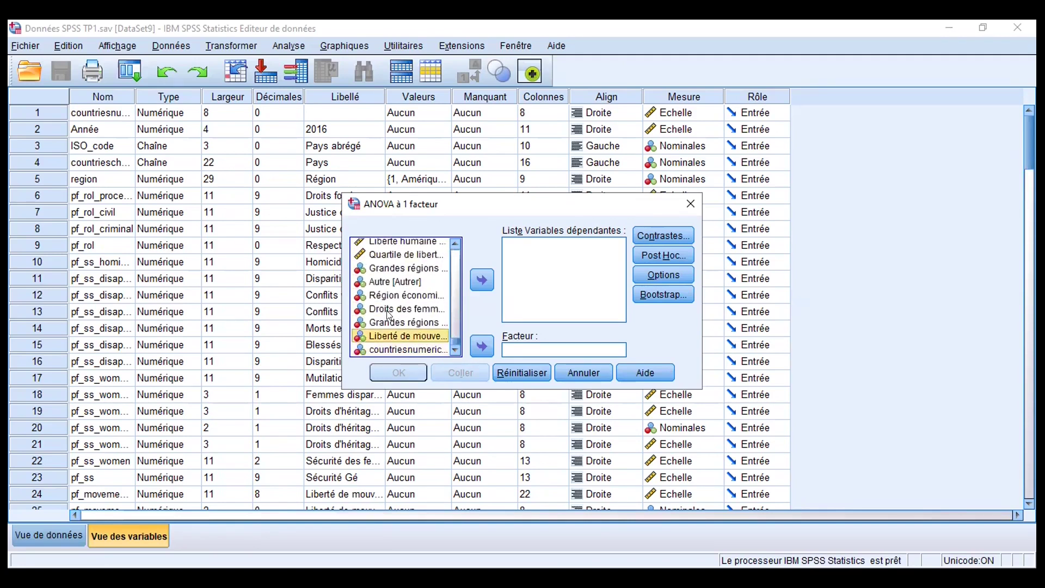
key("Up")
key("Up")
key("Up")
key("Up")
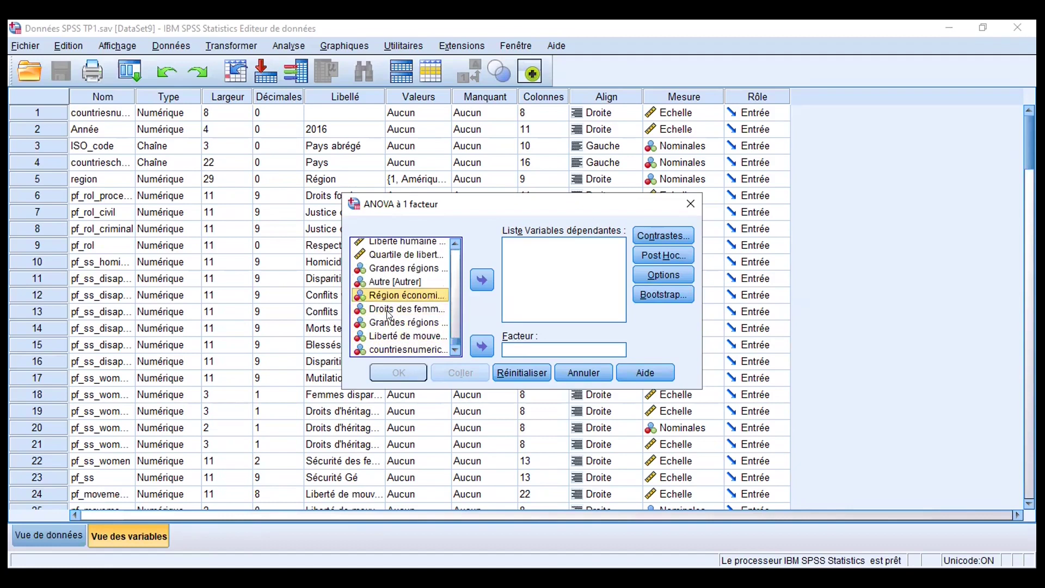
key("Up")
key("Up")
key("Up")
key("Up")
key("Up")
key("Up")
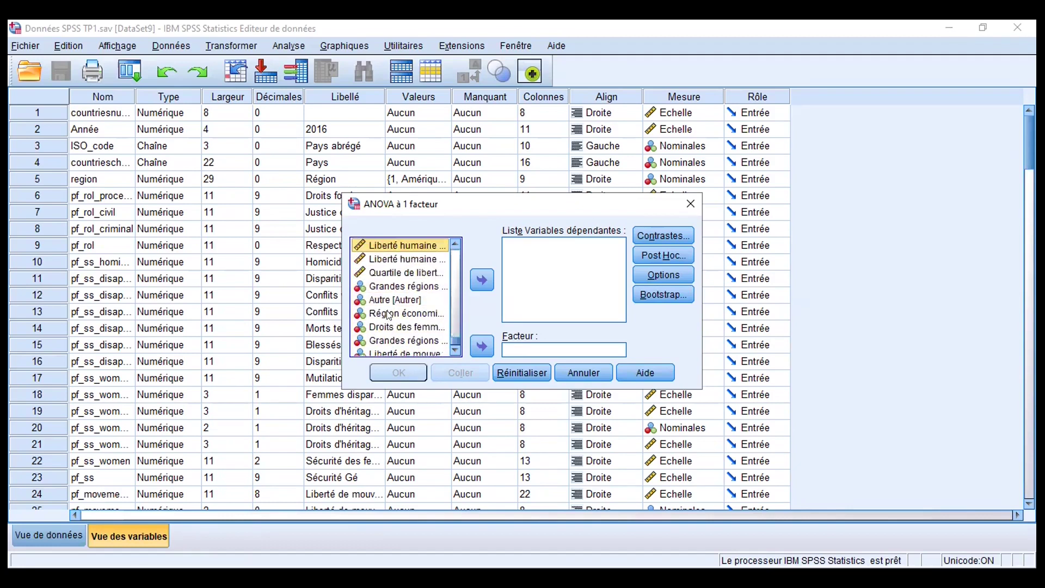
key("Up")
key("Up")
key("Up")
key("Up")
key("Up")
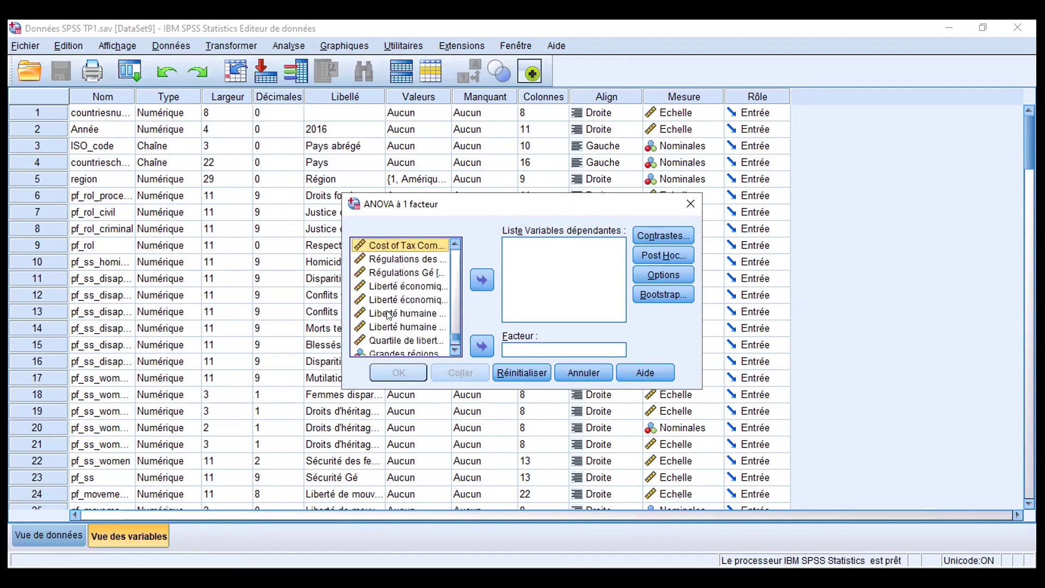
key("Up")
key("Down")
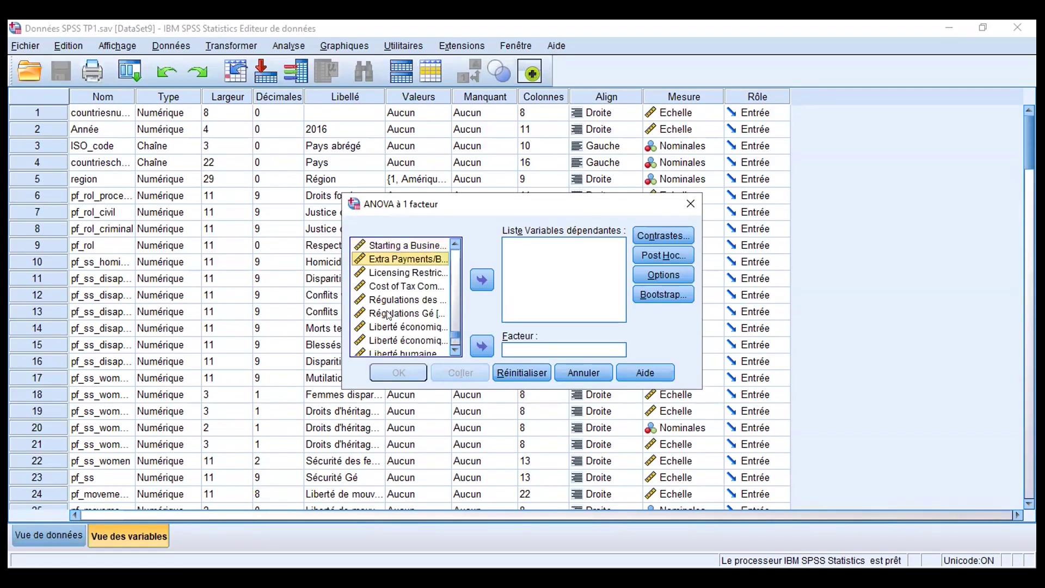
key("Up")
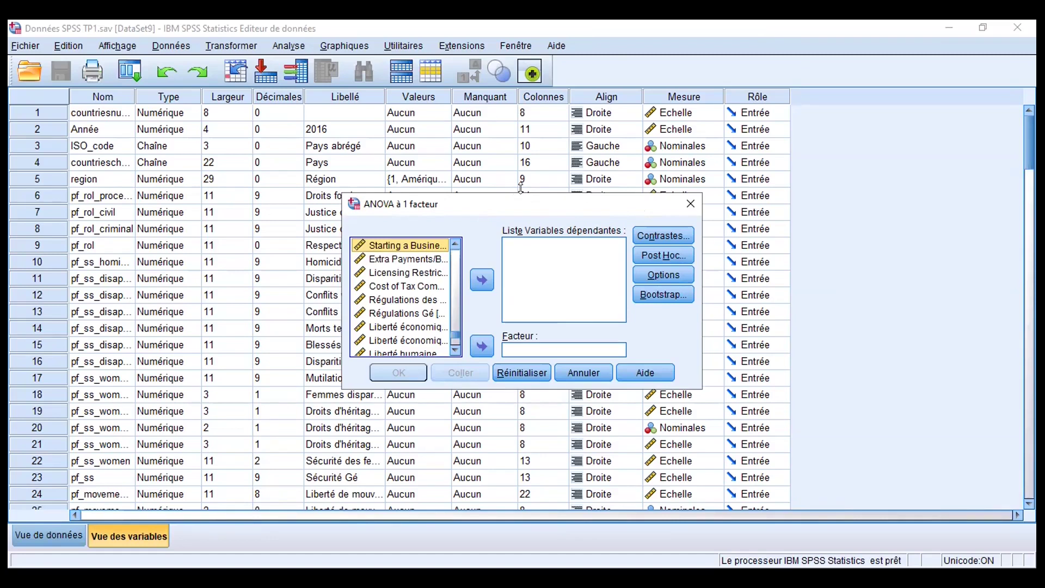
Step: Enlarge the ANOVA dialog to show full variable names and add Liberté économique score [ef_score] as the dependent variable
left_click_drag(521, 188, 521, 109)
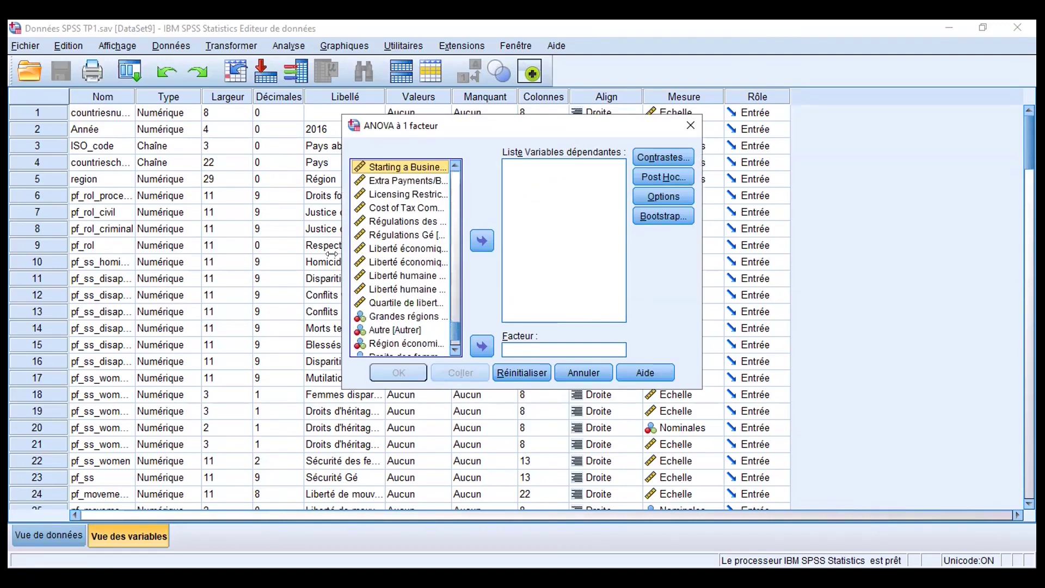
left_click_drag(332, 254, 79, 254)
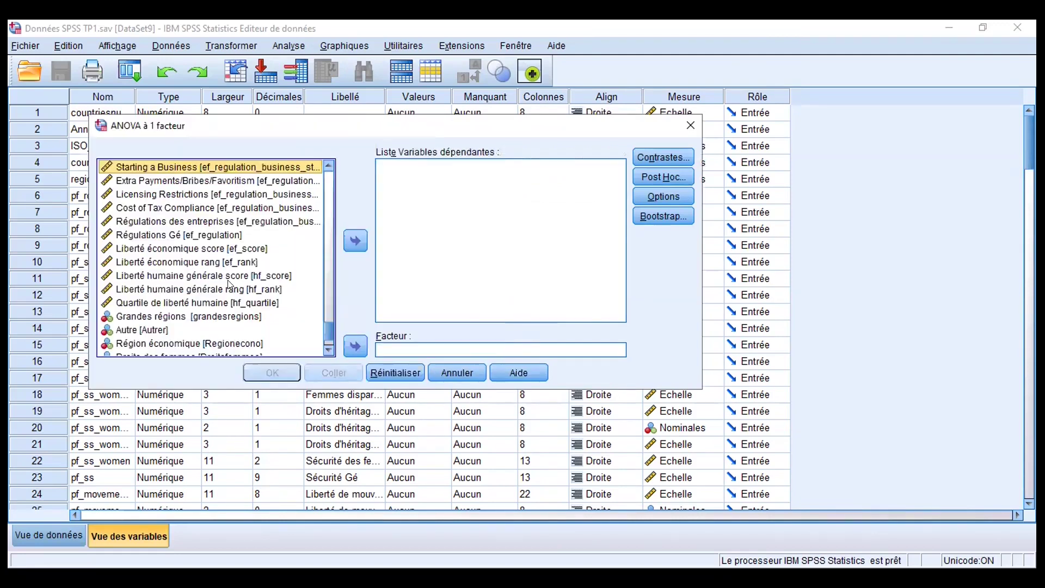
left_click(208, 279)
left_click(245, 249)
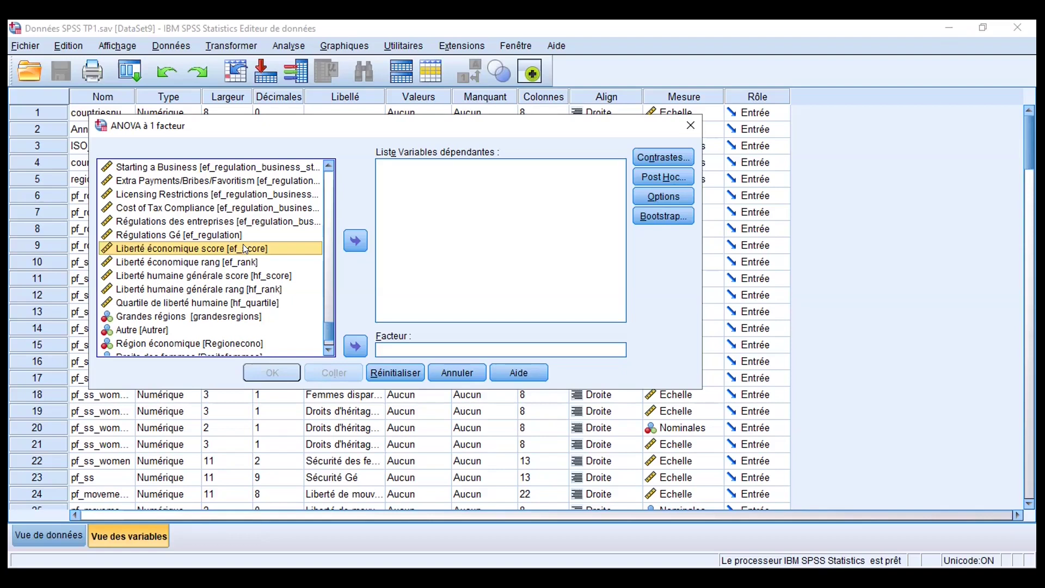
left_click(350, 238)
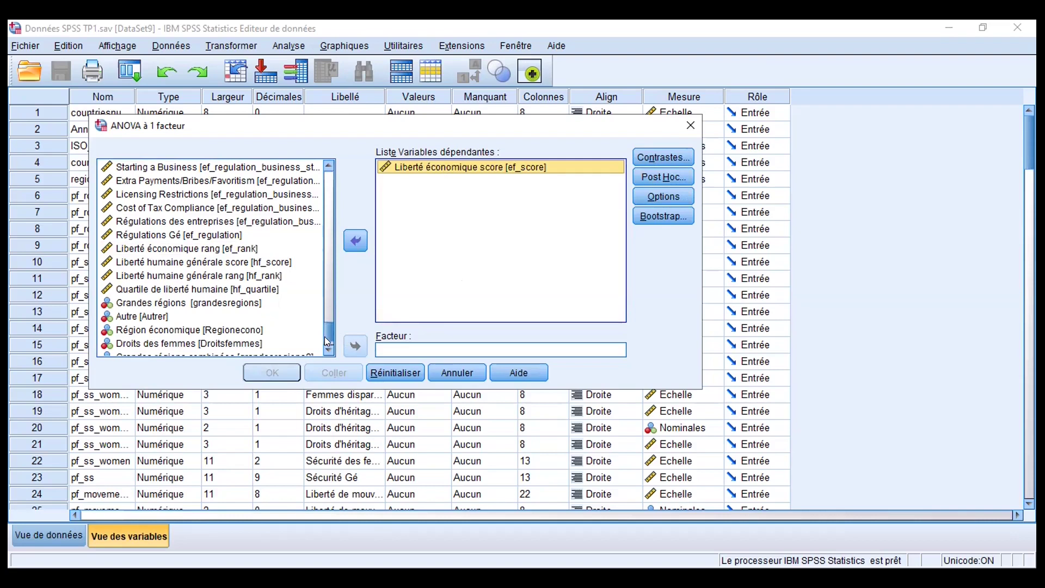
scroll(328, 349, "down", 1)
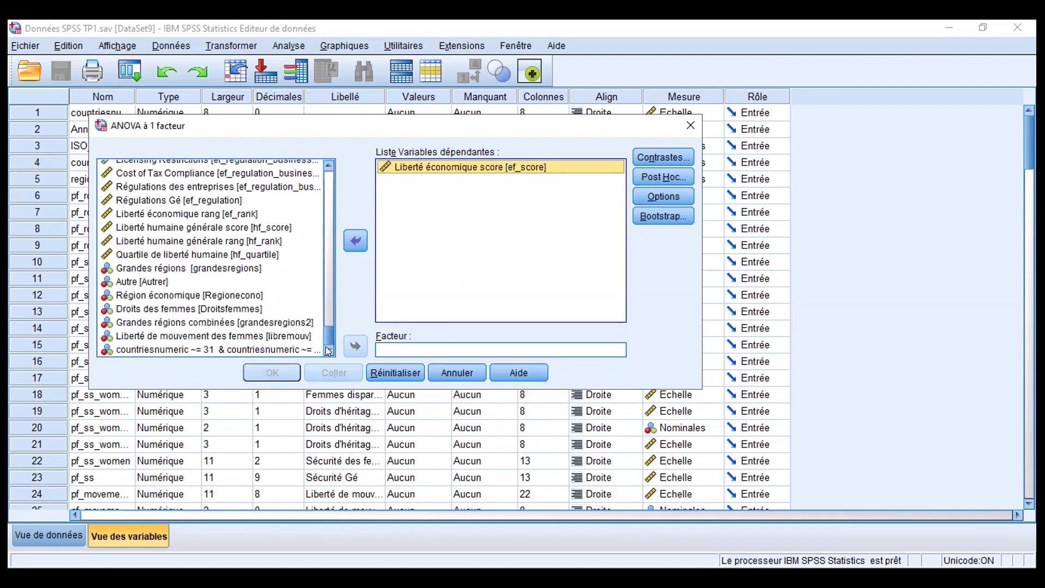
left_click(256, 324)
key("Down")
key("Down")
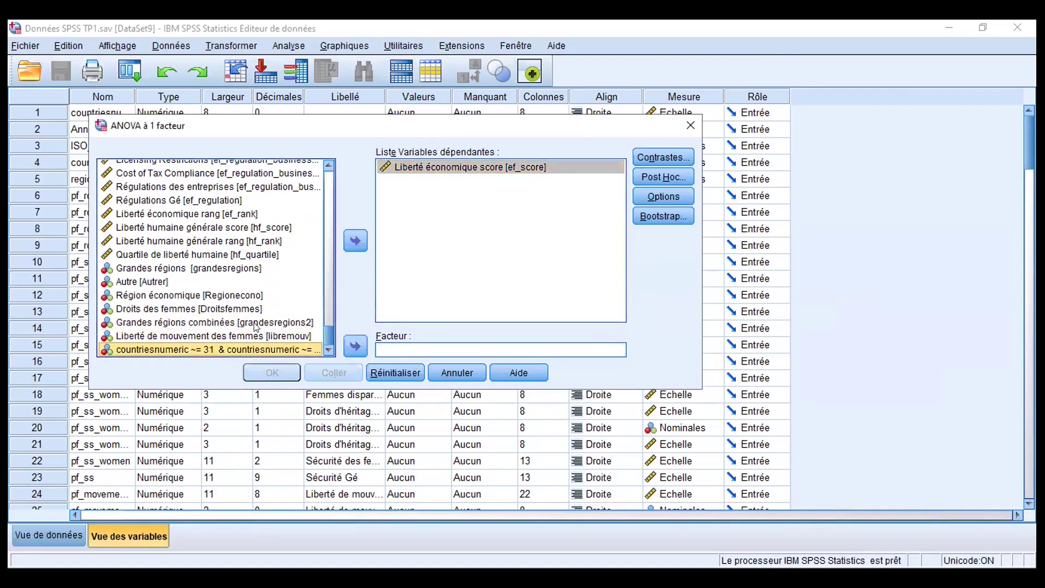
key("Up")
key("Up")
key("Up")
key("Up")
key("Up")
key("Up")
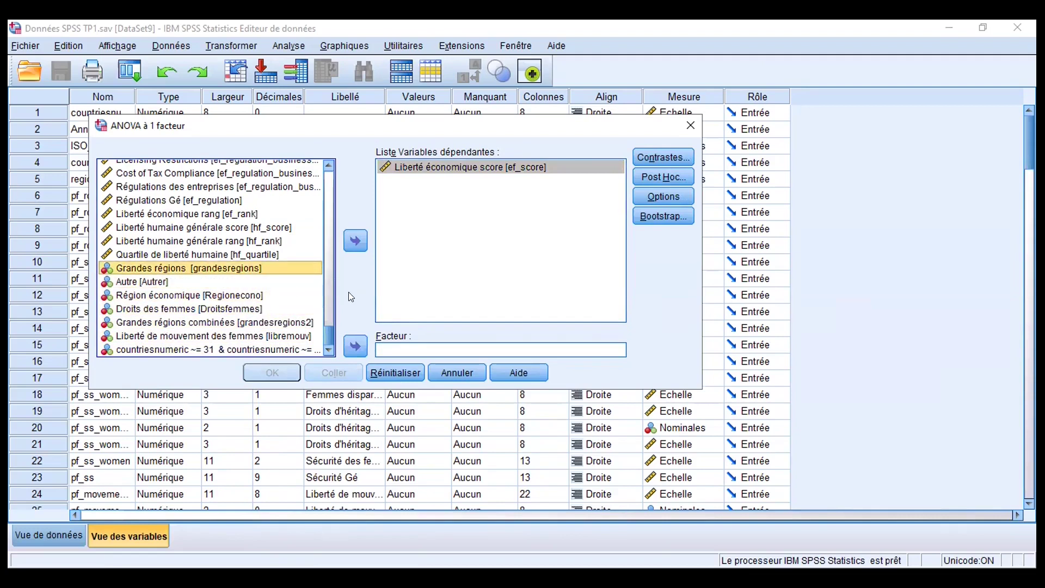
left_click(349, 336)
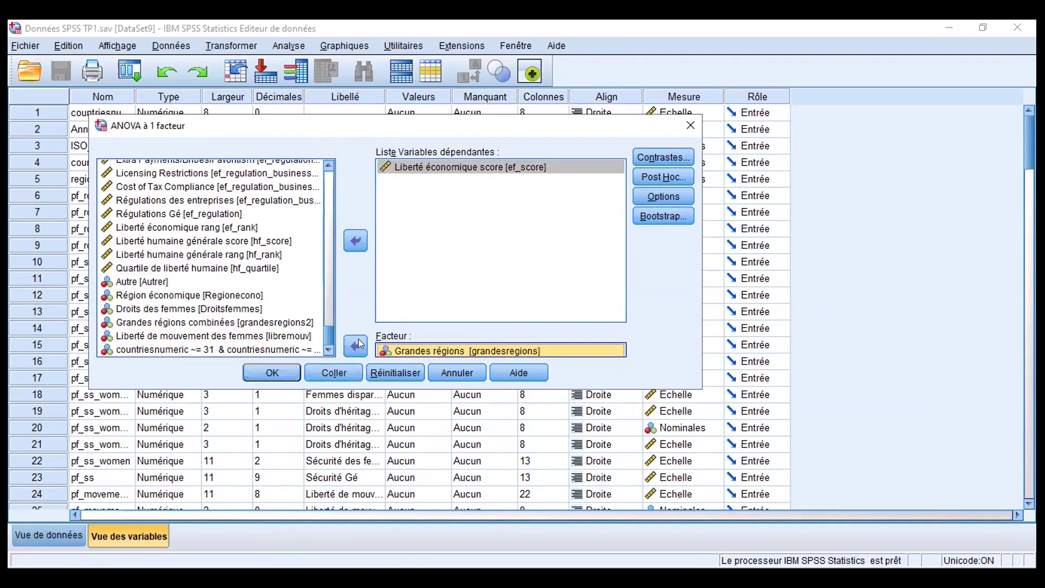
left_click(357, 340)
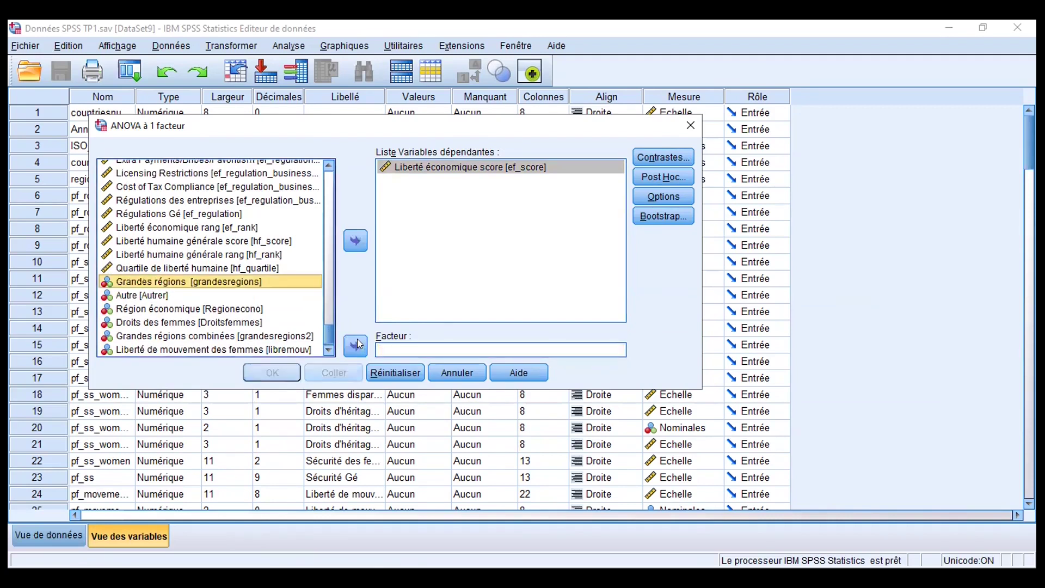
Step: Set Grandes régions combinées [grandesregions2] as the factor of the one-way ANOVA
left_click(328, 351)
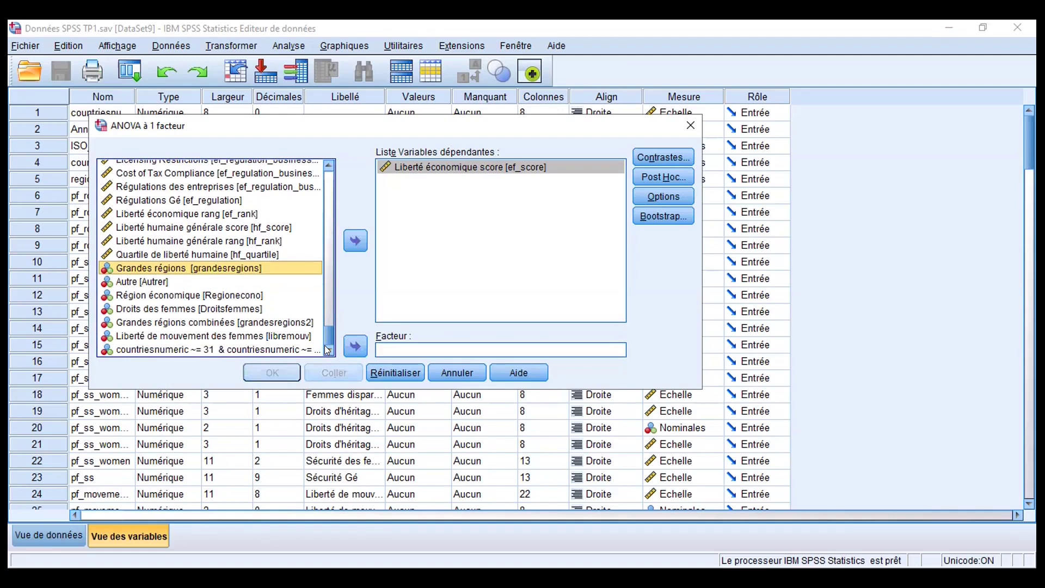
left_click(279, 327)
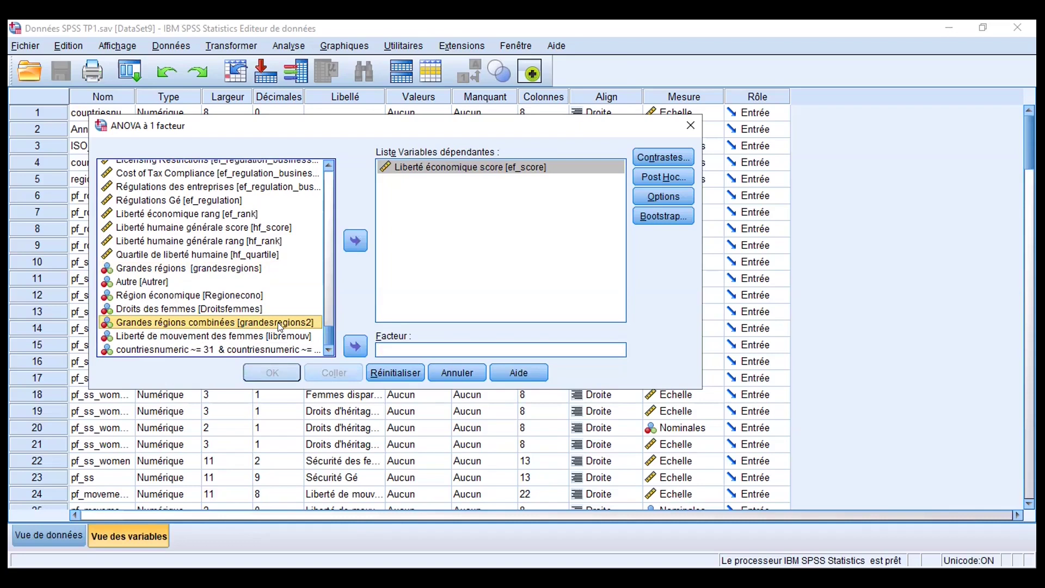
left_click(355, 346)
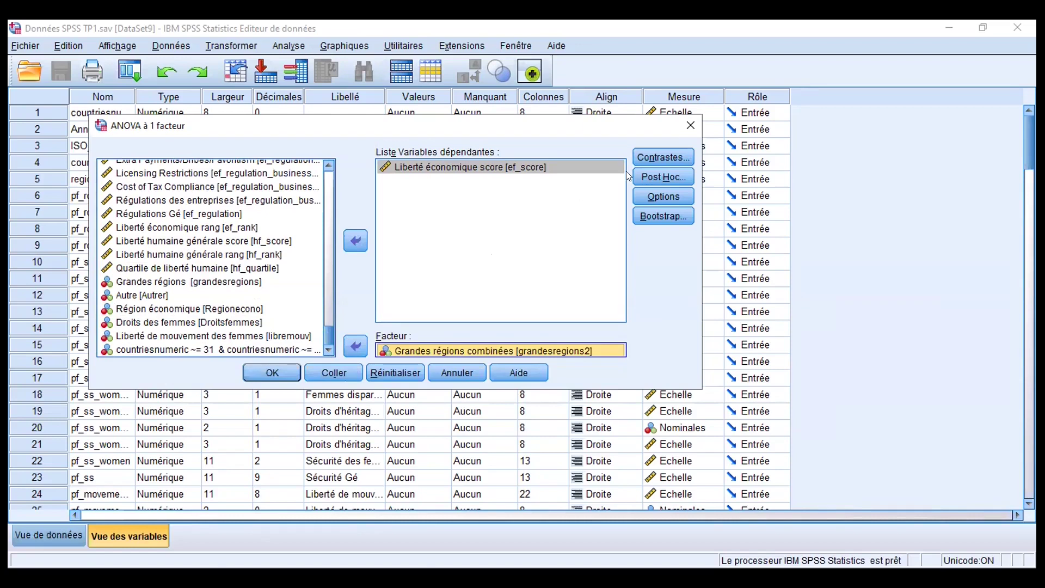
Step: Enable the means plot (Tracé des moyennes) for the one-way ANOVA and run the analysis
left_click(677, 195)
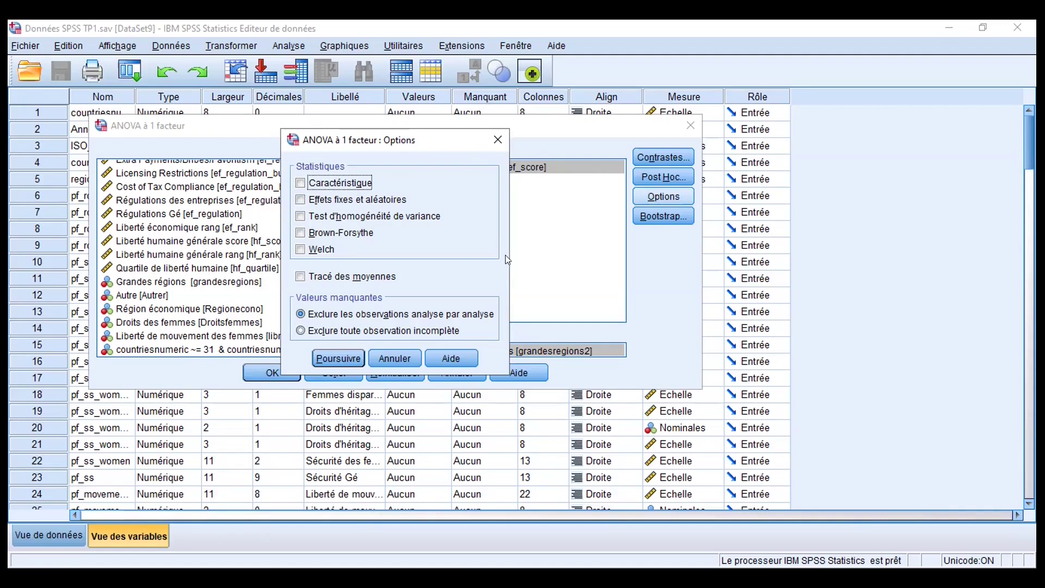
left_click(300, 277)
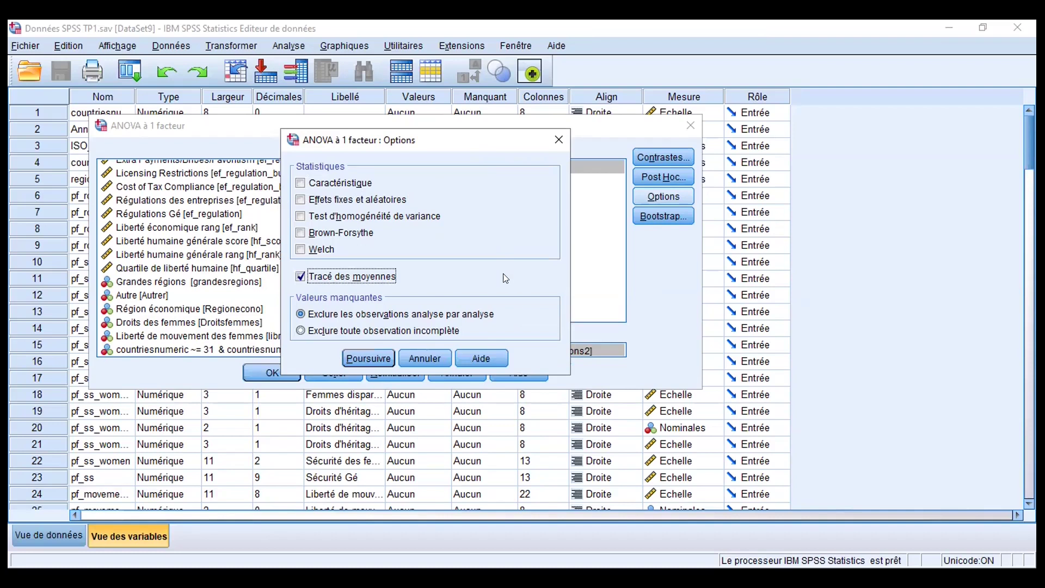
left_click(368, 354)
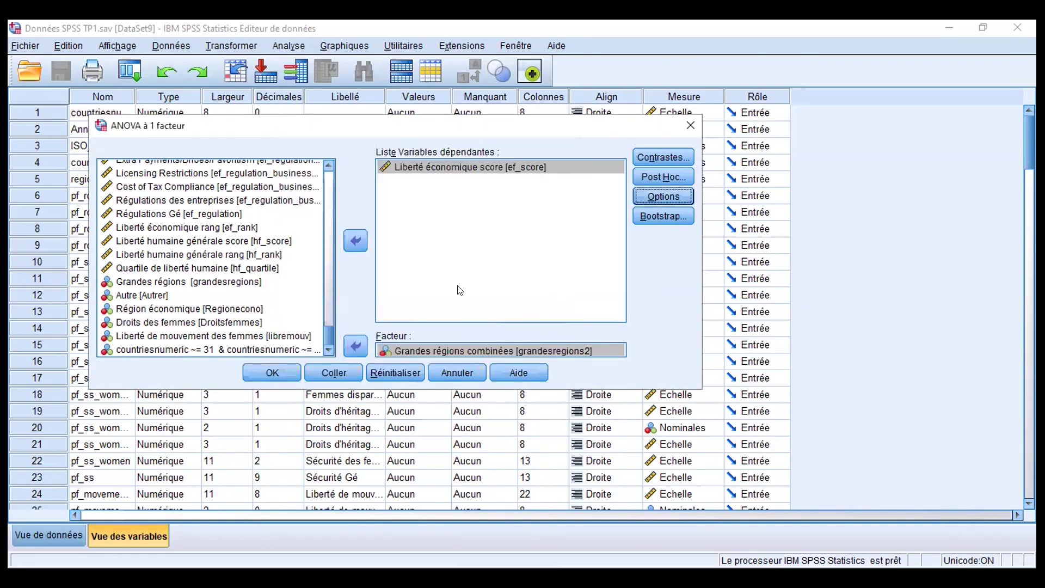
left_click(267, 373)
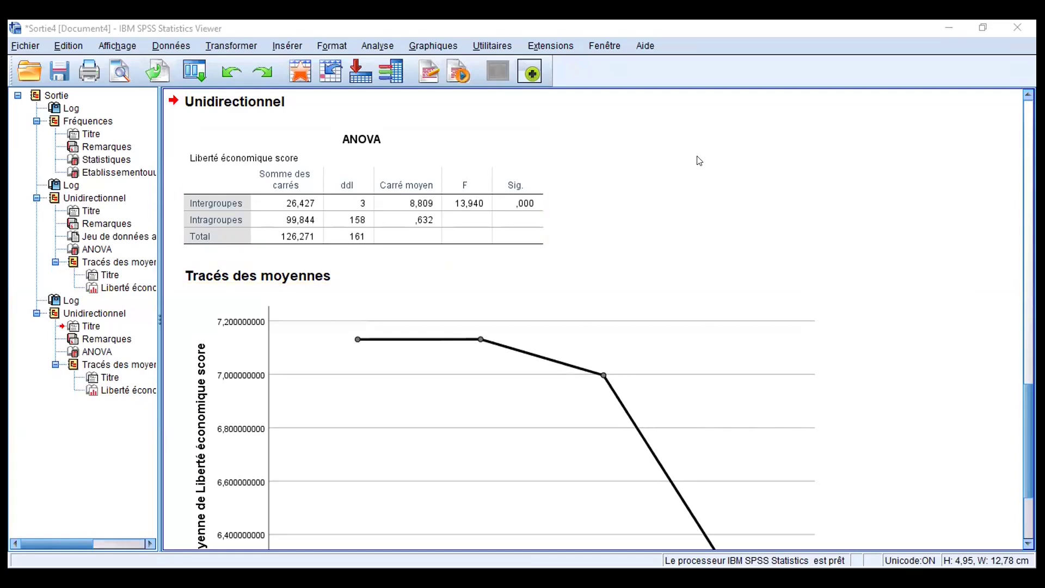
Step: Review the ANOVA table's significance and the means plot of the economic freedom score by combined region
left_click(580, 213)
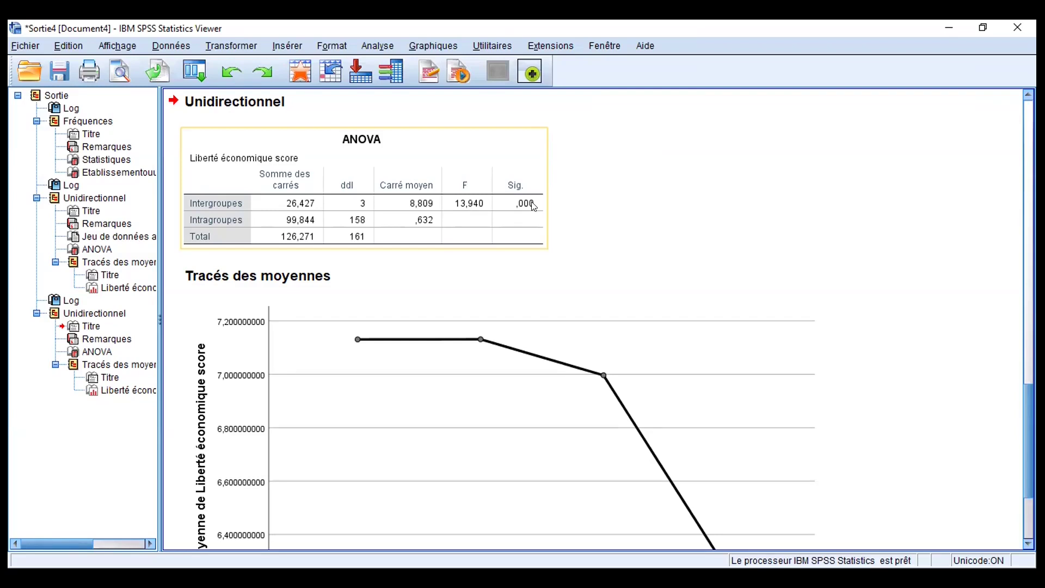
left_click(597, 205)
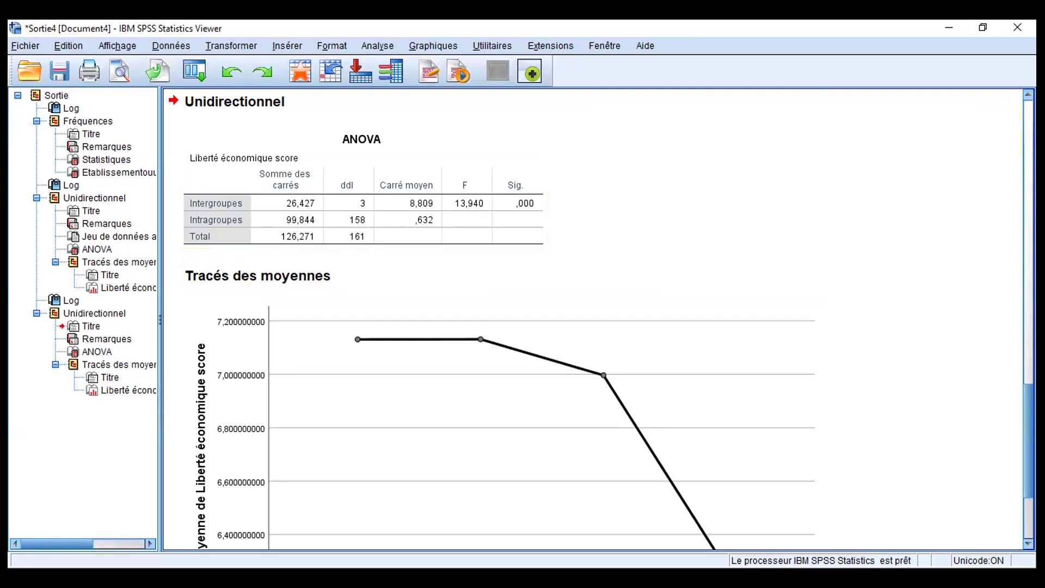
left_click(1028, 544)
left_click(1028, 543)
left_click(1028, 544)
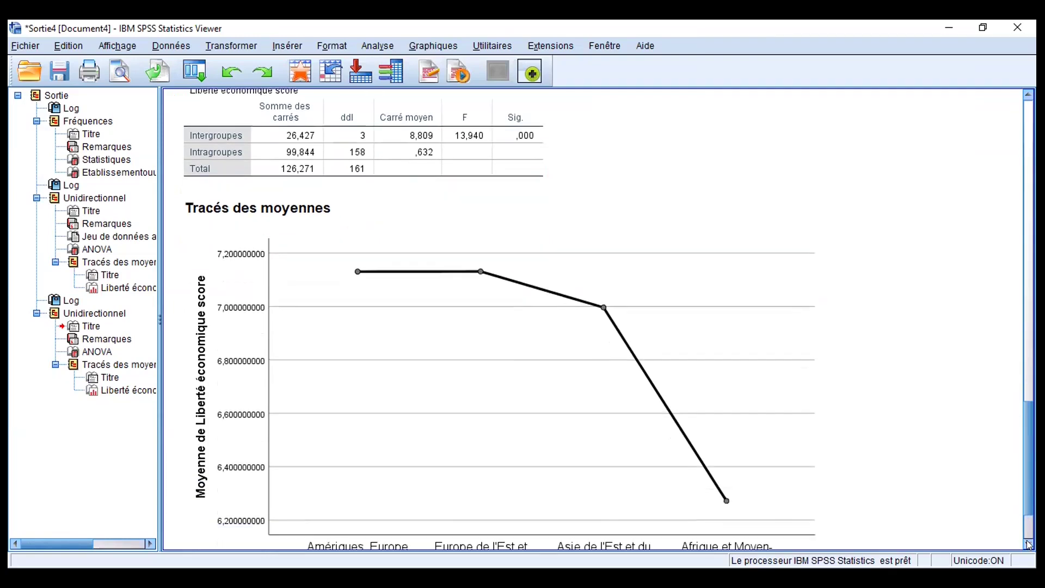
left_click(1028, 543)
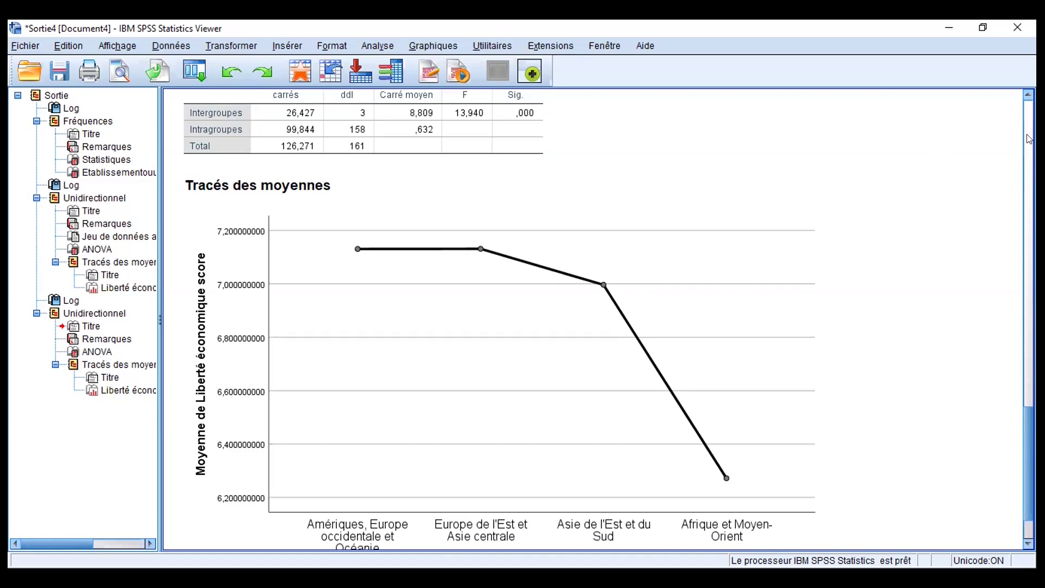
left_click(1027, 93)
left_click(1028, 93)
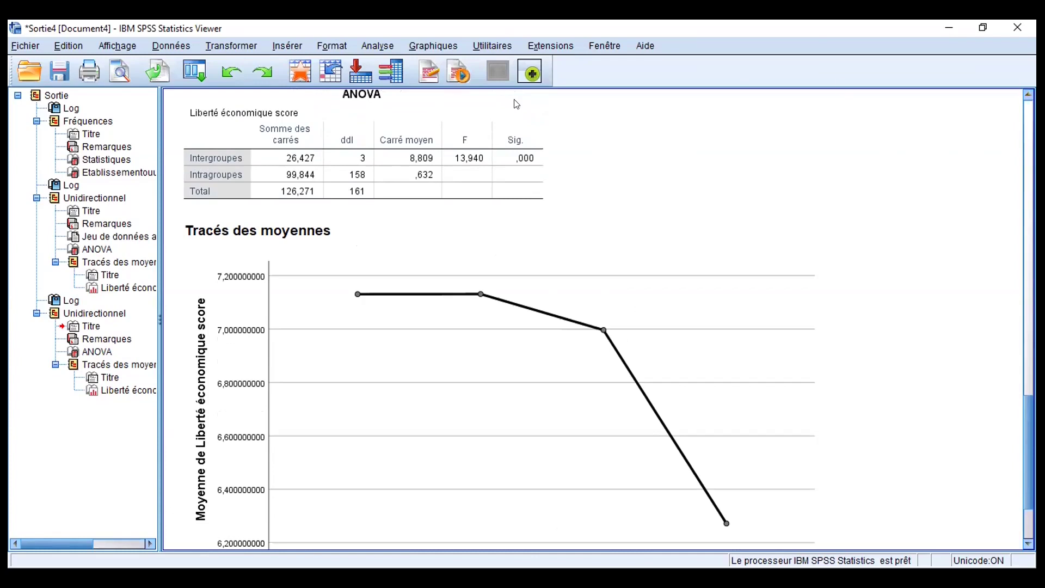
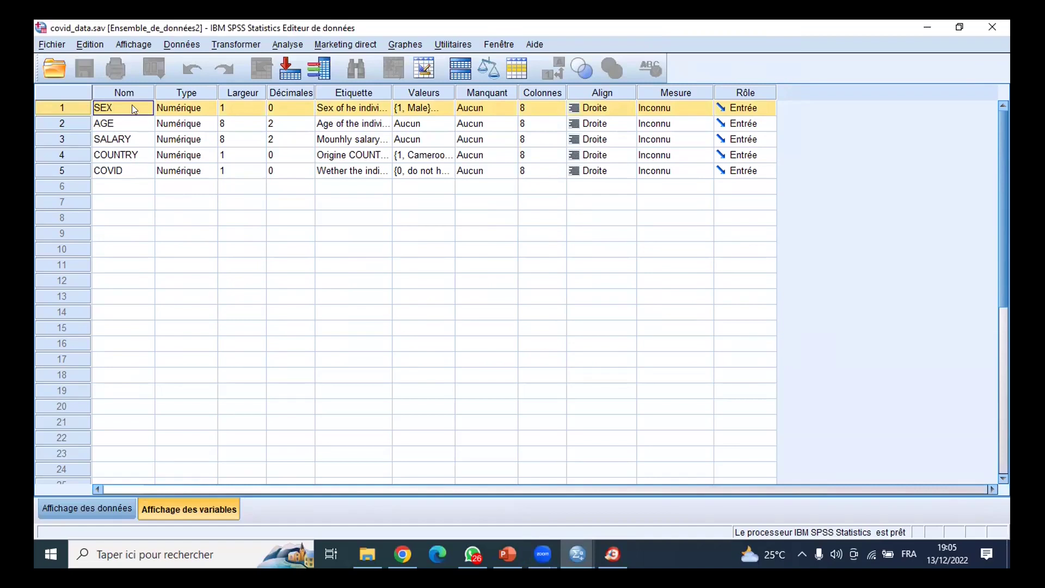
Step: Inspect the value labels defined for SEX and check whether AGE and SALARY have any
left_click(441, 106)
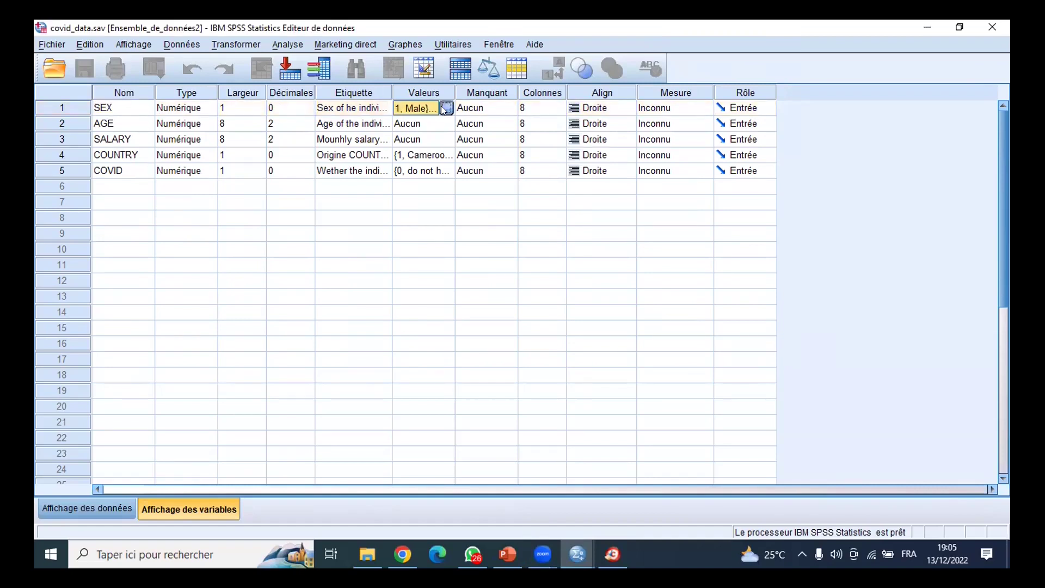
left_click(445, 108)
left_click(483, 270)
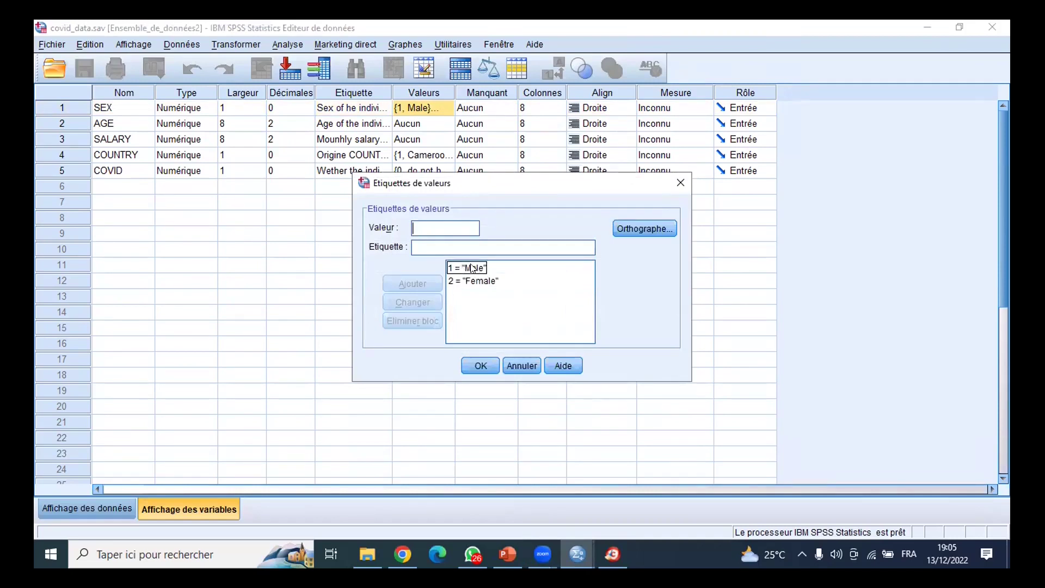
left_click(480, 280)
left_click(122, 124)
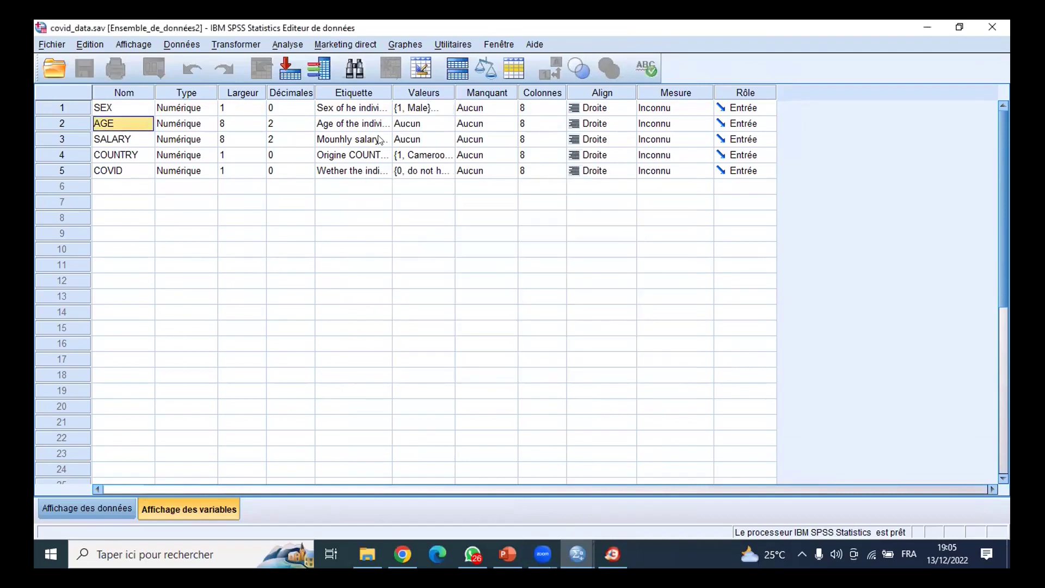
left_click(419, 125)
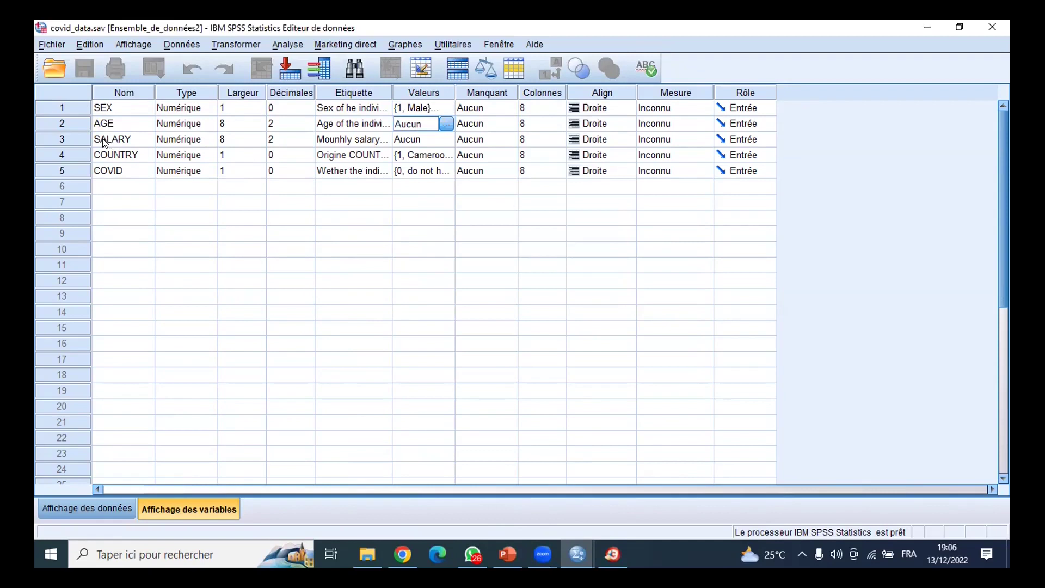
left_click(117, 140)
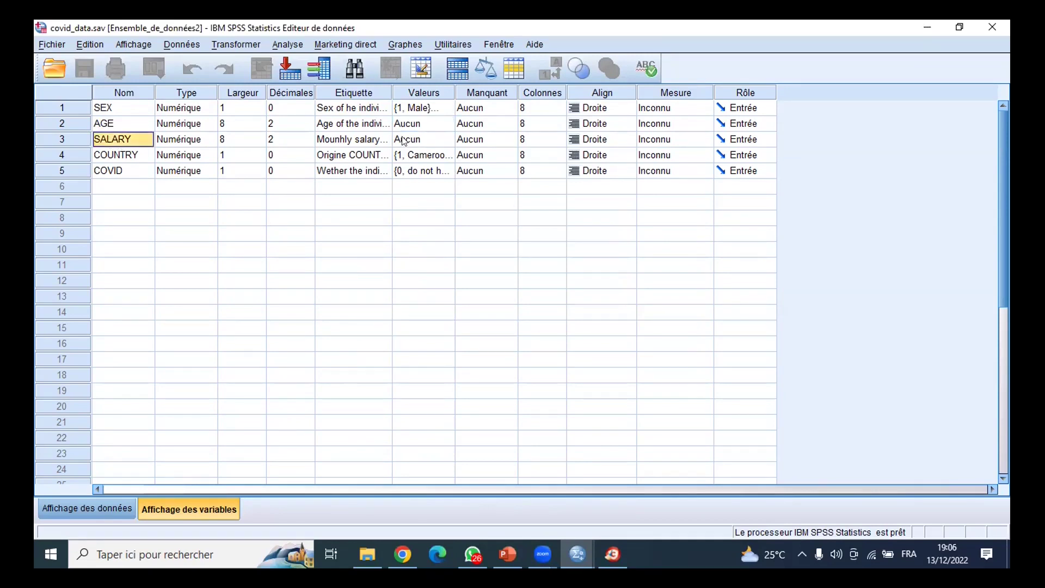
left_click(430, 142)
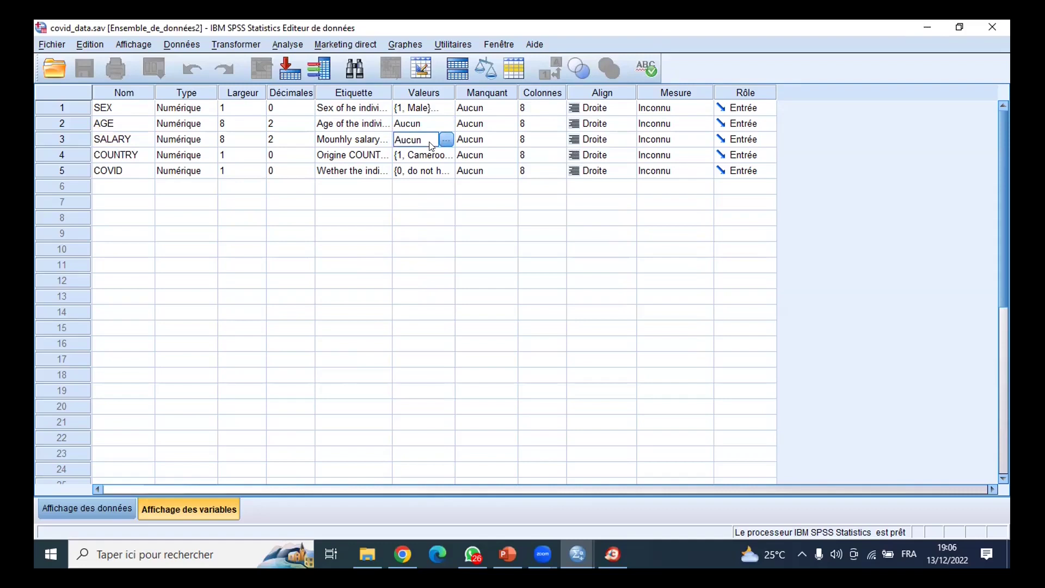
left_click(445, 140)
Step: Examine the country codes in the value labels of COUNTRY and close them without changes
left_click(120, 154)
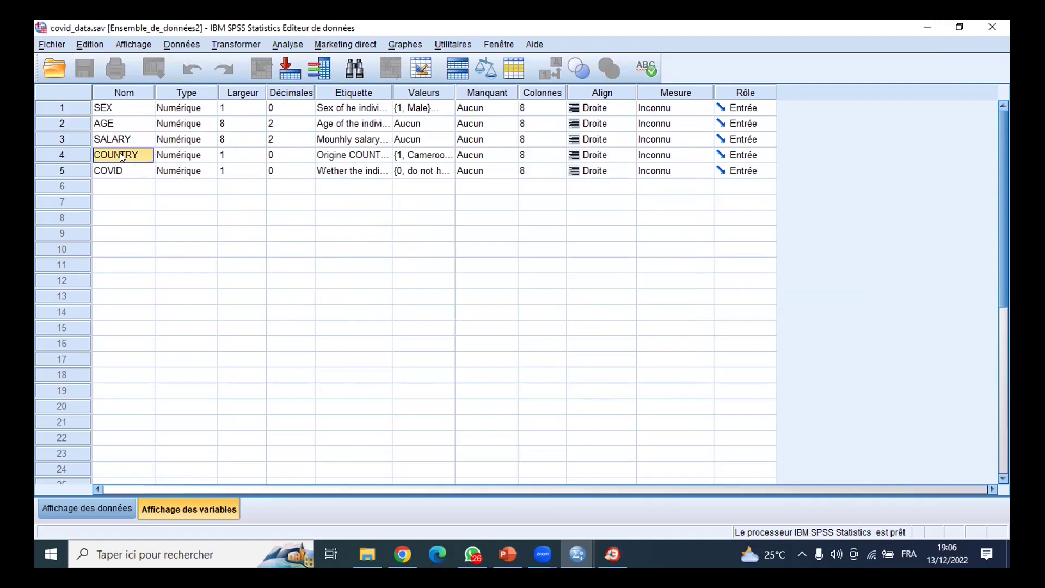
left_click(445, 157)
left_click(445, 157)
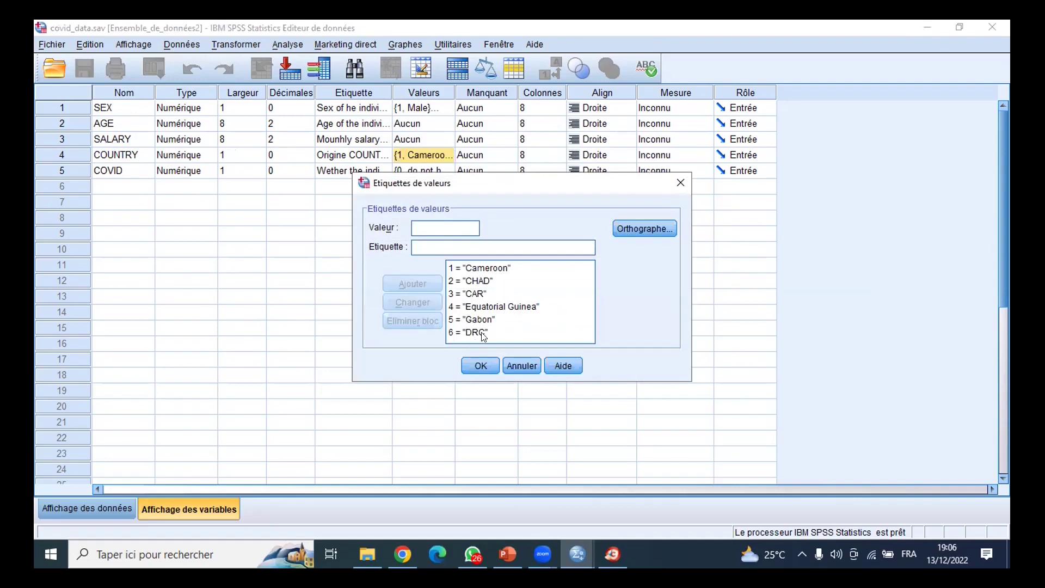
left_click(484, 267)
left_click(480, 280)
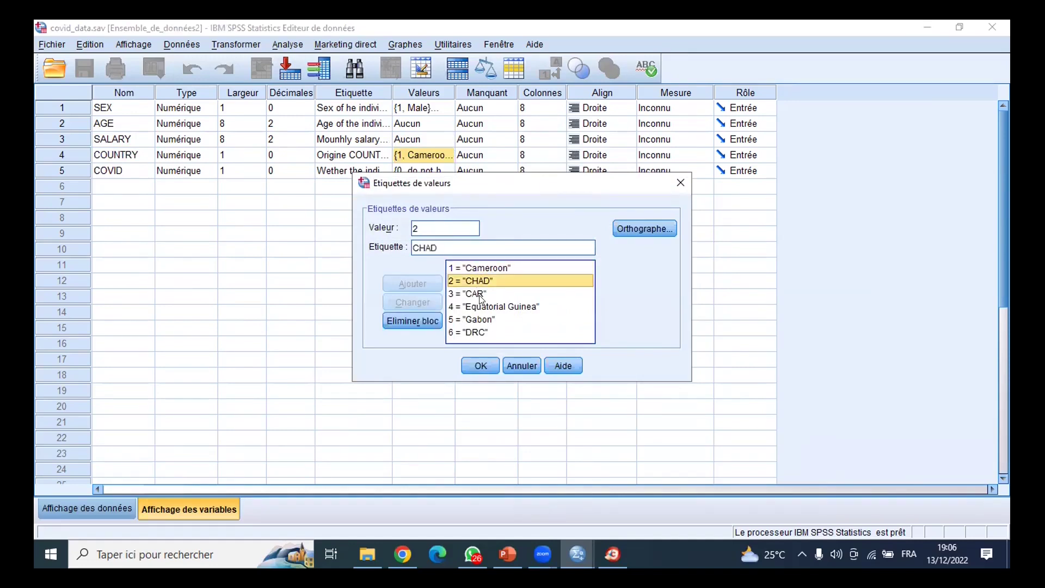
left_click(481, 294)
left_click(481, 294)
left_click(496, 308)
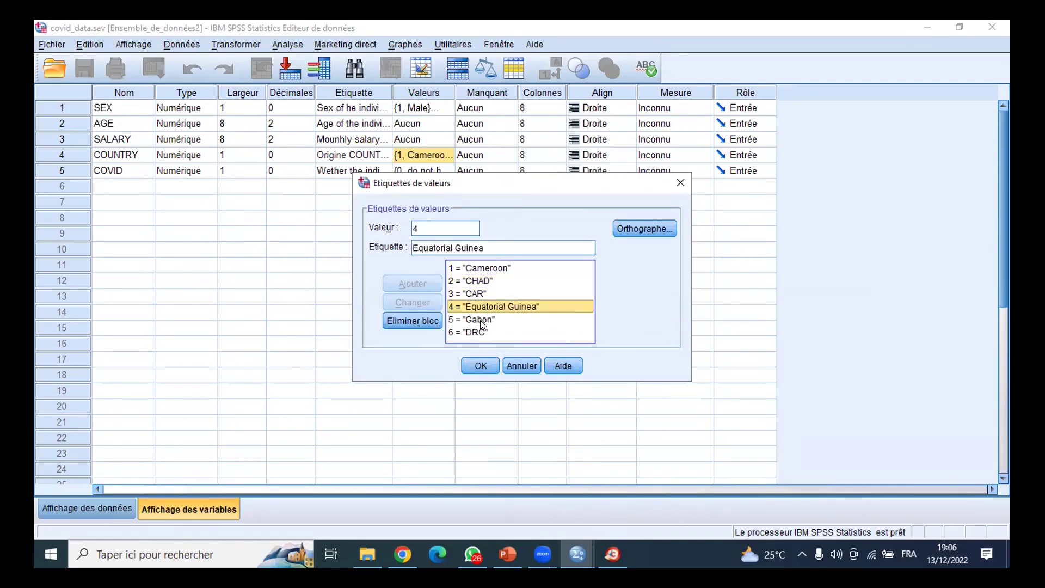
left_click(481, 322)
left_click(473, 332)
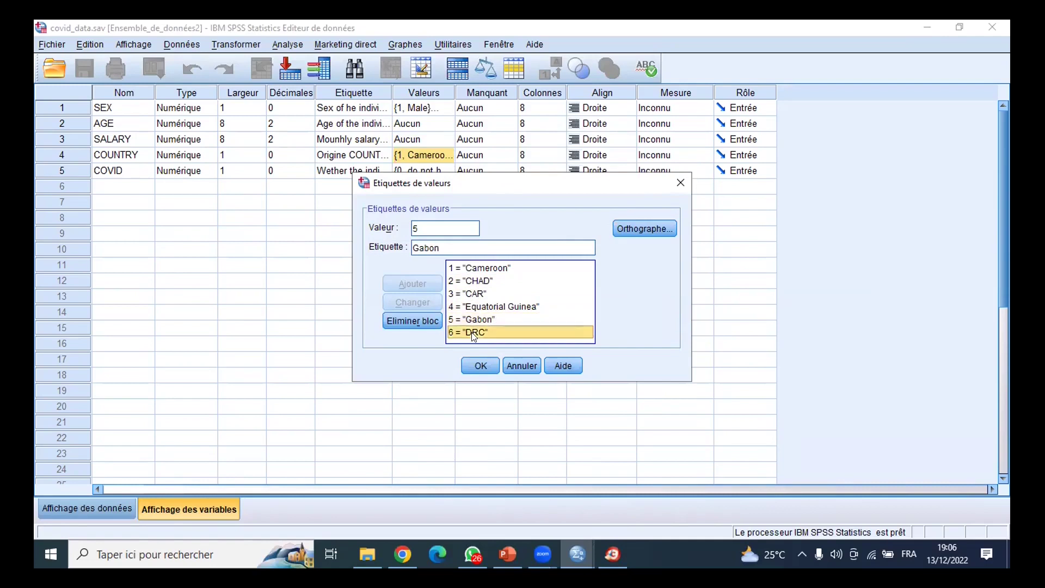
left_click(474, 338)
left_click(678, 185)
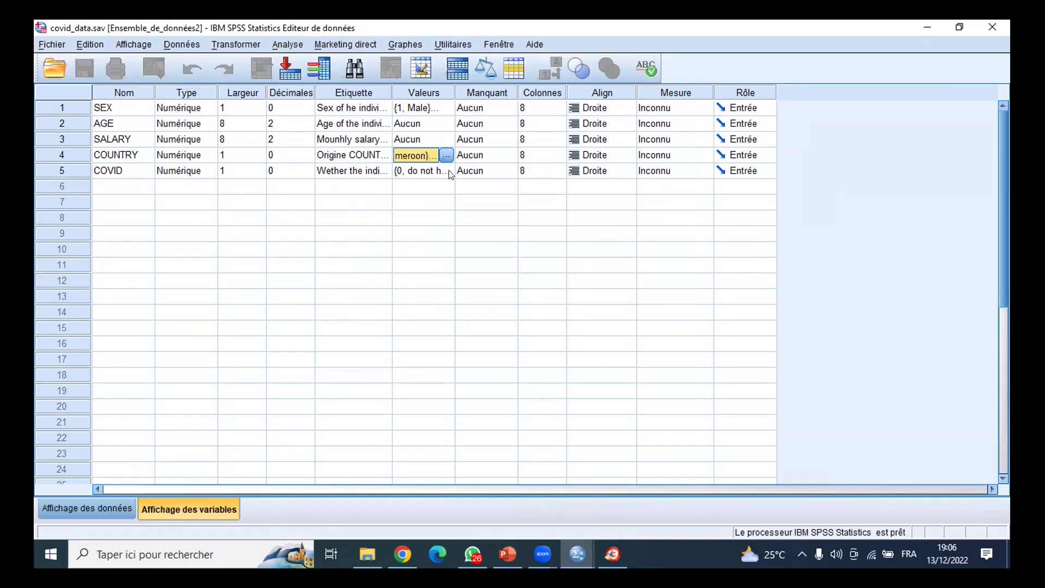
Step: Examine the codes and meanings in the value labels of COVID, leaving them as they are
left_click(450, 172)
left_click(447, 171)
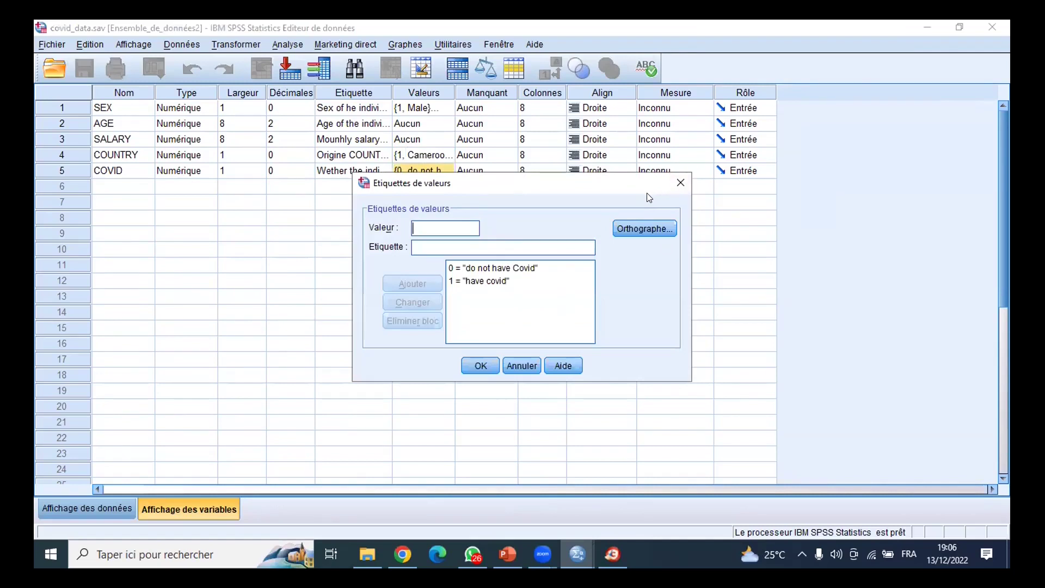
left_click(677, 186)
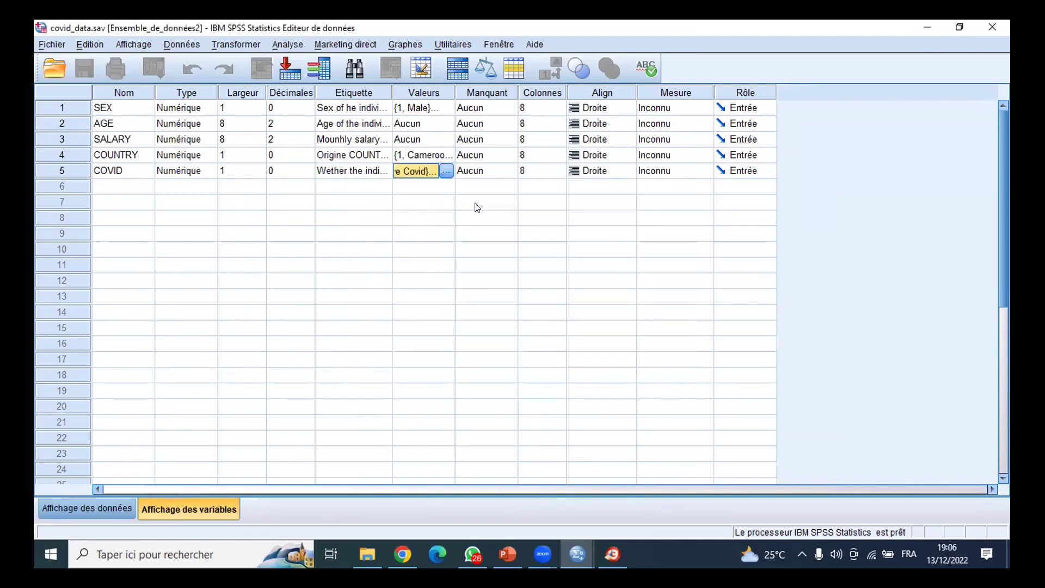
left_click(446, 171)
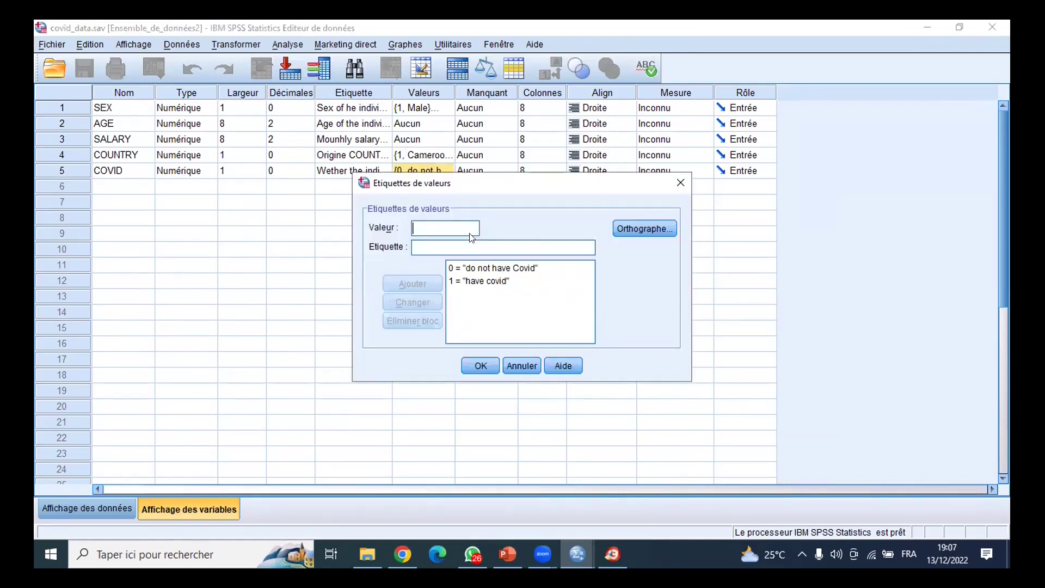
left_click(680, 183)
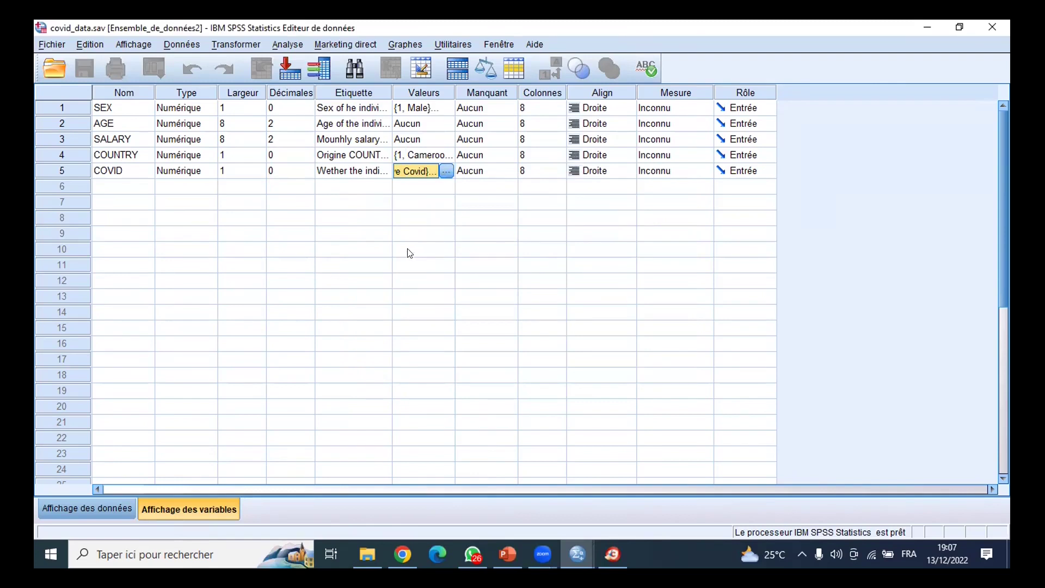
left_click(446, 171)
left_click(680, 182)
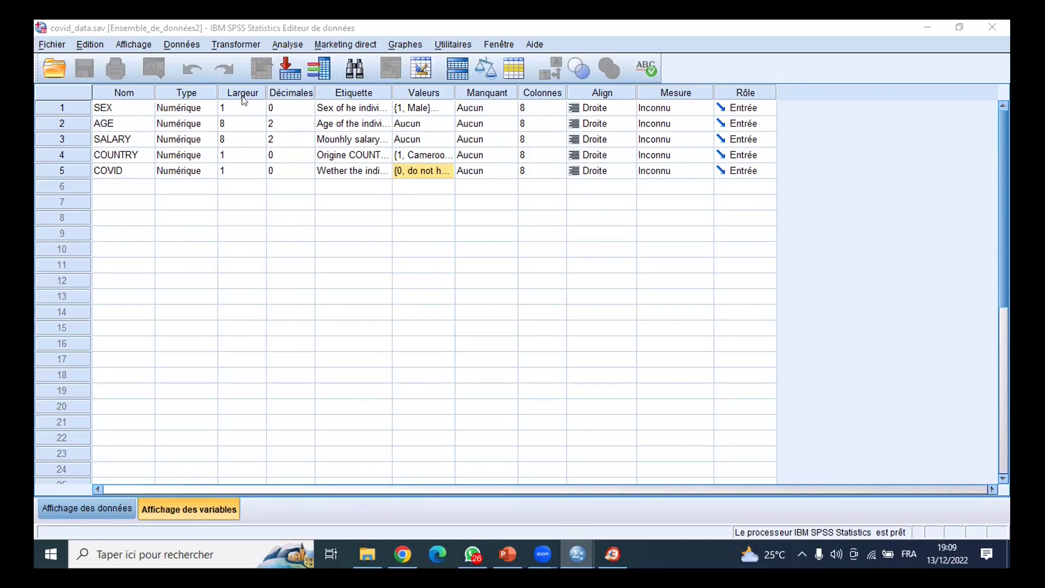
key("alt+a")
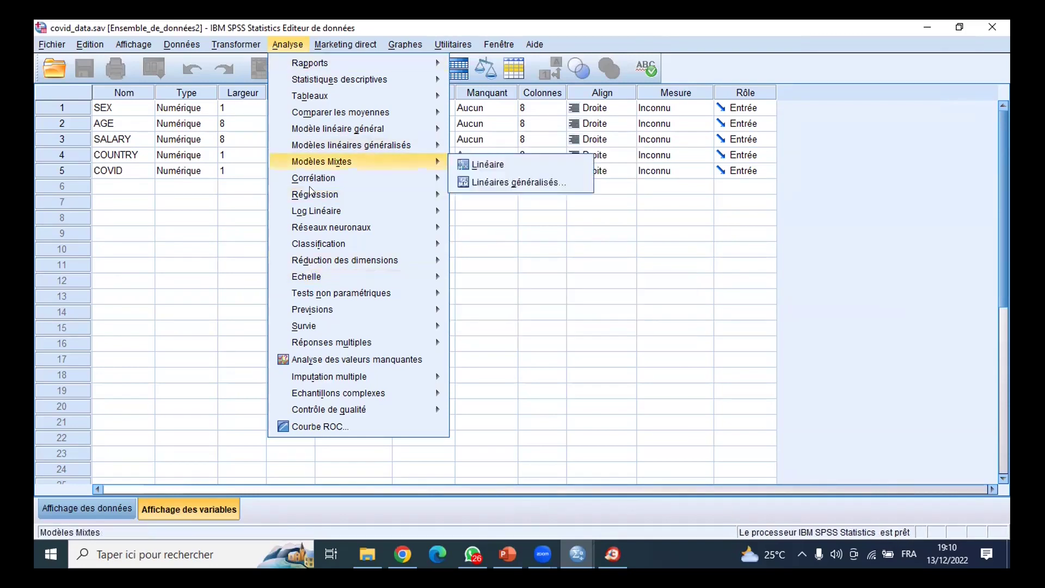
mouse_move(338, 188)
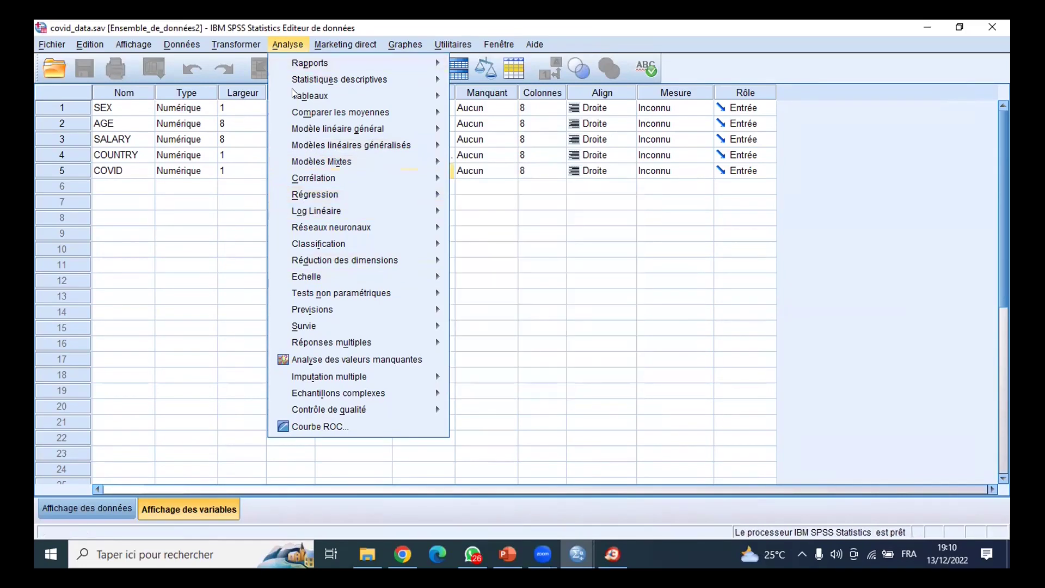
mouse_move(345, 44)
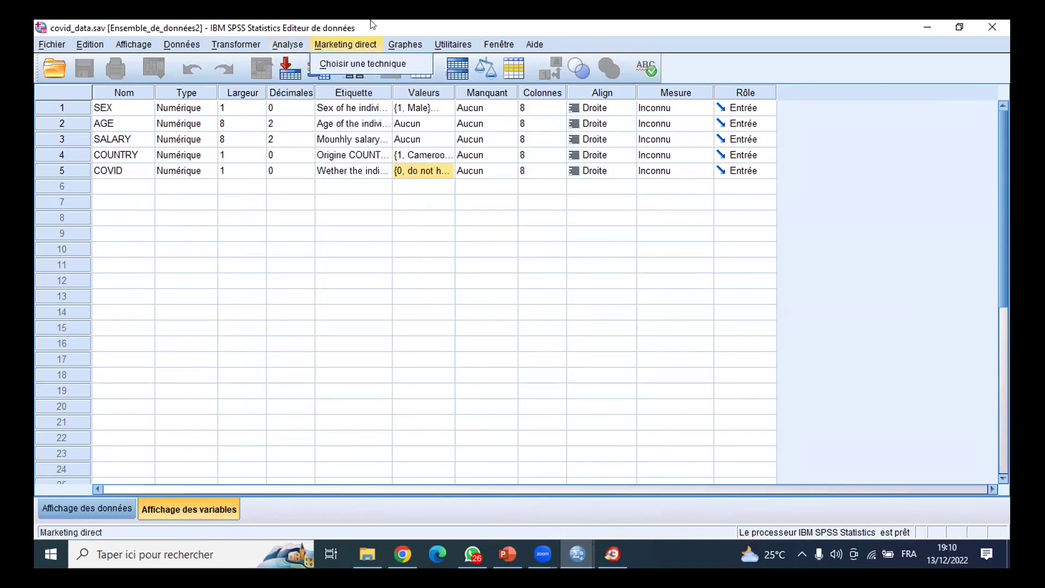
key("Left")
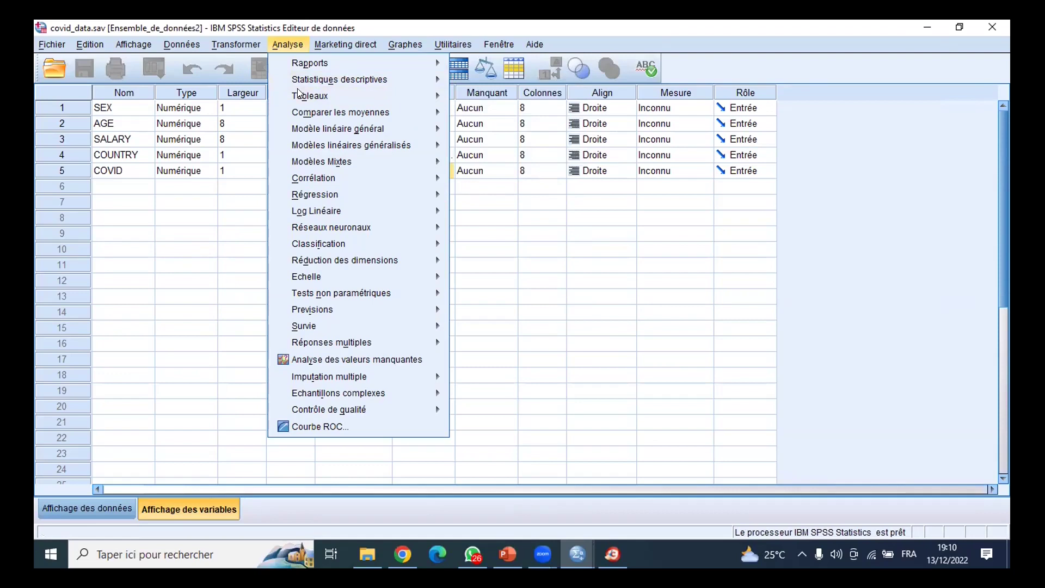
mouse_move(314, 101)
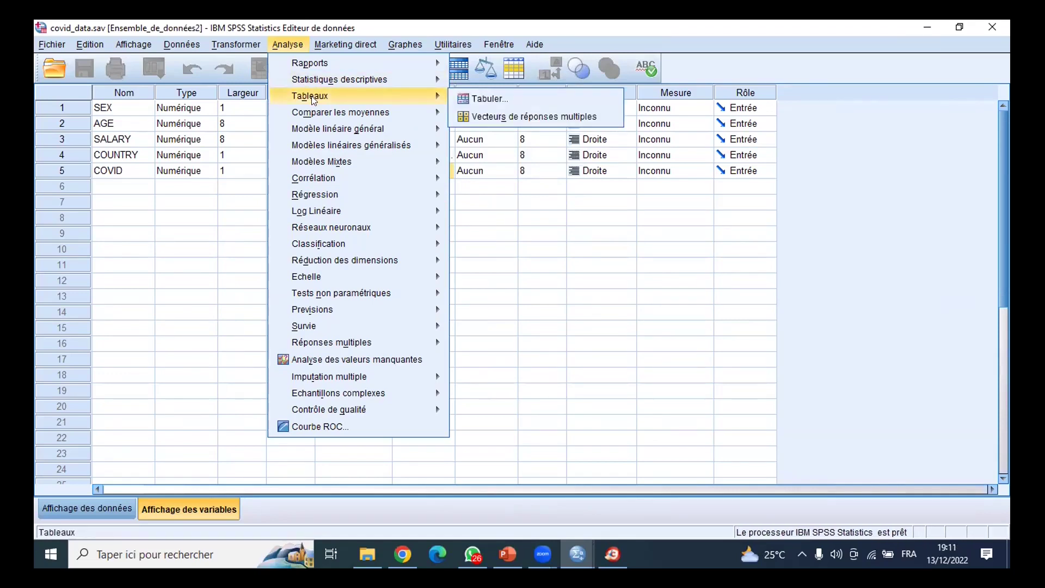
key("Down")
key("Right")
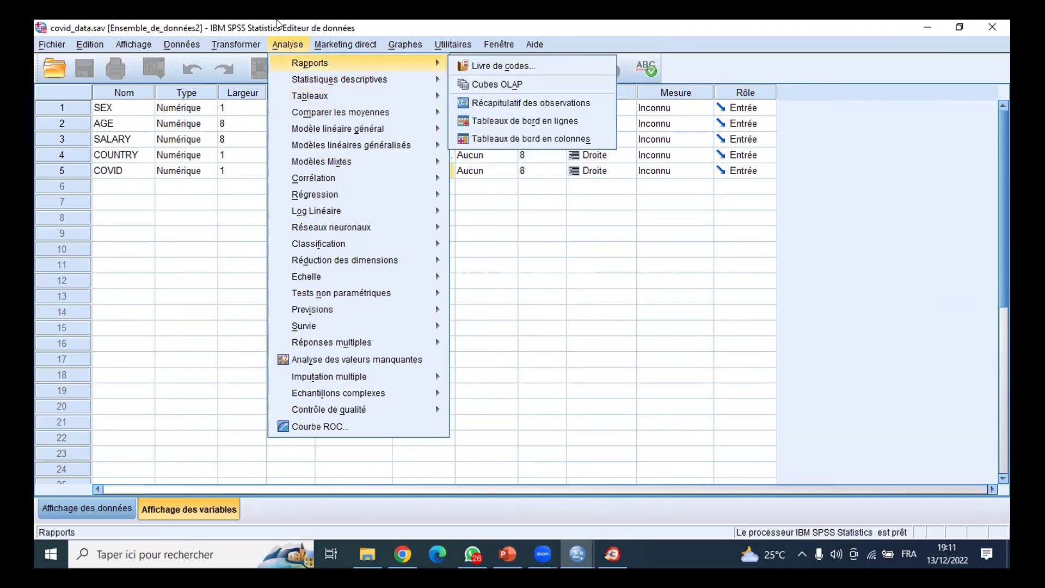
key("Escape")
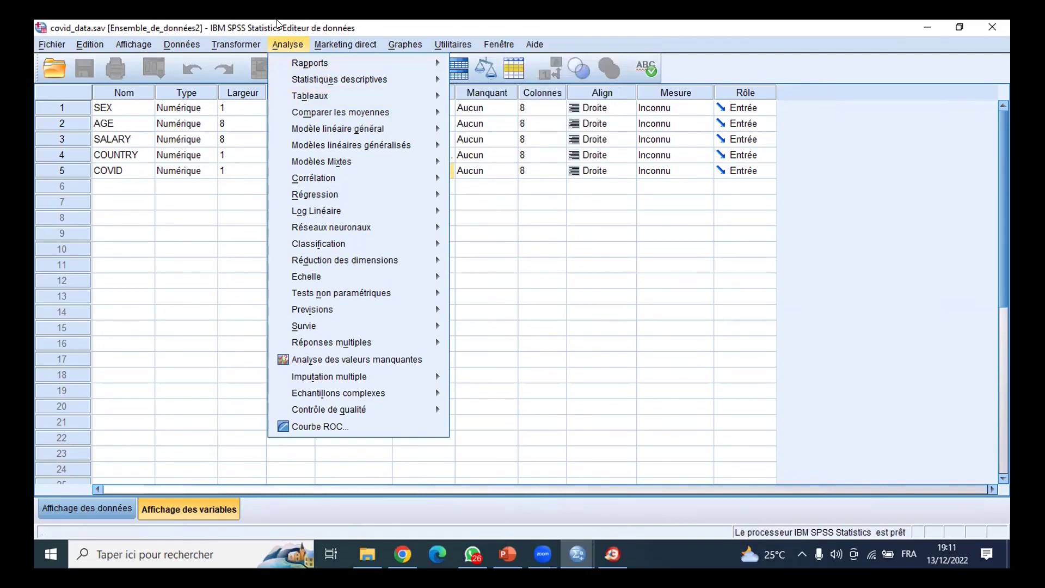
Step: Set up a crosstab (Tableaux croisés) with the individual's sex [SEX] as rows and Covid status [COVID] as columns
key("Down")
key("Right")
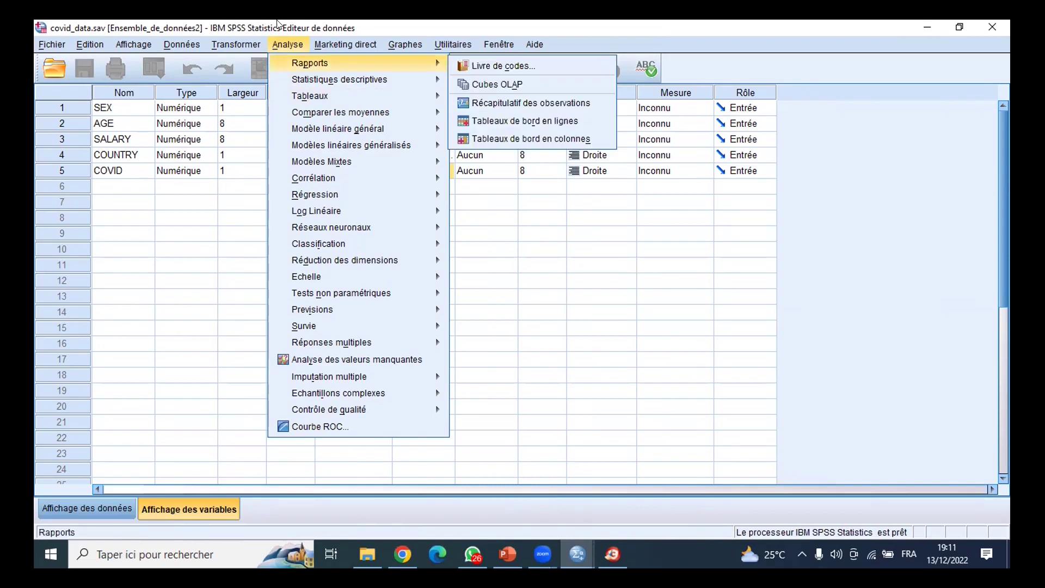
key("Left")
key("Down")
key("Right")
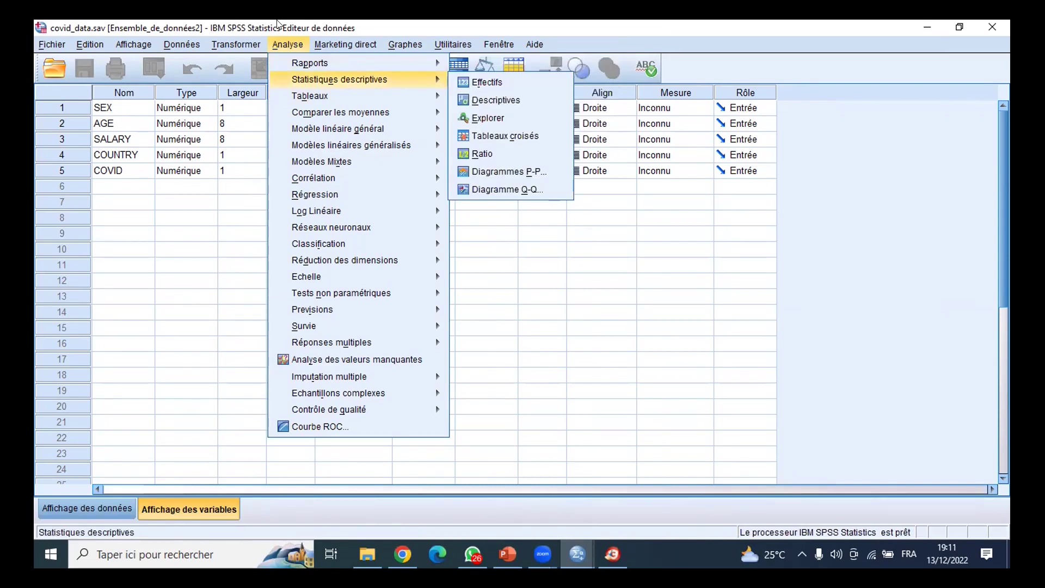
mouse_move(384, 91)
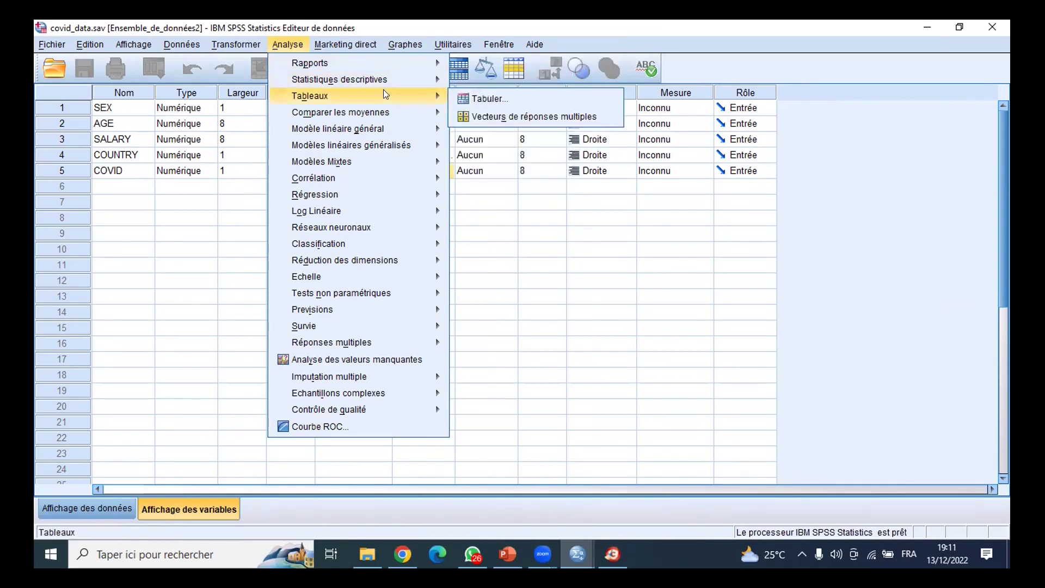
key("Up")
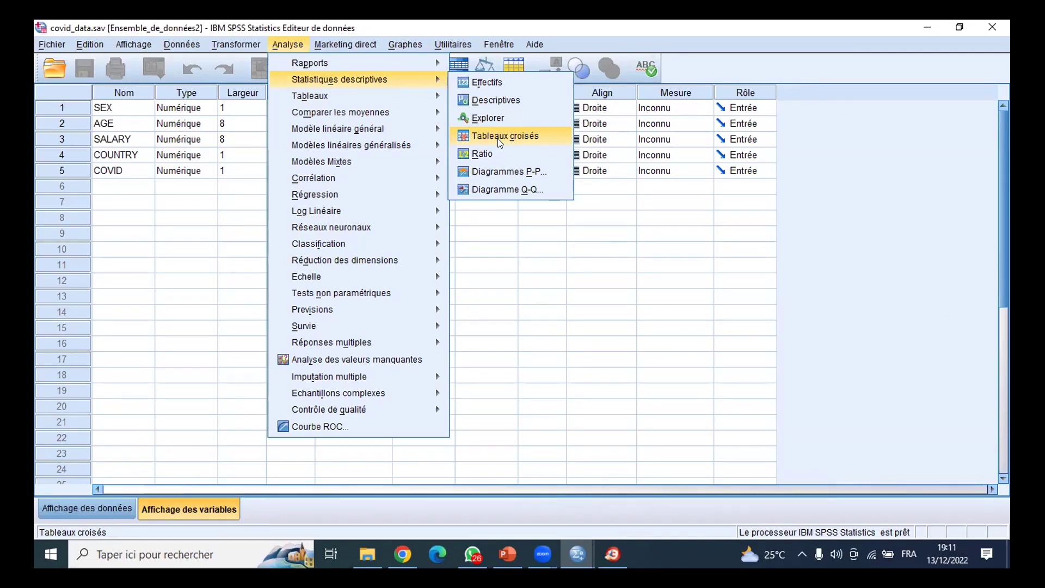
left_click(527, 131)
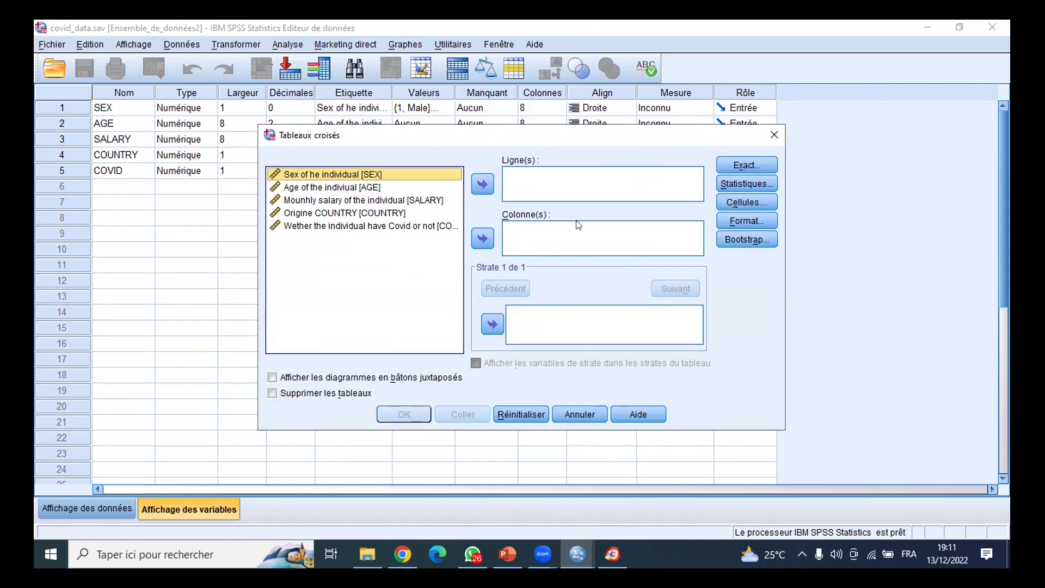
left_click(316, 174)
left_click(312, 175)
left_click(313, 176)
left_click(481, 183)
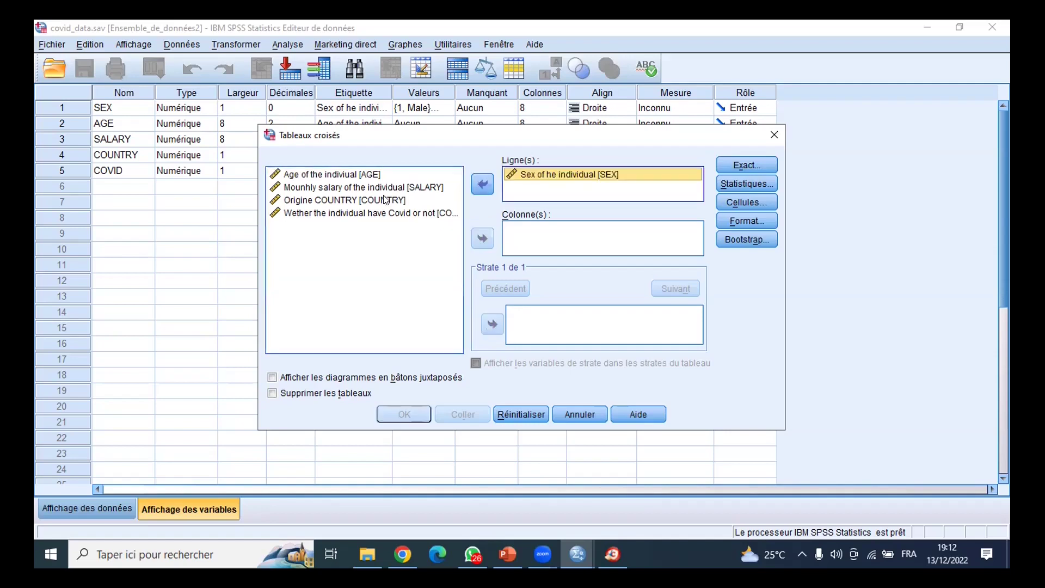
left_click(301, 214)
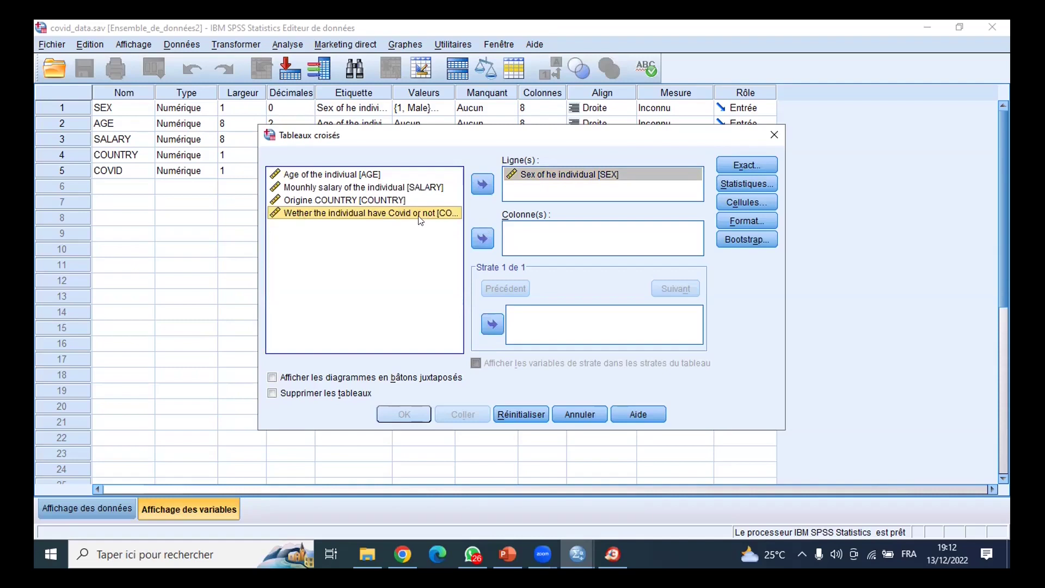
left_click(483, 239)
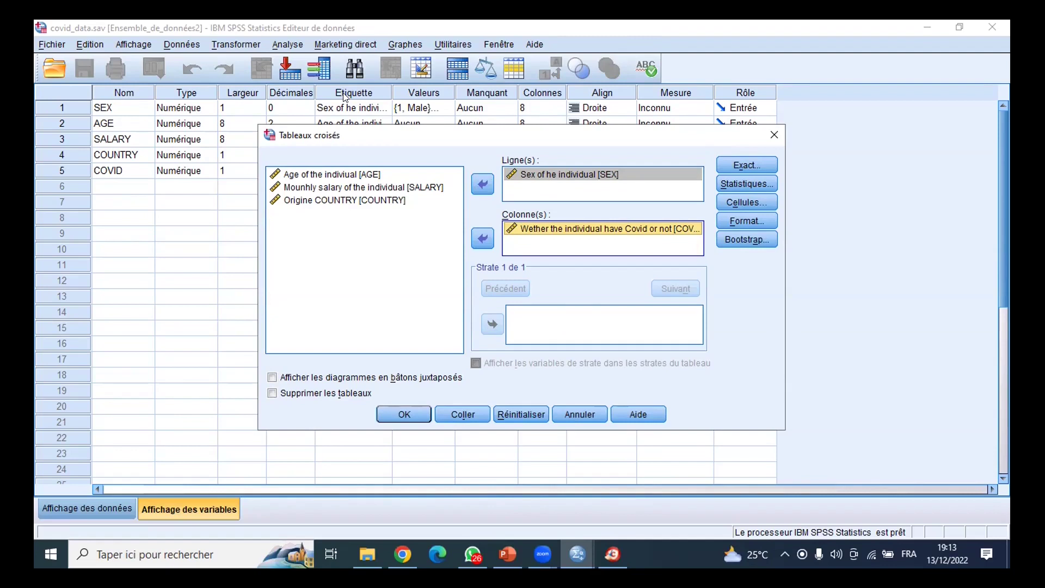
Step: Enable the Chi-deux statistic for the SEX by COVID crosstab and run the analysis
left_click(747, 184)
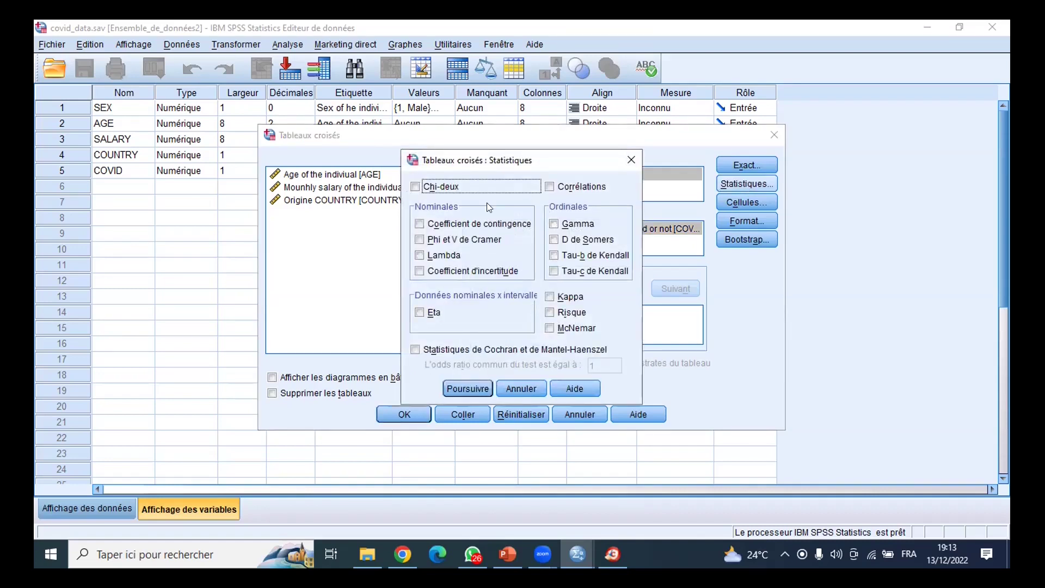
left_click(415, 187)
left_click(456, 387)
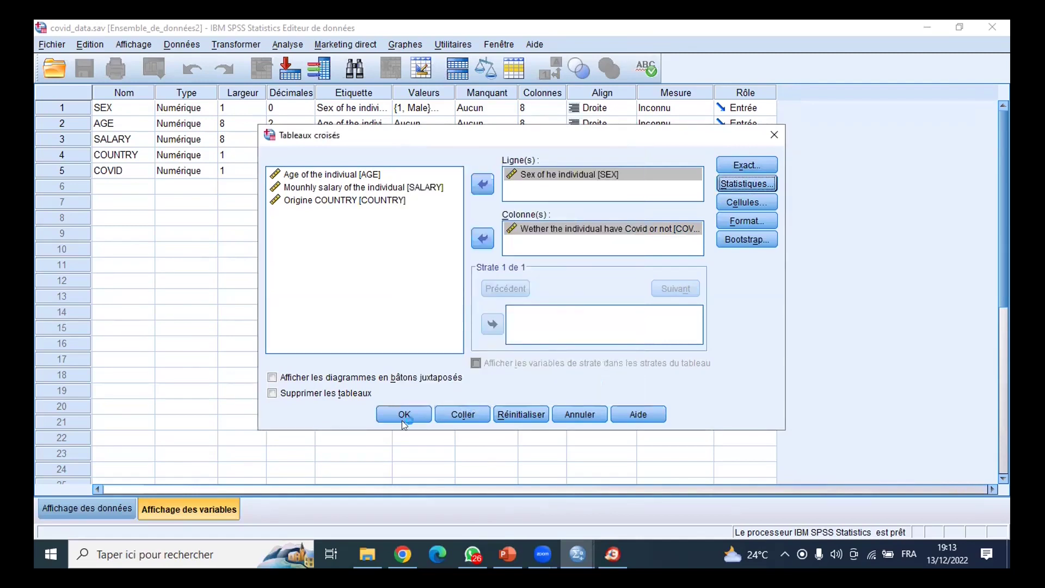
left_click(392, 410)
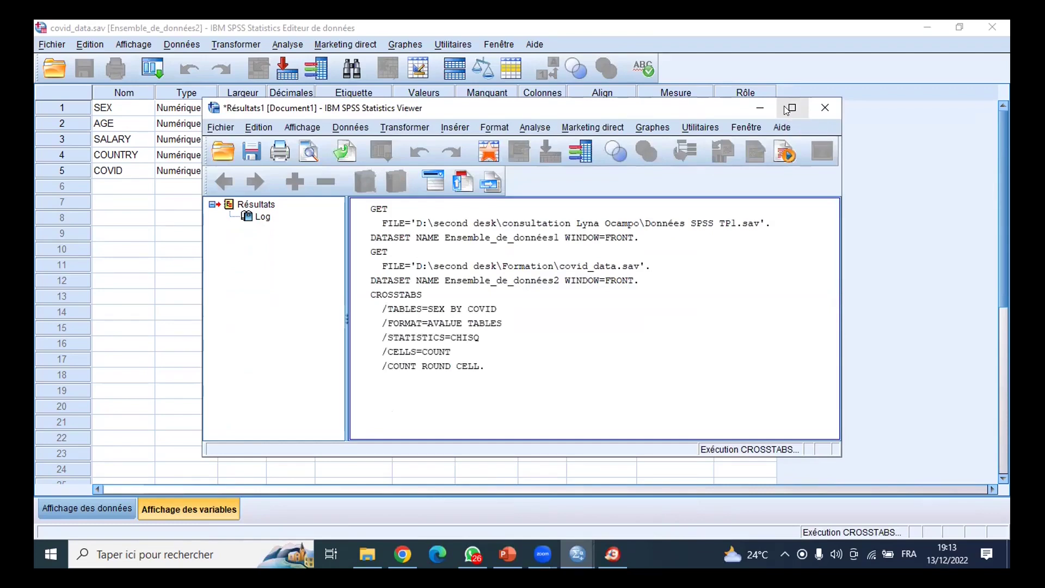
Step: Maximize the results viewer and read the Avertissements box of the SEX by COVID crosstab
left_click(789, 108)
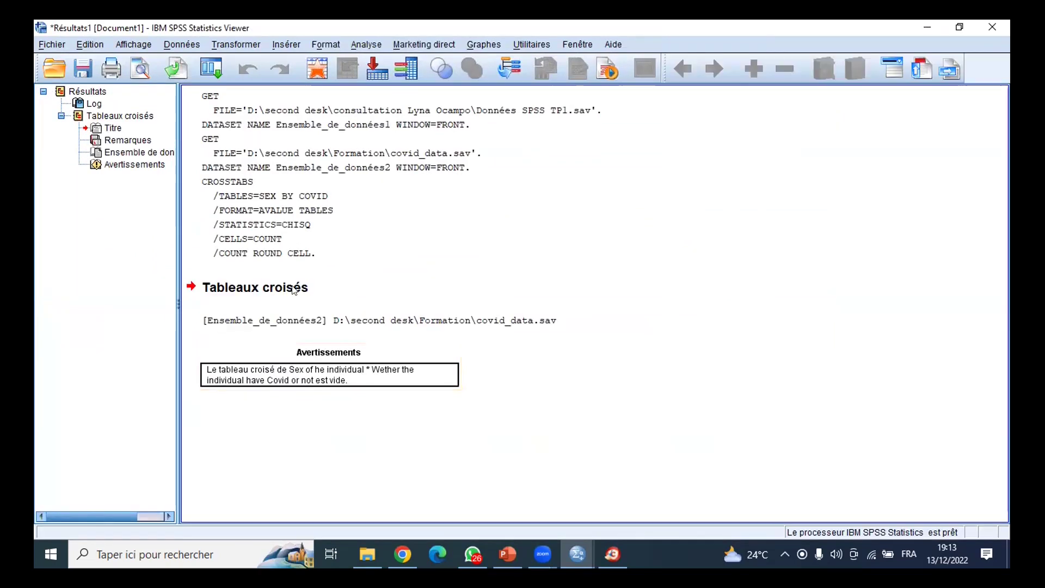
left_click(271, 378)
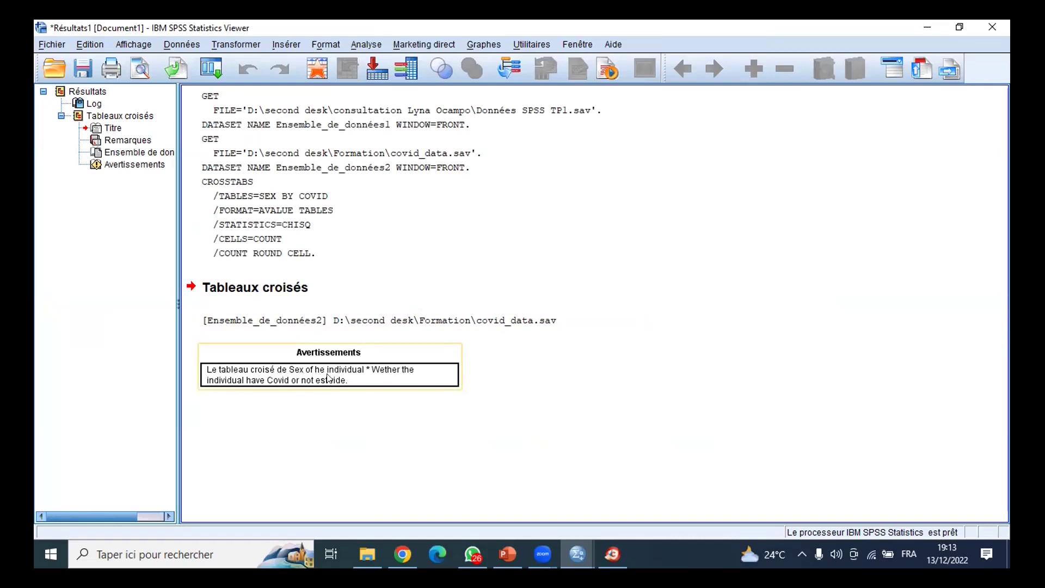
Step: Check the variable list of Données SPSS TP1.sav and bring up the variable list of base santé travail.sav
key("alt+Tab")
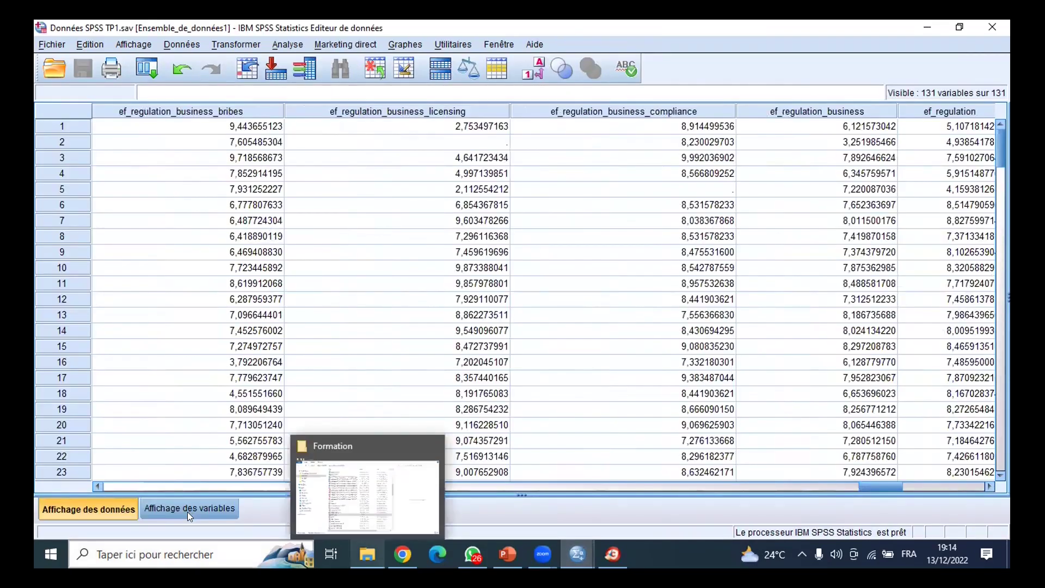
key("ctrl+t")
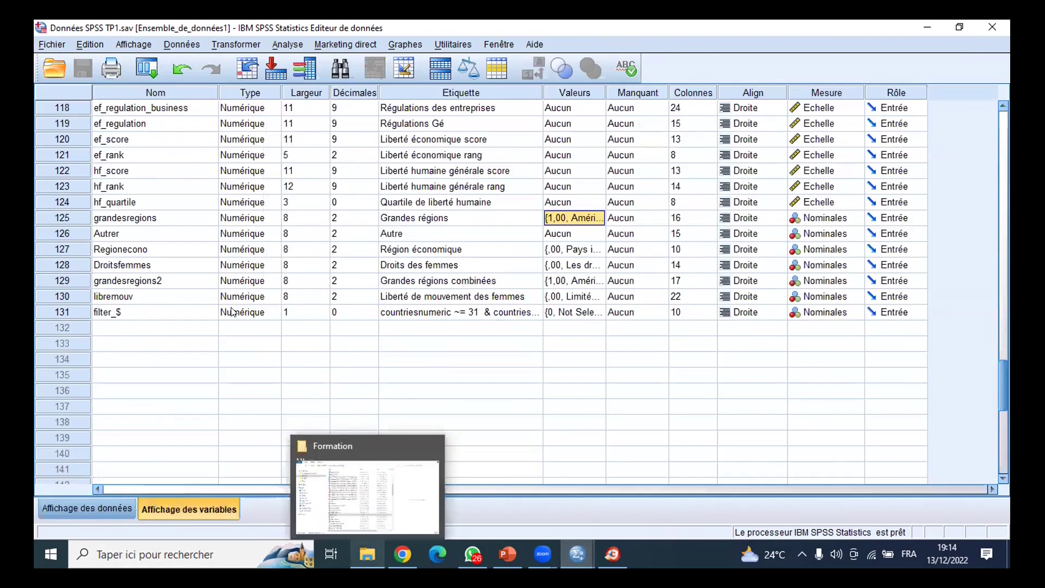
key("alt+Tab")
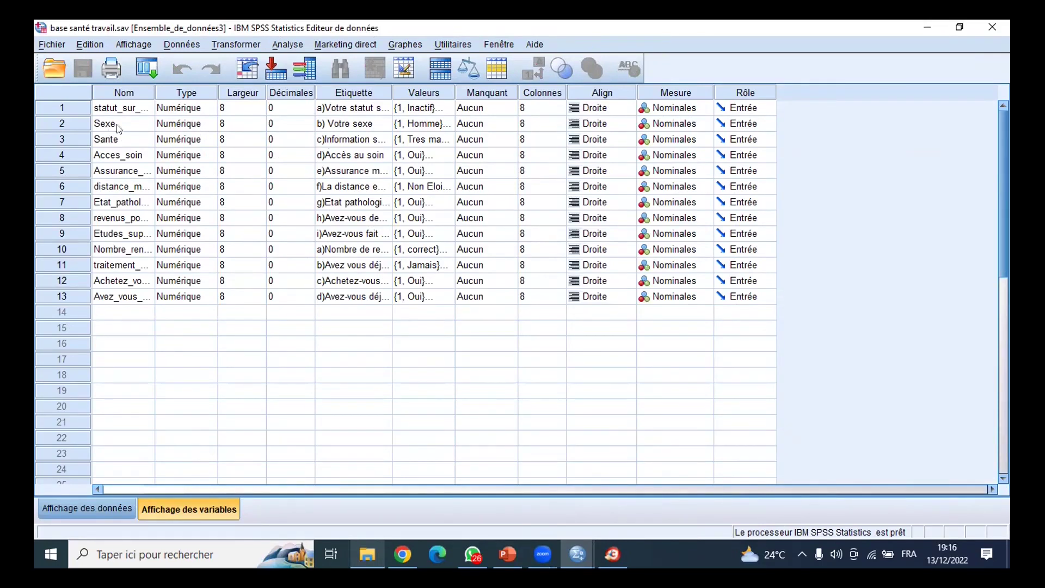
Step: Examine the value labels of Sante and Sexe in base santé travail.sav and close them without changes
double_click(448, 143)
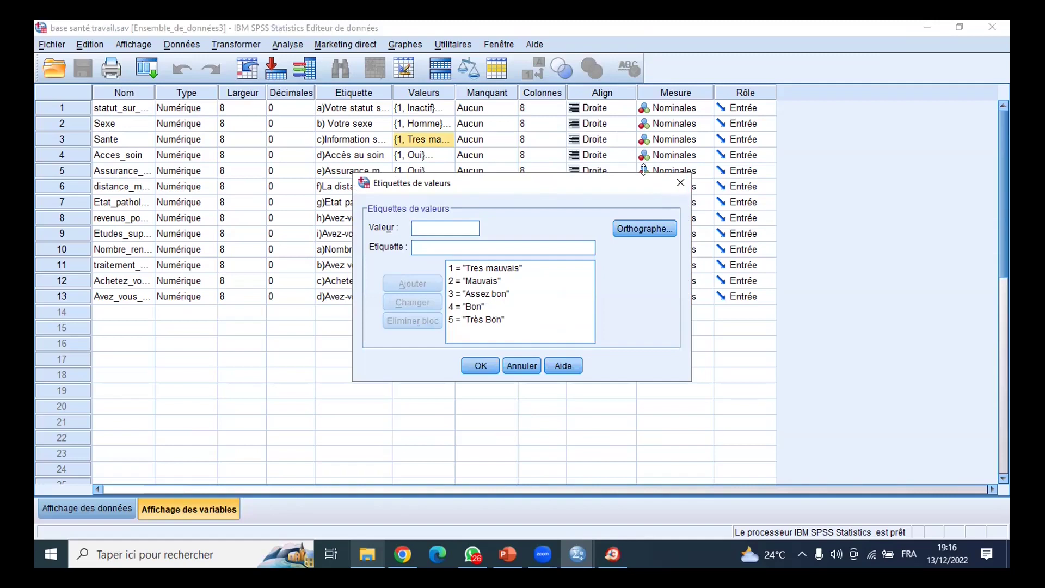
left_click(679, 184)
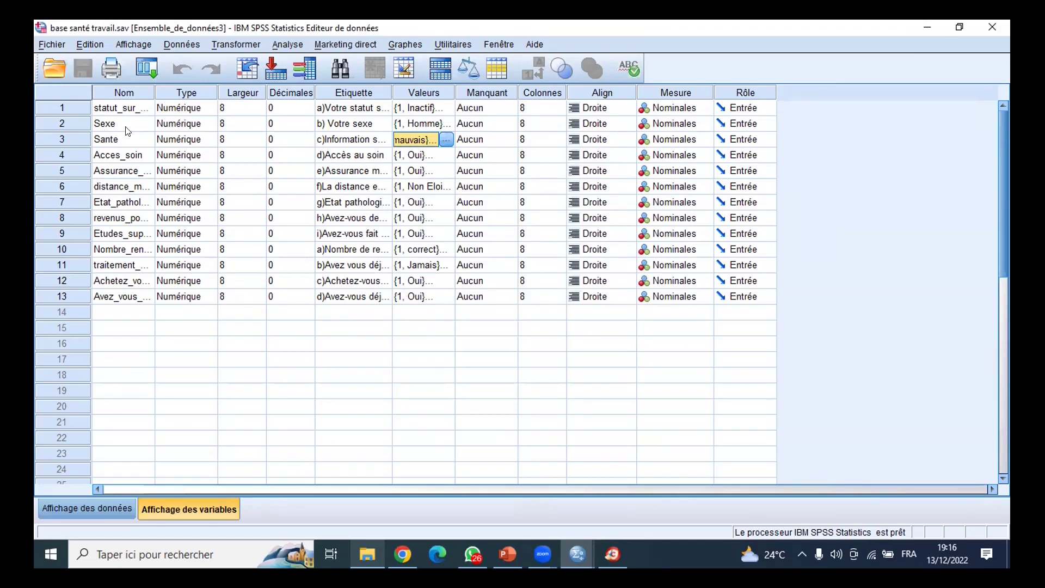
double_click(443, 125)
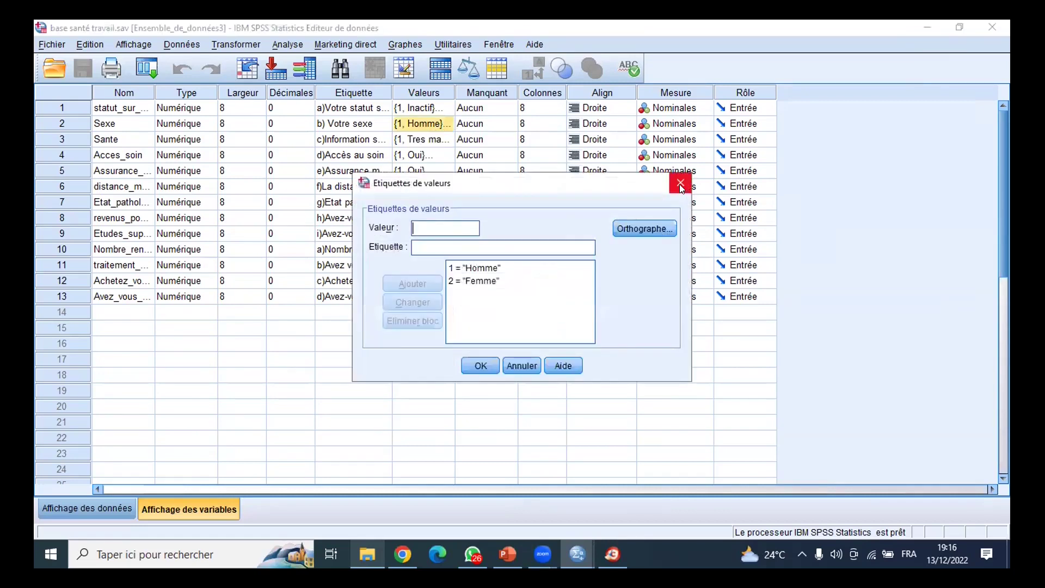
left_click(680, 184)
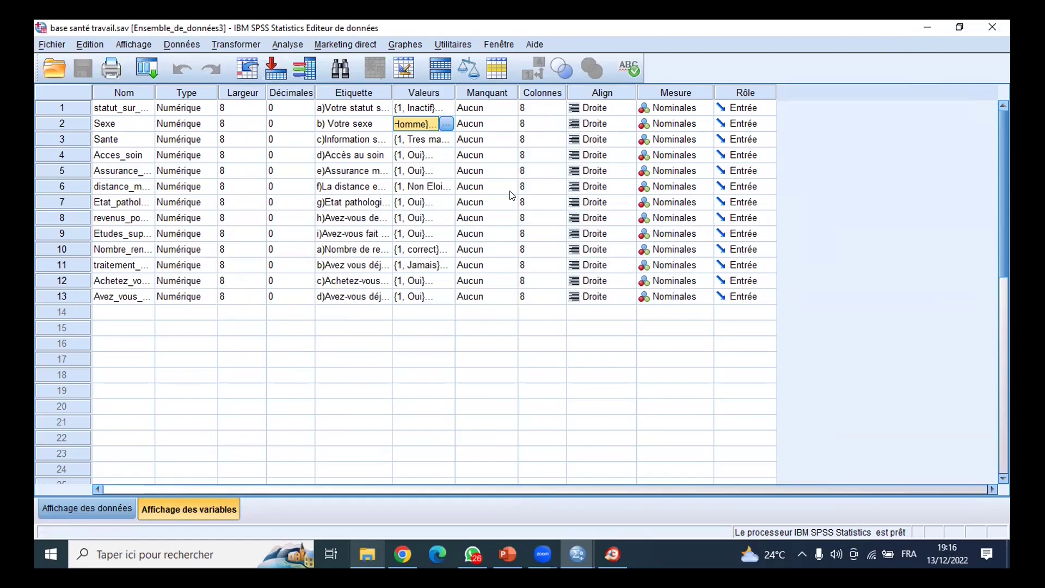
Step: Set up a crosstab (Tableaux croisés) with Votre sexe [Sexe] as rows and Information sur votre santé [Sante] as columns
key("alt+a")
key("Down")
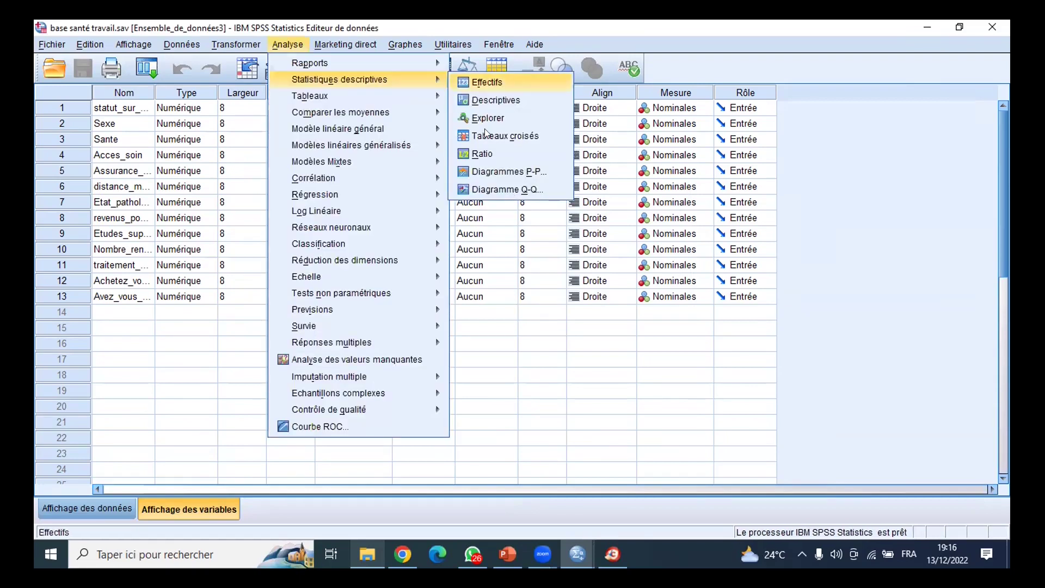
key("Return")
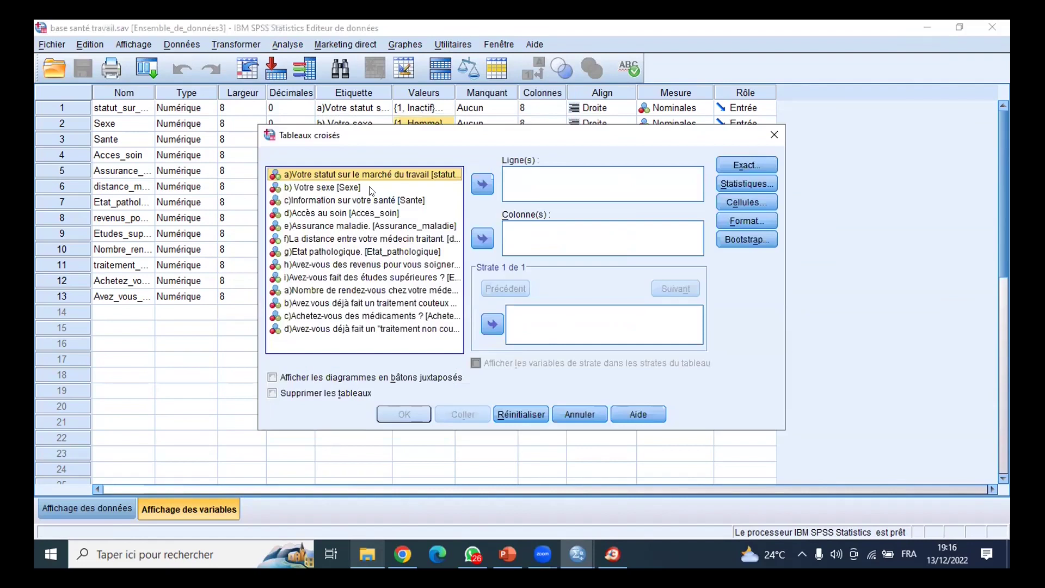
double_click(429, 187)
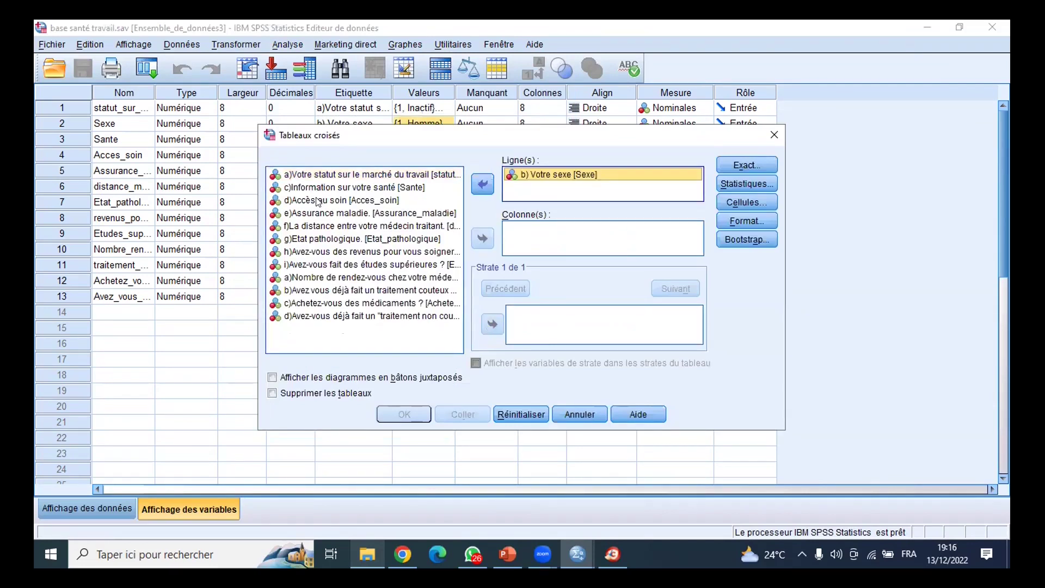
left_click(316, 188)
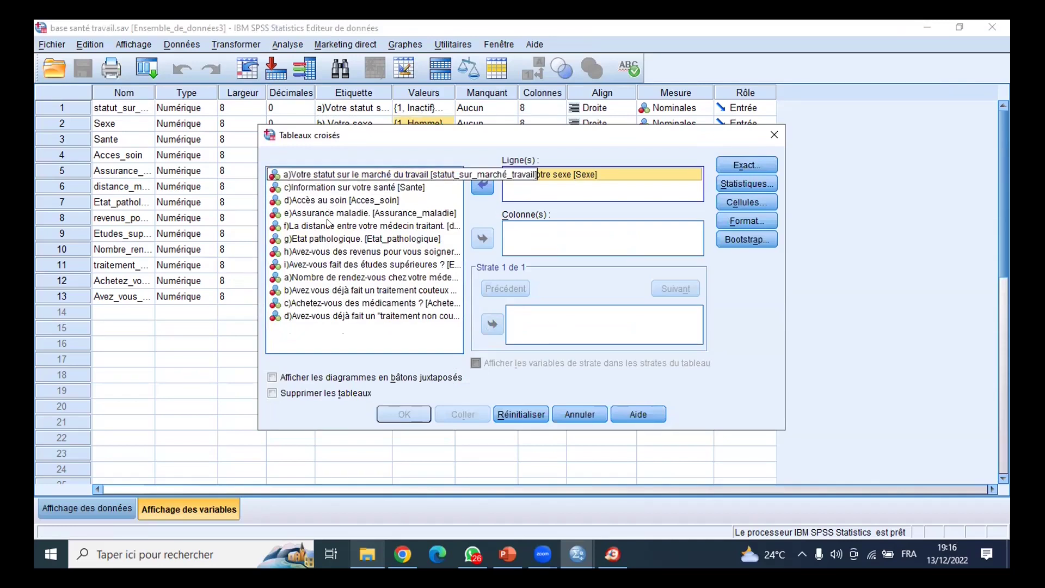
left_click(318, 199)
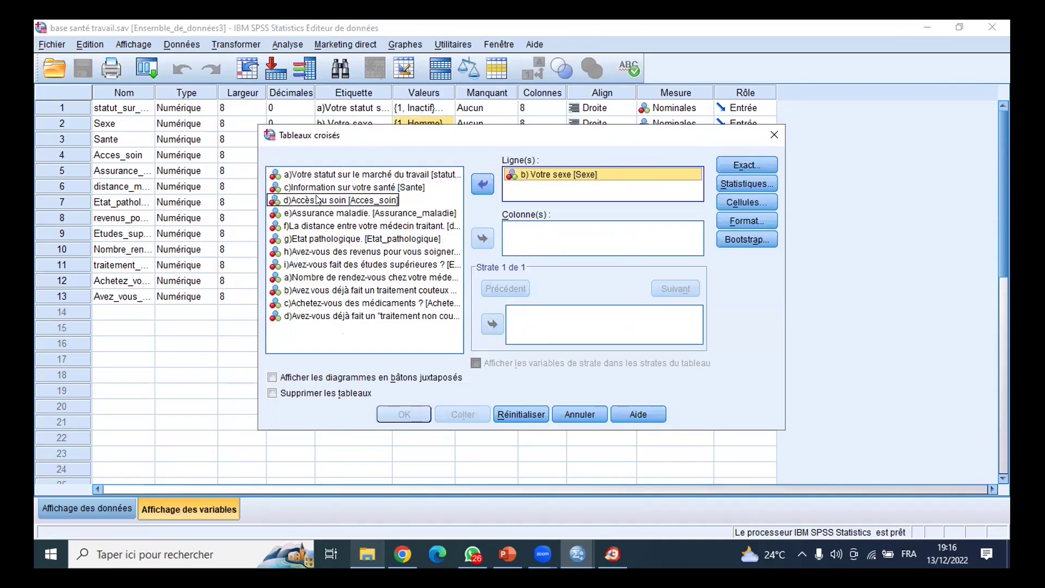
left_click(317, 188)
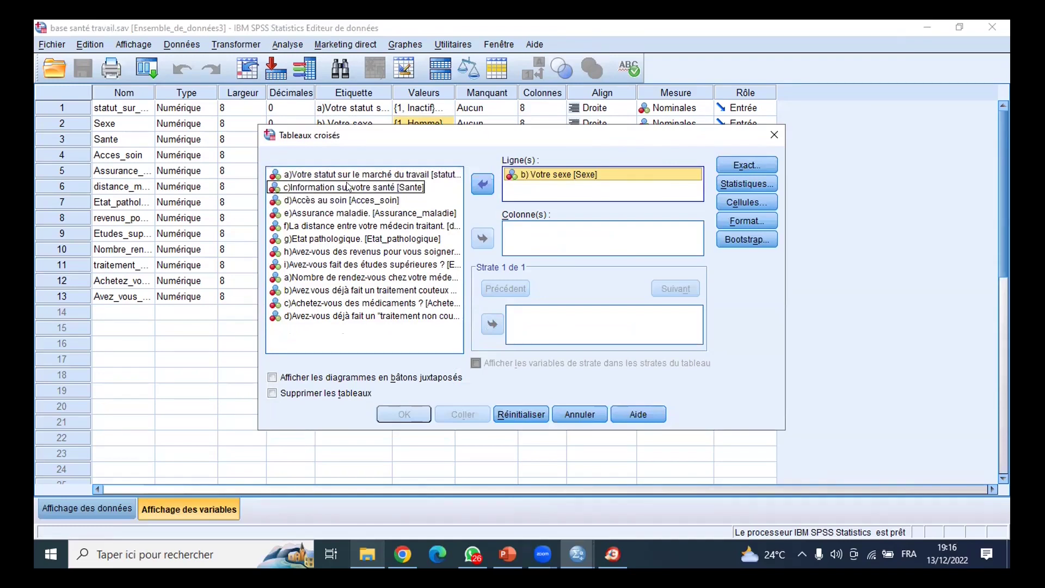
left_click(317, 175)
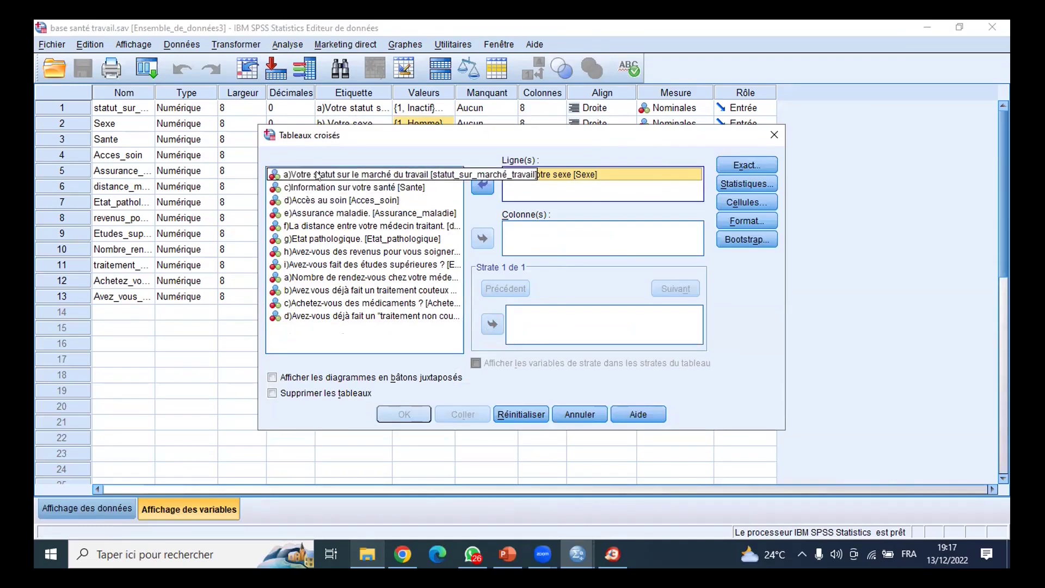
left_click(318, 186)
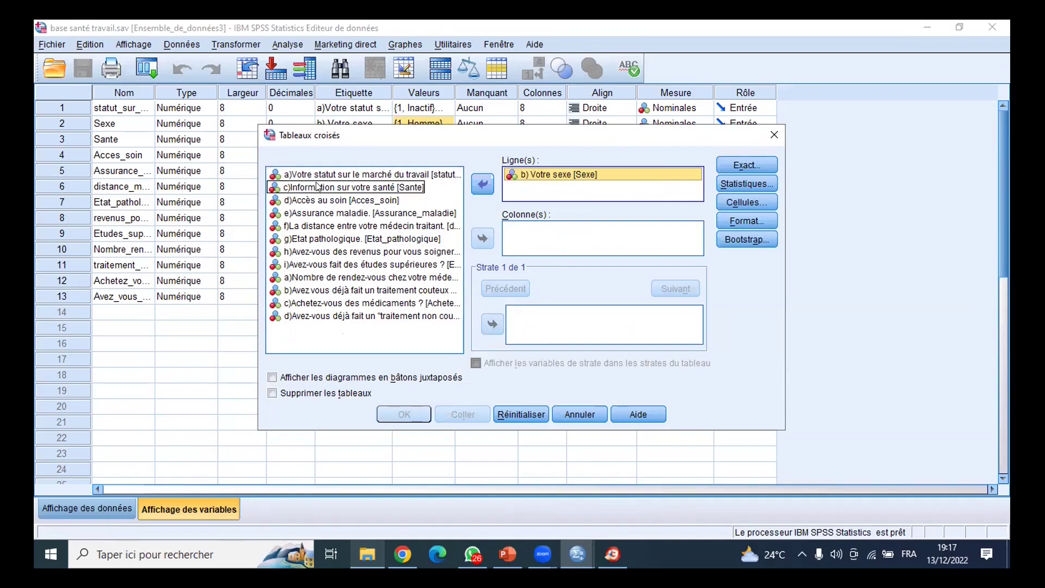
left_click(351, 139)
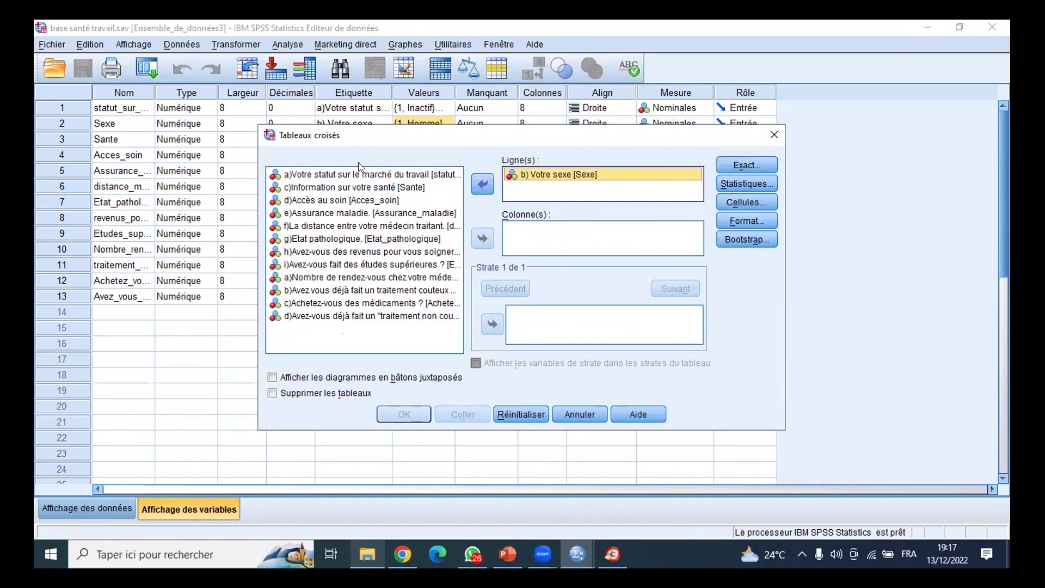
left_click_drag(357, 142, 366, 198)
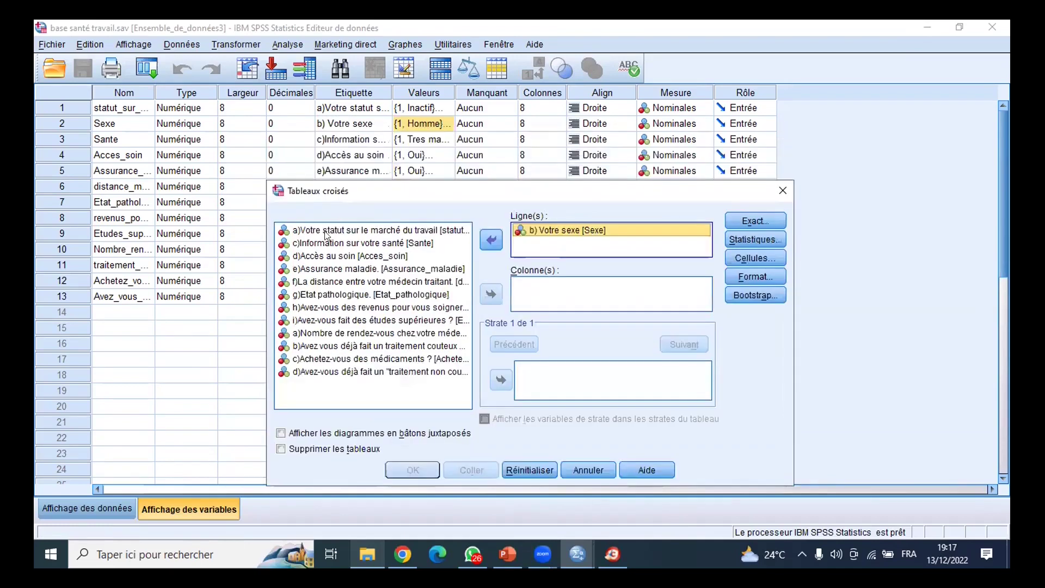
left_click(313, 243)
left_click(491, 294)
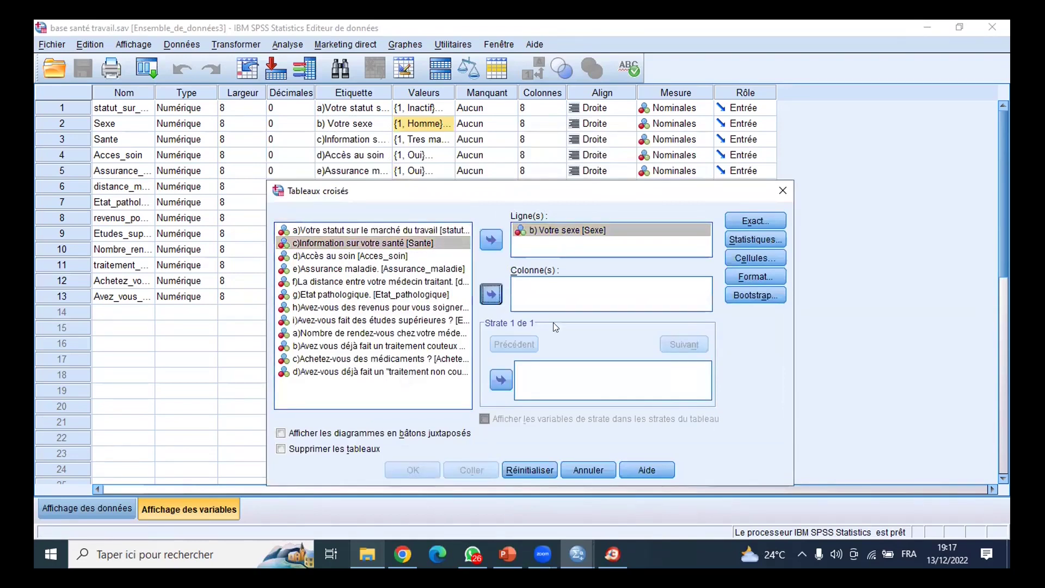
Step: Enable the Chi-deux statistic for the Sexe by Sante crosstab and run the analysis
left_click(756, 239)
left_click(424, 242)
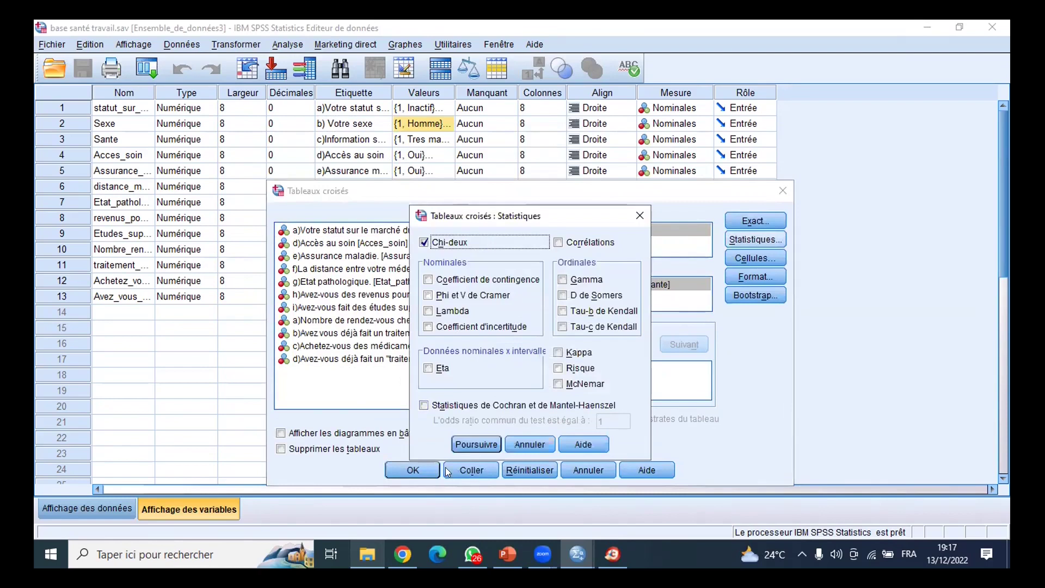
left_click(457, 450)
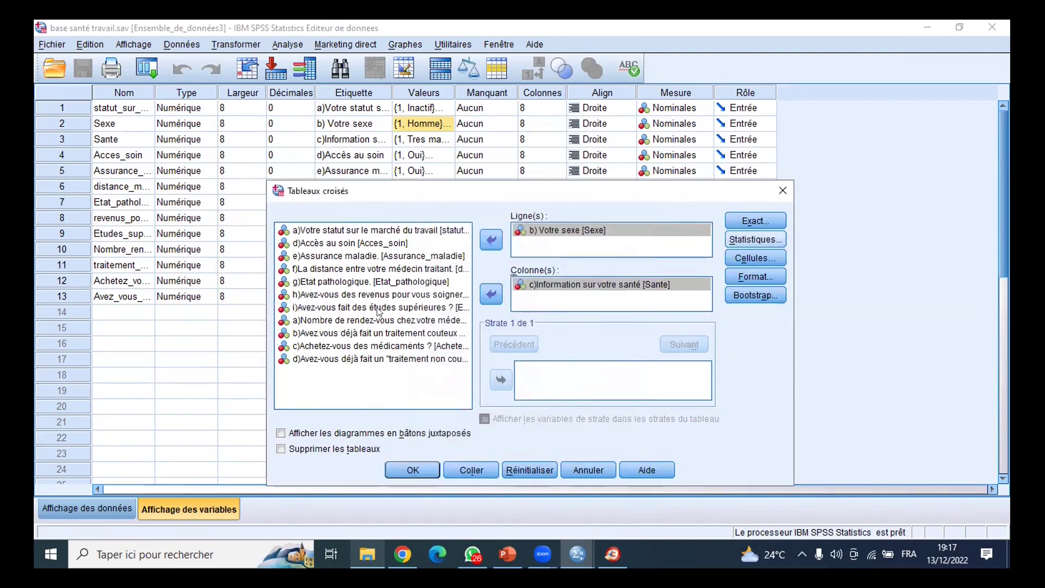
key("Return")
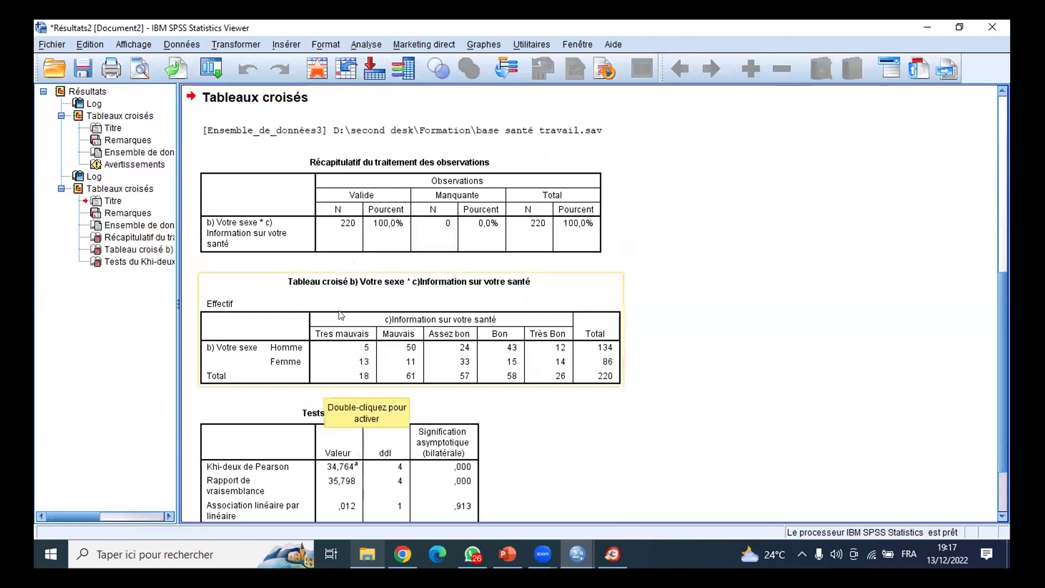
Step: Review the Sexe by Sante output, from the case processing summary down to the Tests du Khi-deux table
scroll(340, 310, "down", 2)
scroll(339, 304, "up", 5)
scroll(339, 305, "down", 3)
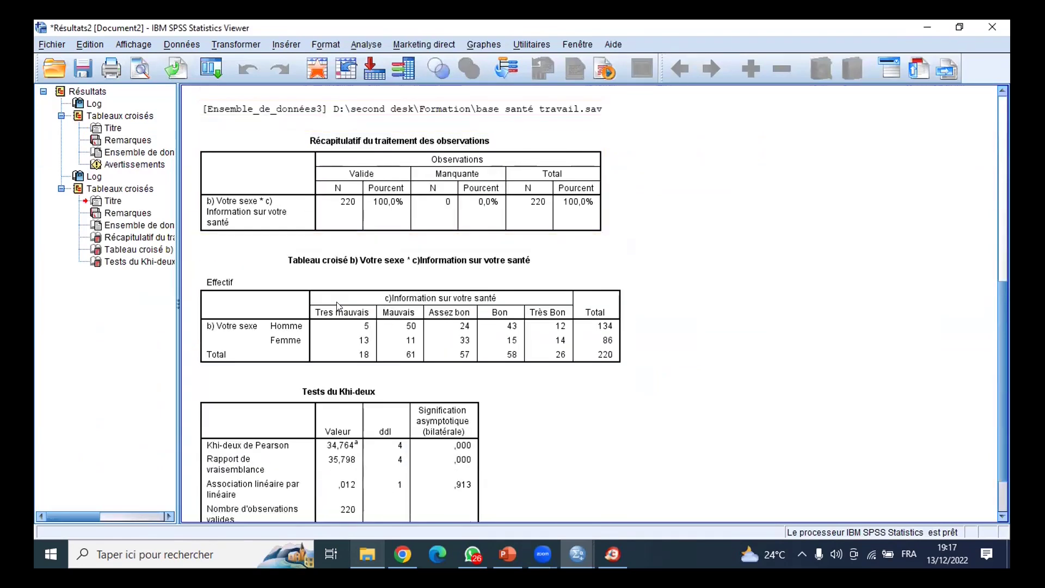
scroll(337, 307, "down", 3)
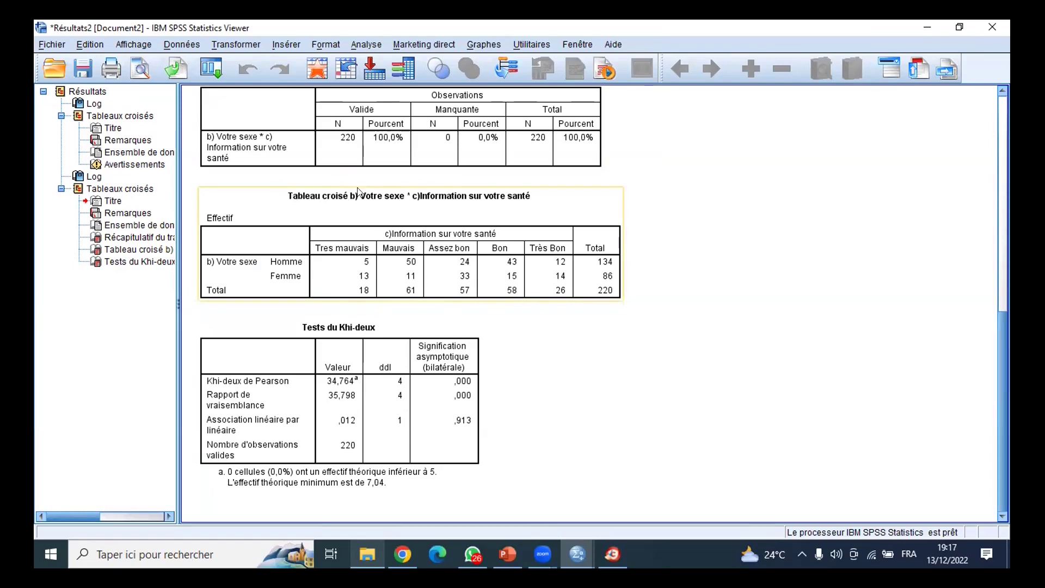
double_click(391, 221)
left_click(350, 108)
left_click(319, 277)
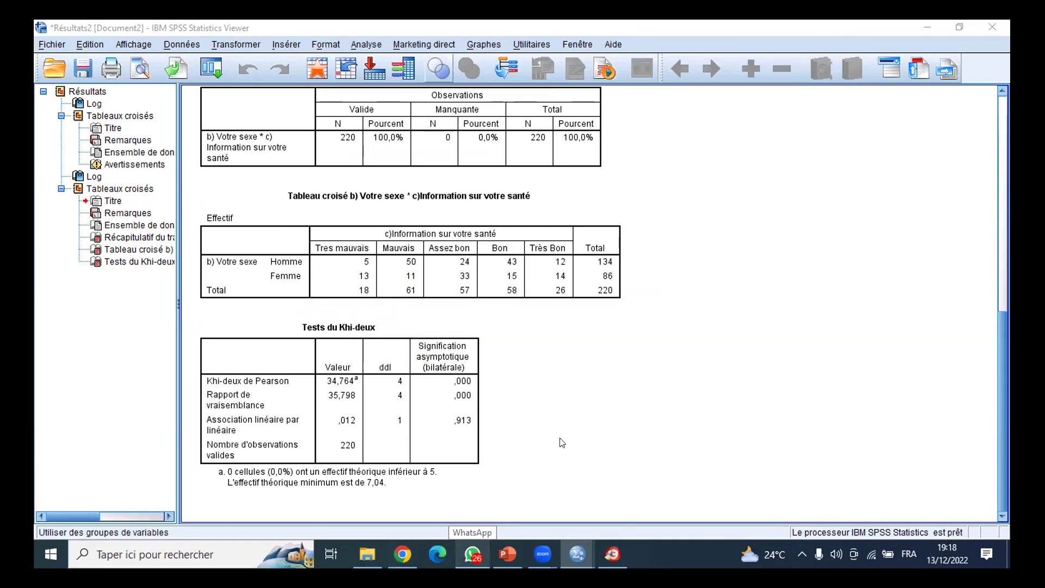
Step: Bring up the Zoom meeting controls and examine the health ratings of Homme and Femme in the crosstab
left_click(543, 554)
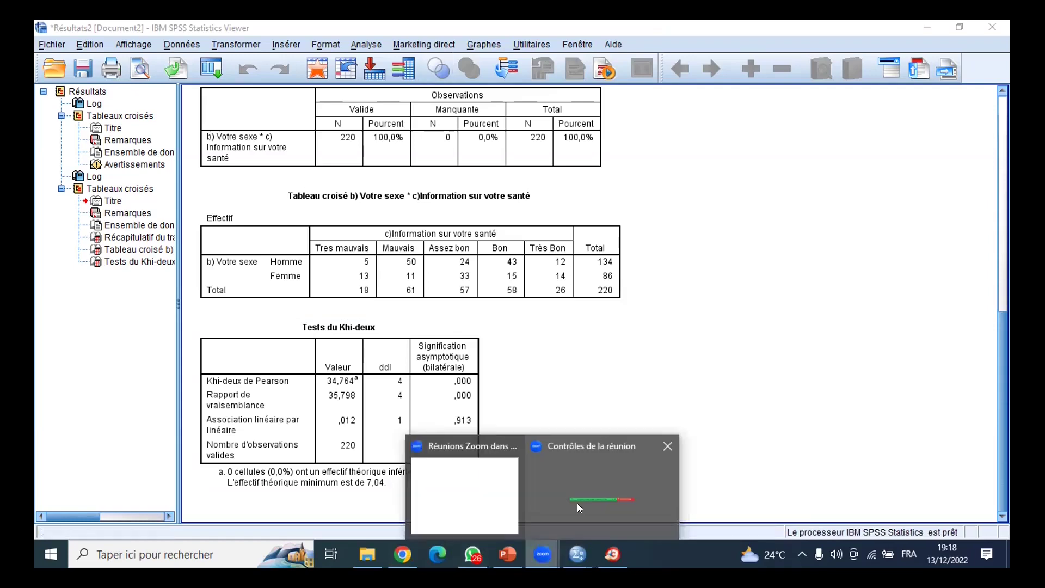
left_click(578, 503)
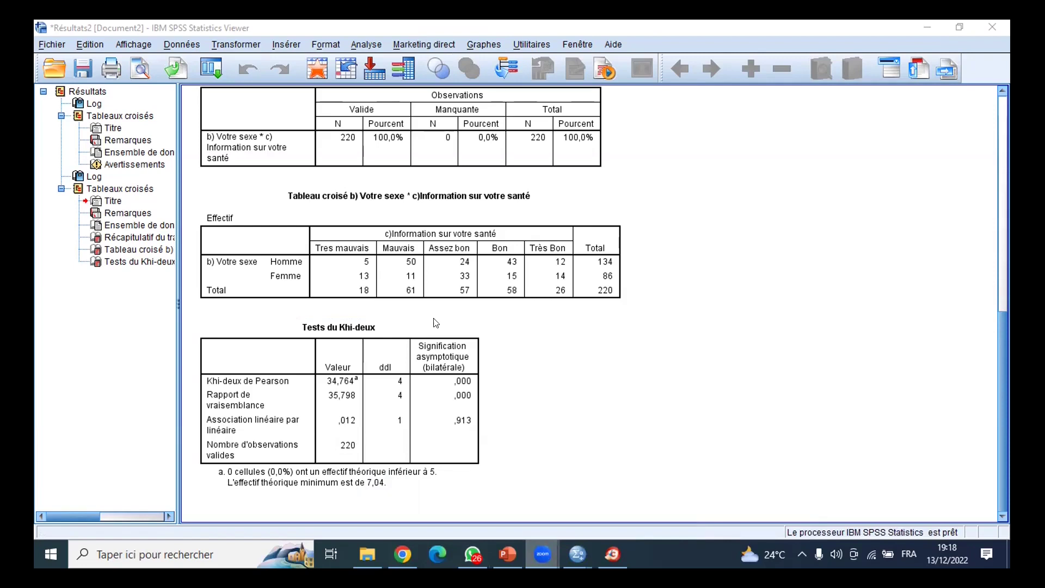
left_click(558, 448)
left_click(339, 370)
left_click(191, 348)
left_click(287, 282)
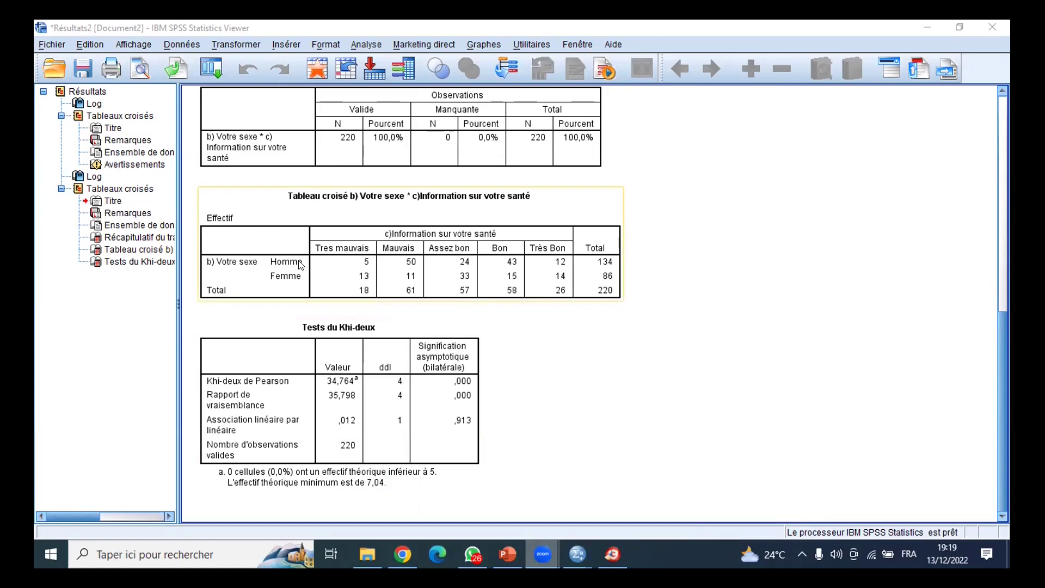
left_click(362, 327)
left_click(484, 520)
left_click(296, 442)
left_click(184, 325)
left_click(230, 328)
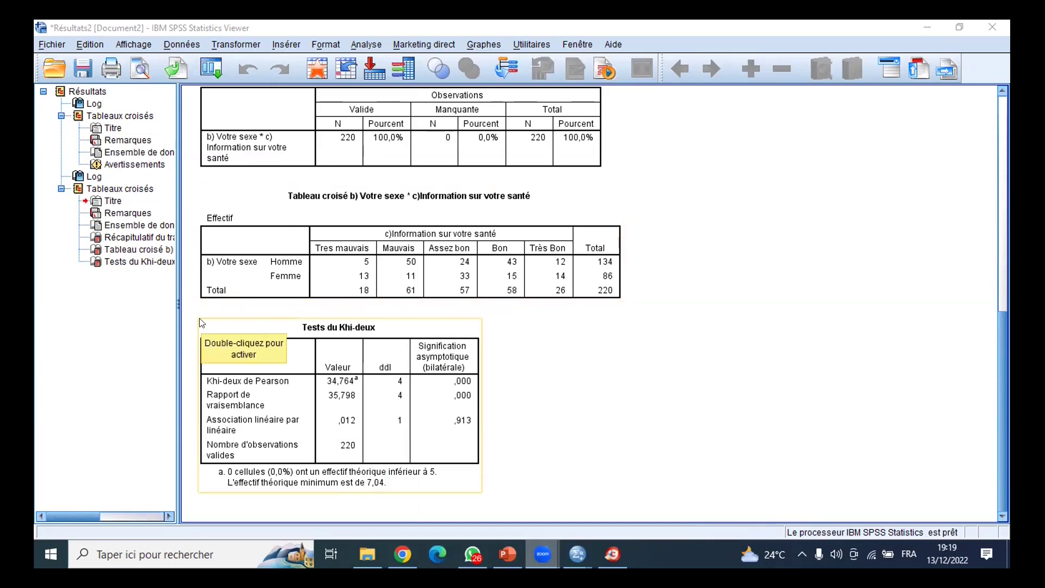
Step: Read the Khi-deux de Pearson value and its asymptotic significance in the Tests du Khi-deux table
left_click(545, 430)
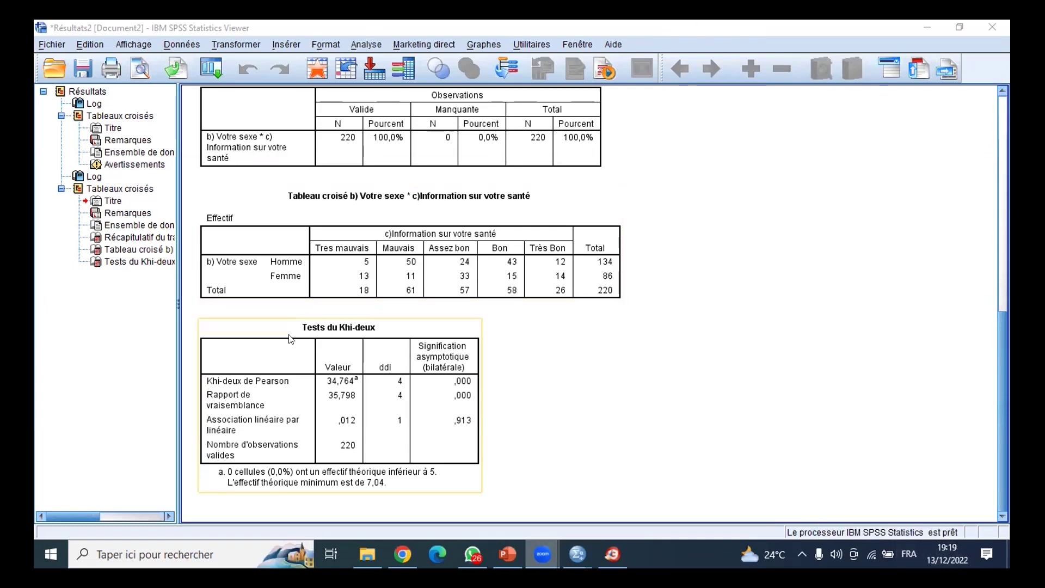
left_click(408, 431)
left_click(454, 370)
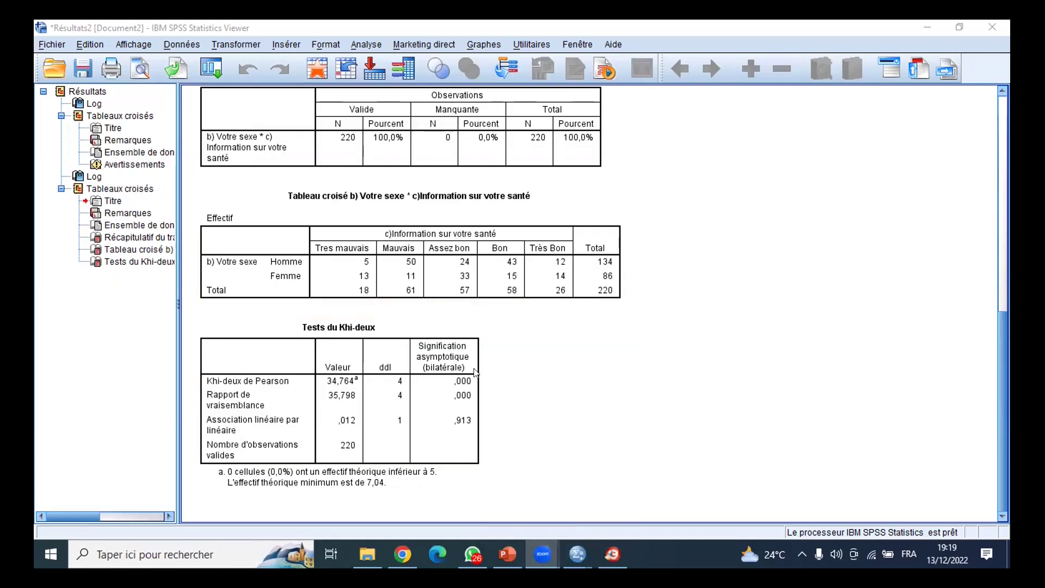
left_click(453, 377)
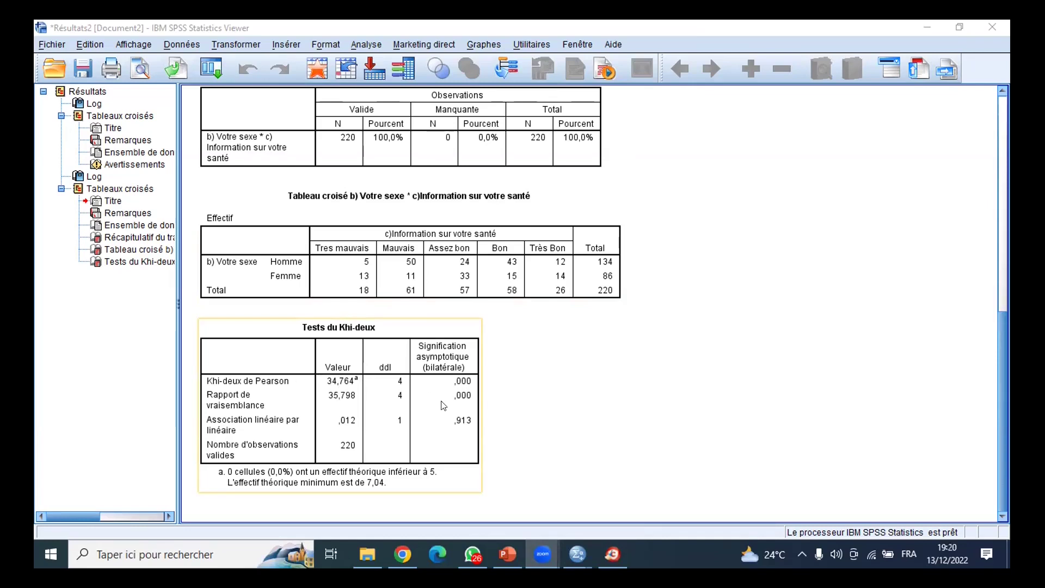
left_click(468, 381)
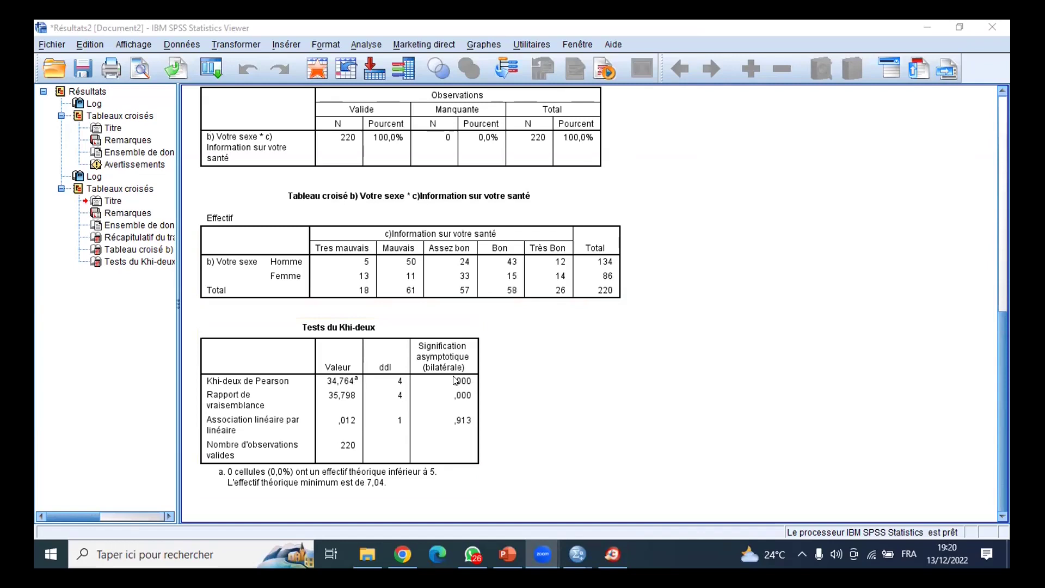
left_click(456, 381)
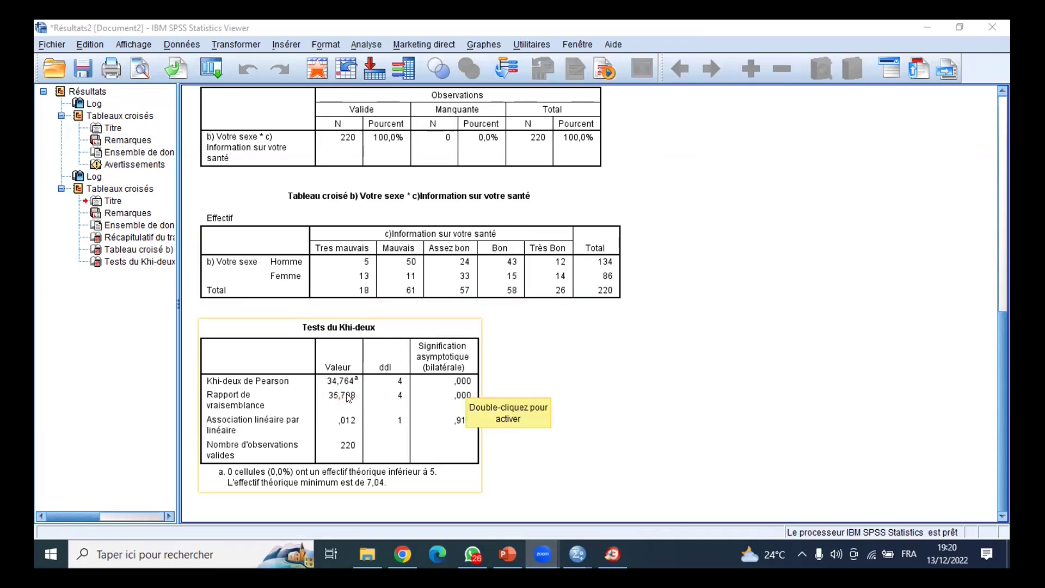
Step: Examine the Sexe by Sante crosstab counts together with the significance values and footnote of the Tests du Khi-deux table
scroll(322, 278, "up", 2)
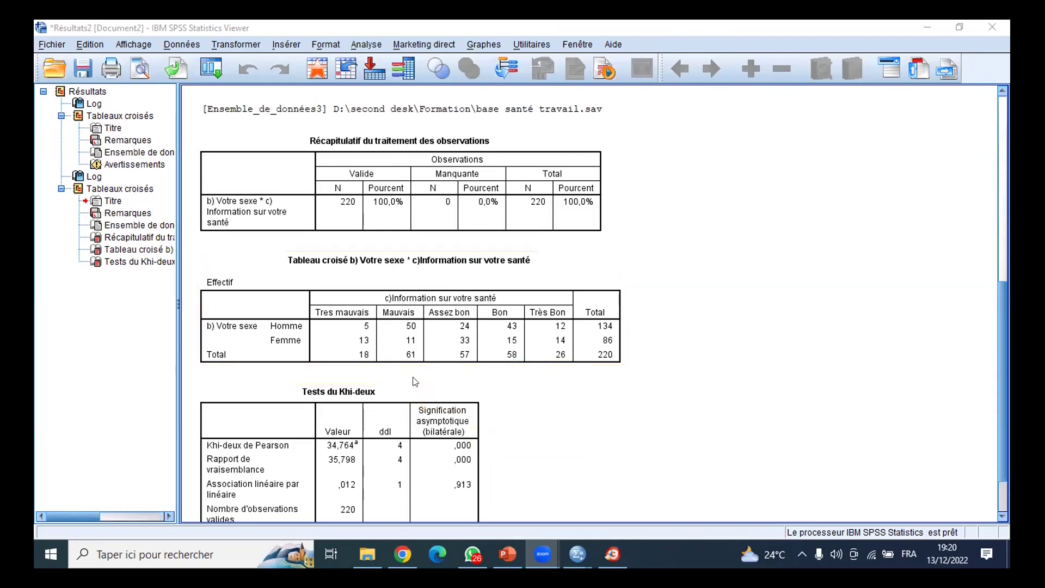
scroll(419, 404, "down", 3)
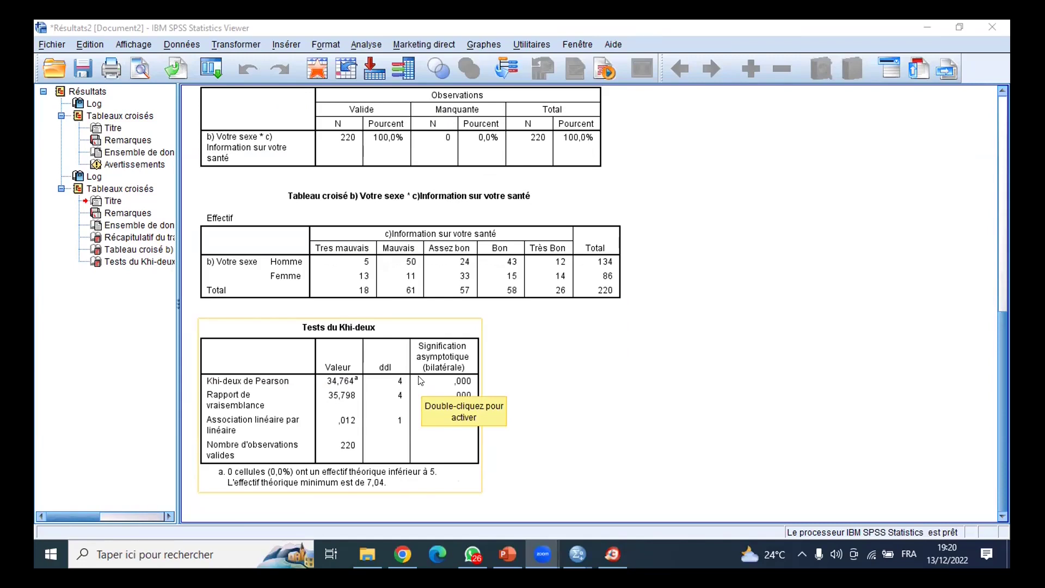
left_click(408, 313)
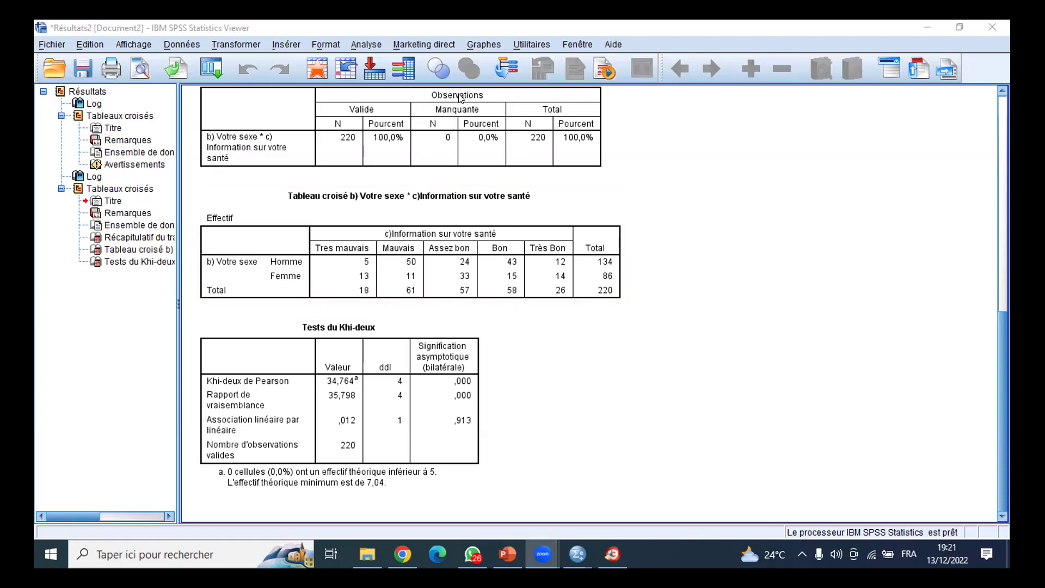
left_click(460, 97)
left_click(472, 474)
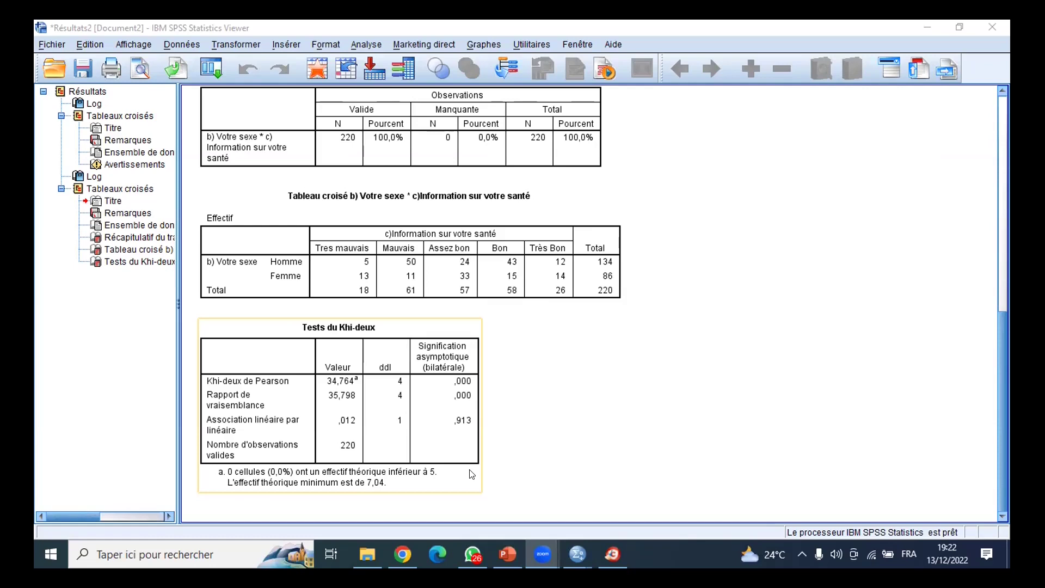
double_click(471, 474)
left_click(519, 163)
left_click(354, 256)
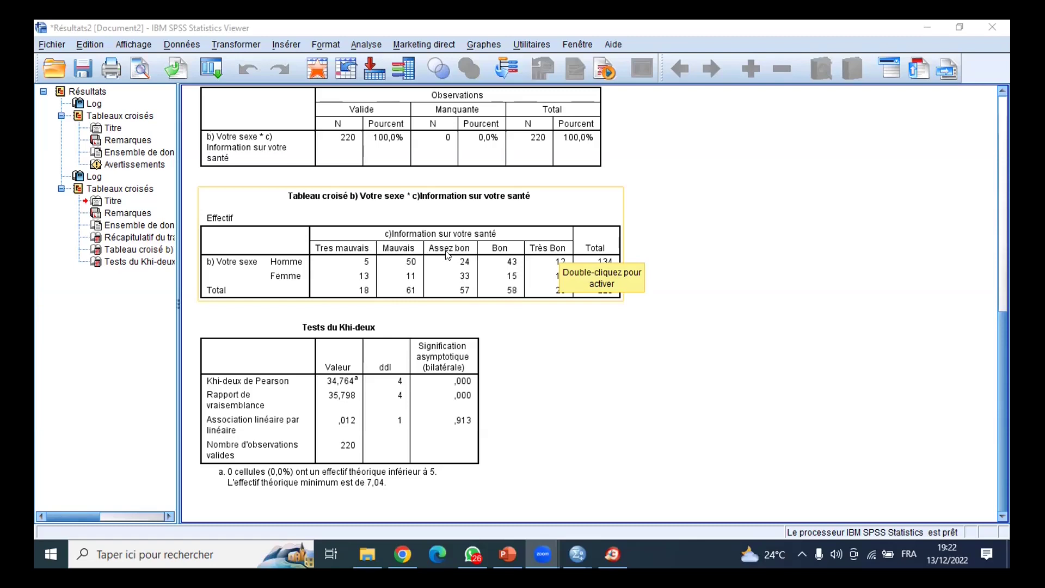
left_click(507, 251)
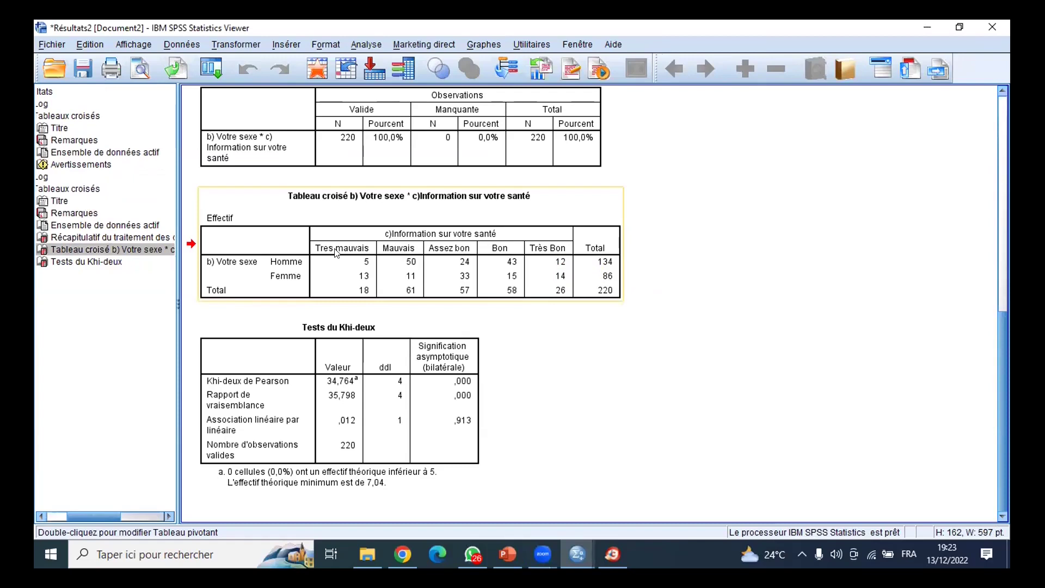
left_click(361, 351)
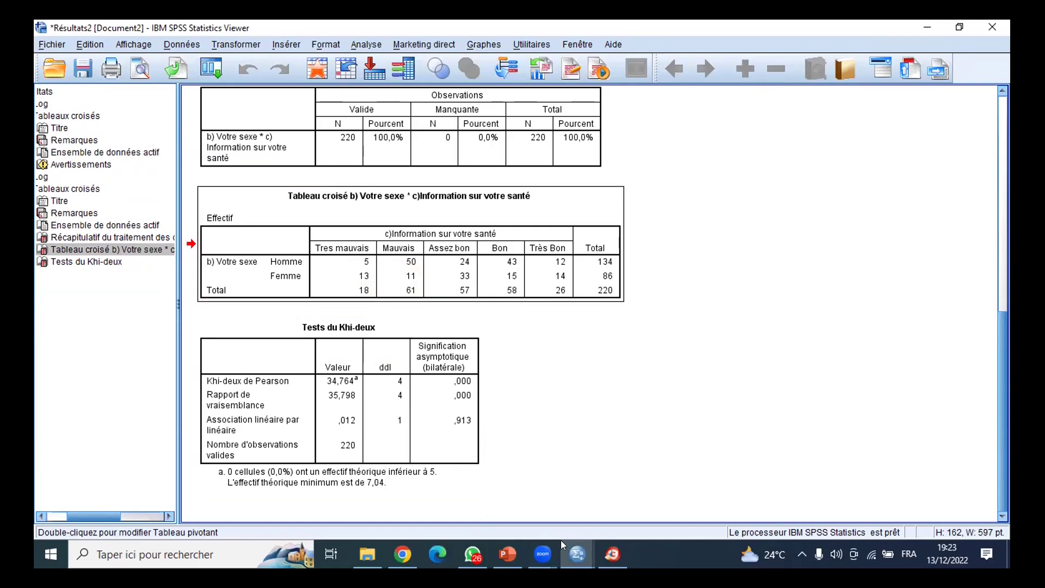
Step: Switch to the base santé travail.sav data editor and review the value labels of the Sante variable
left_click(576, 552)
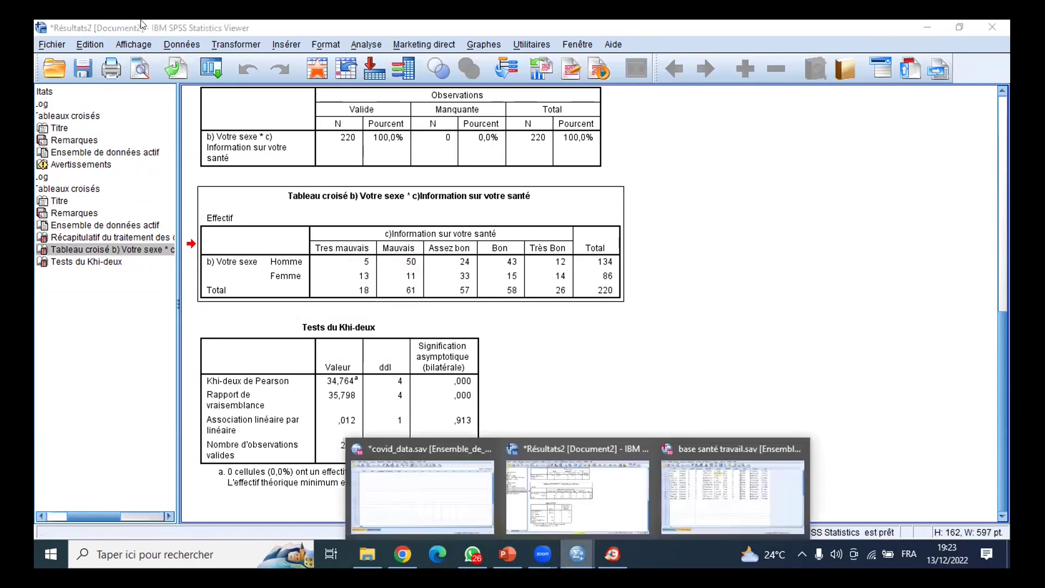
left_click(732, 495)
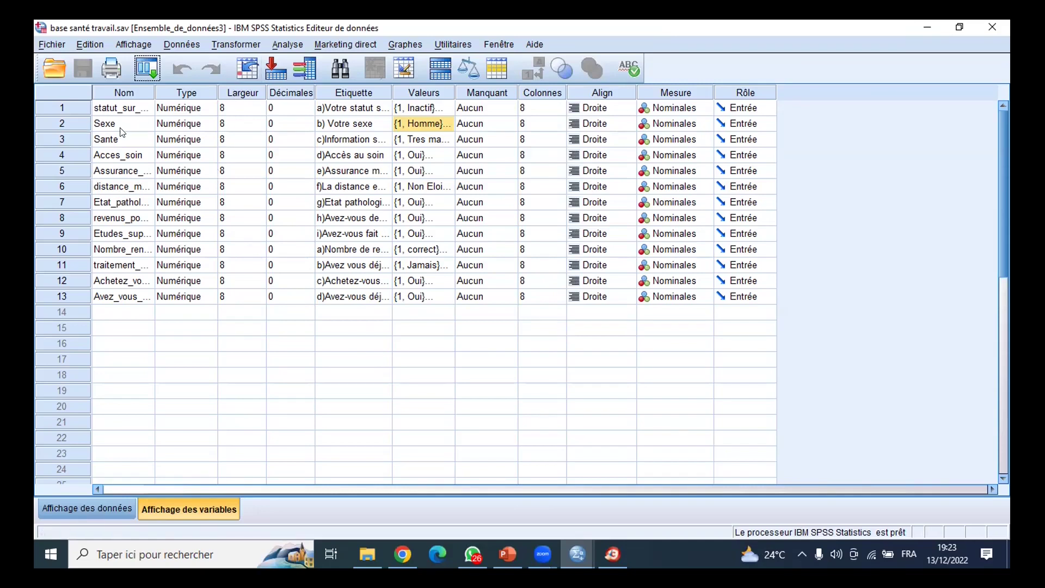
left_click(449, 140)
left_click(448, 139)
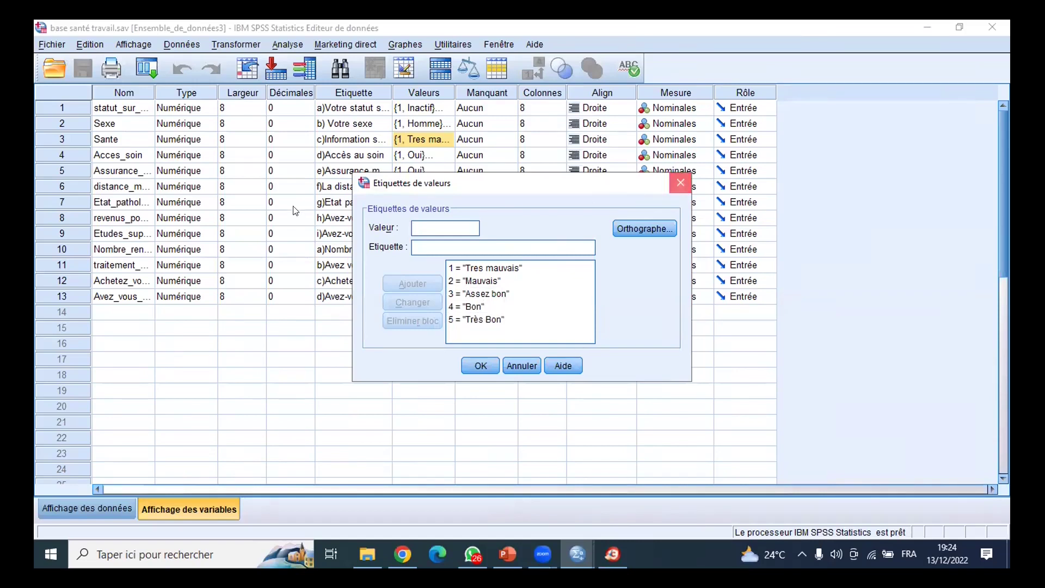
left_click(679, 184)
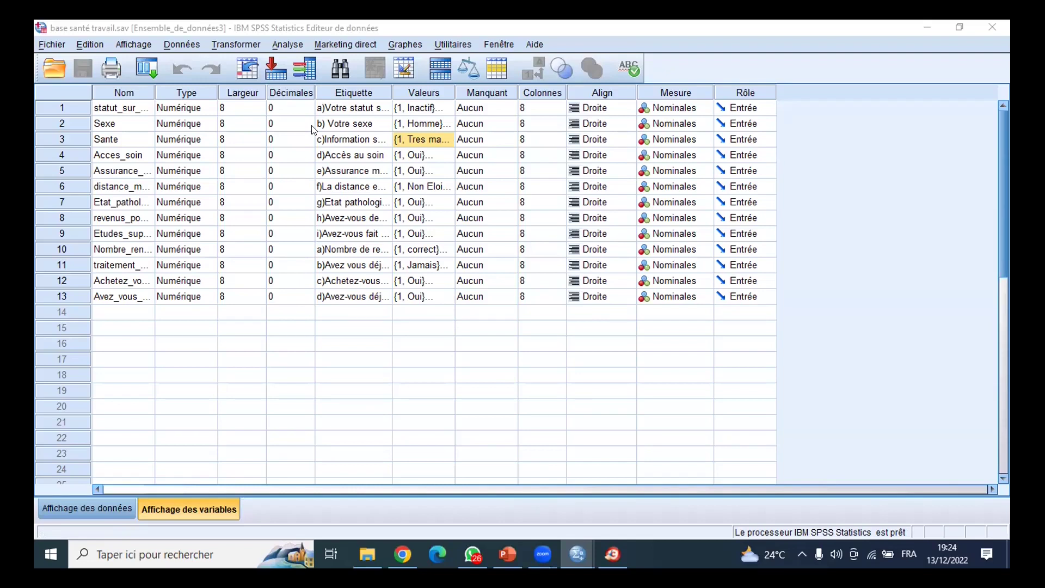
key("alt+t")
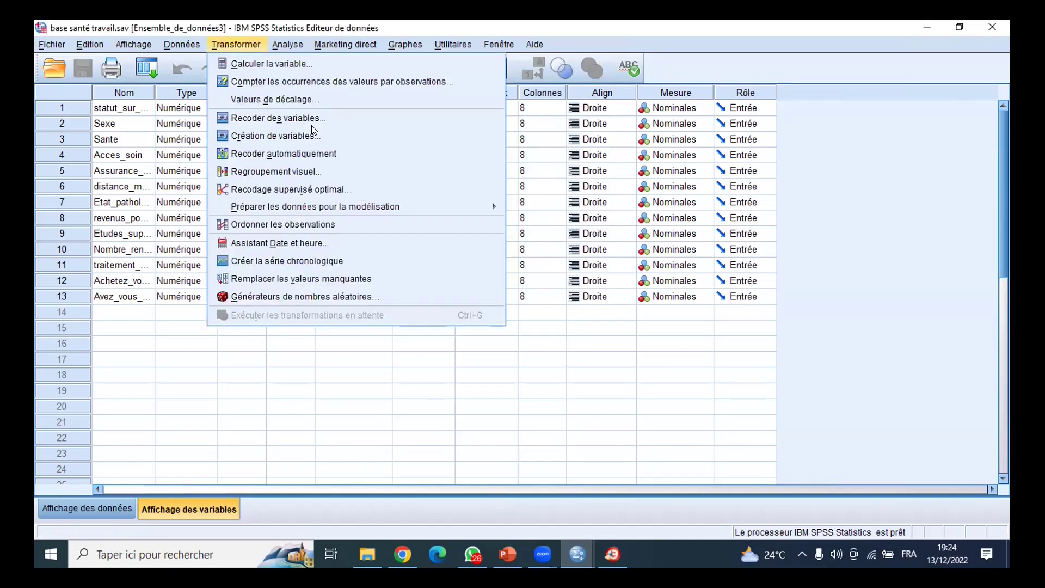
key("Down")
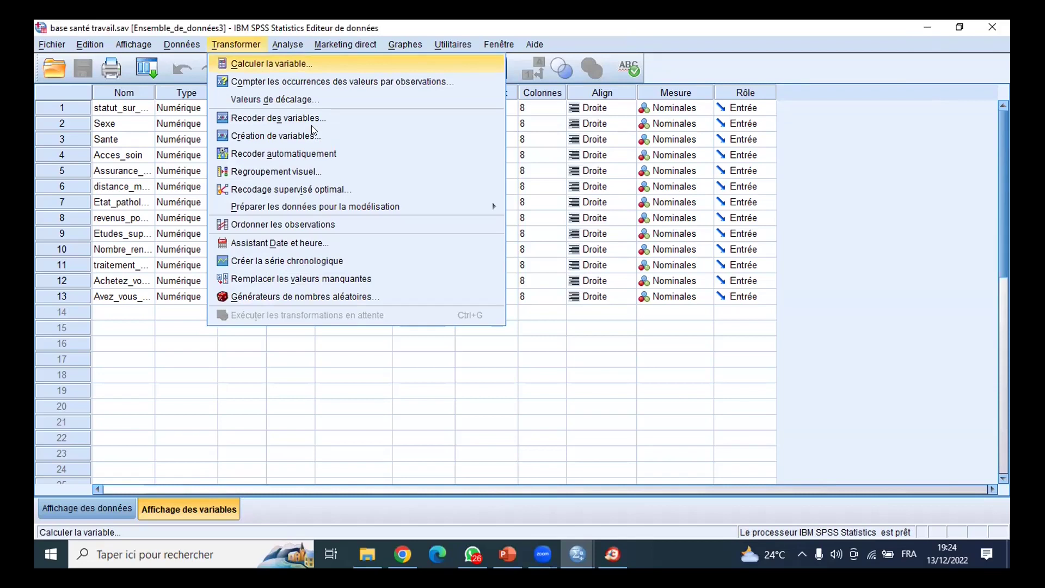
key("Return")
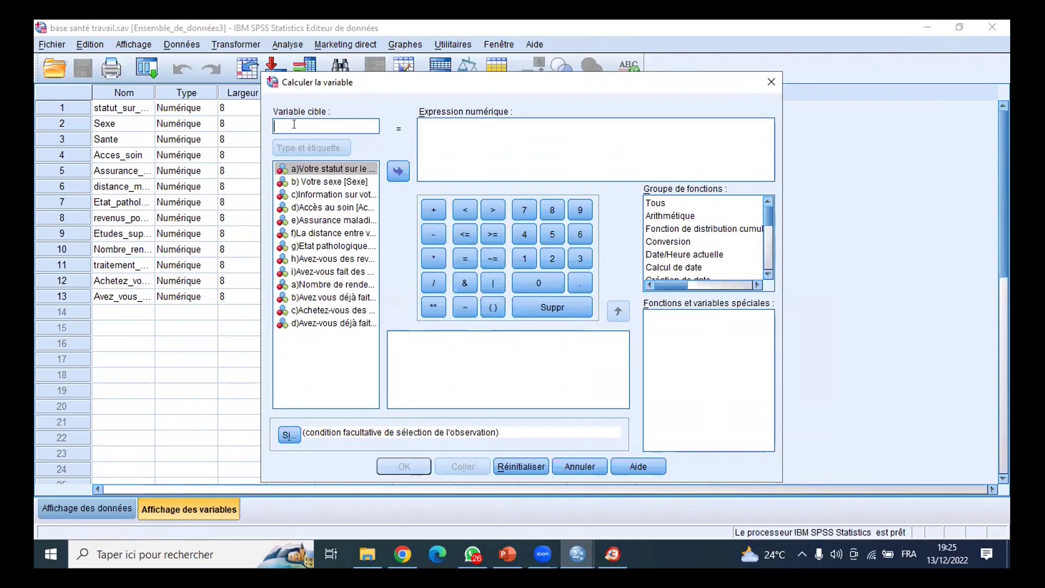
type("Eta")
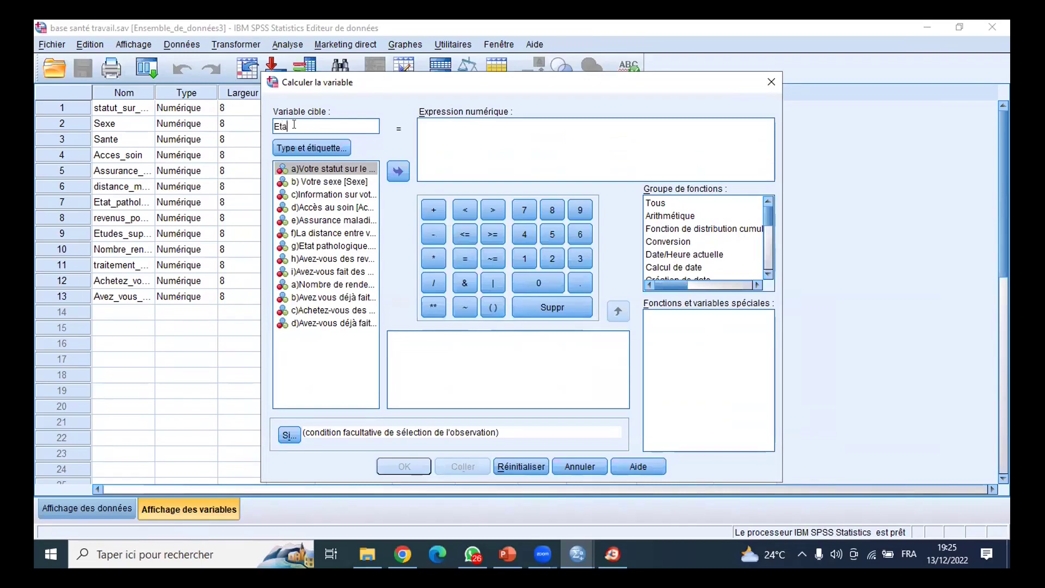
type("t_santé")
key("BackSpace")
type("e")
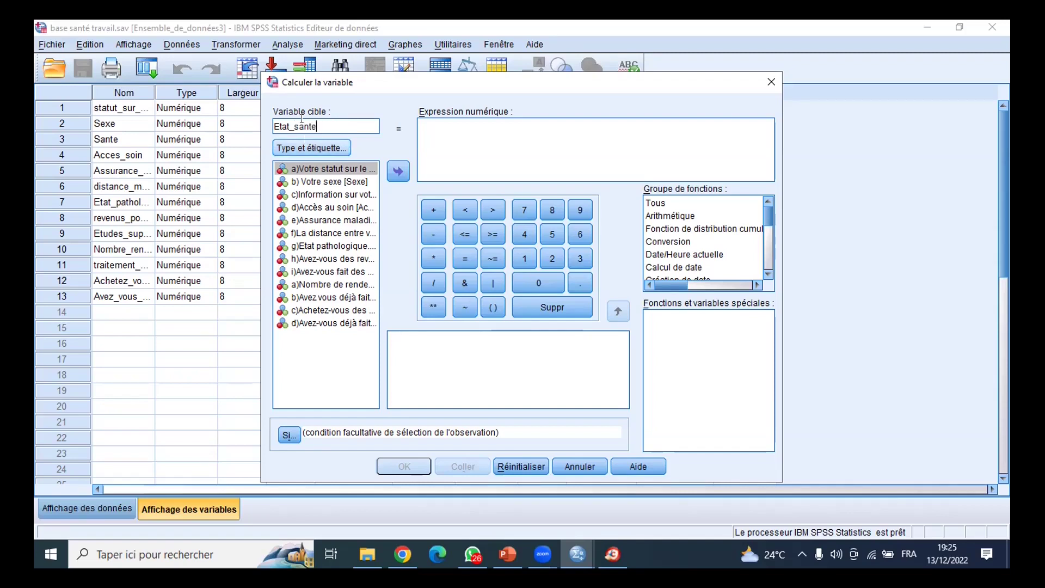
left_click(433, 128)
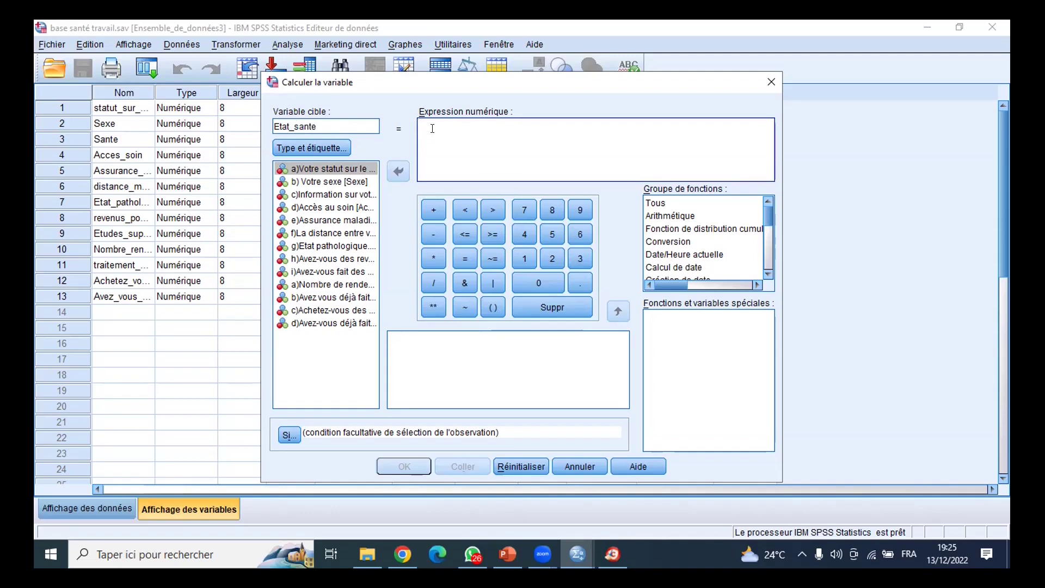
type("1")
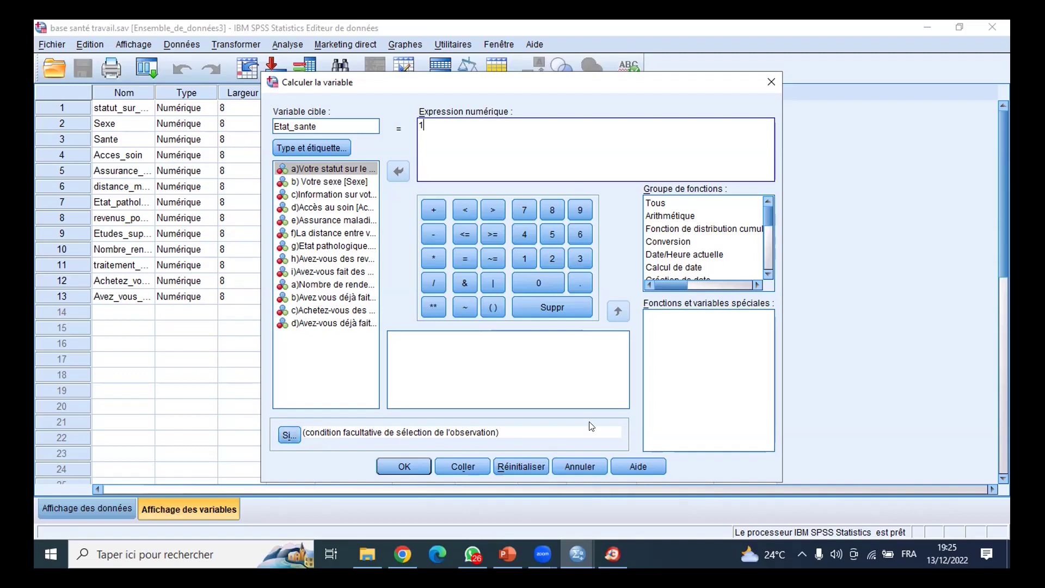
left_click(288, 435)
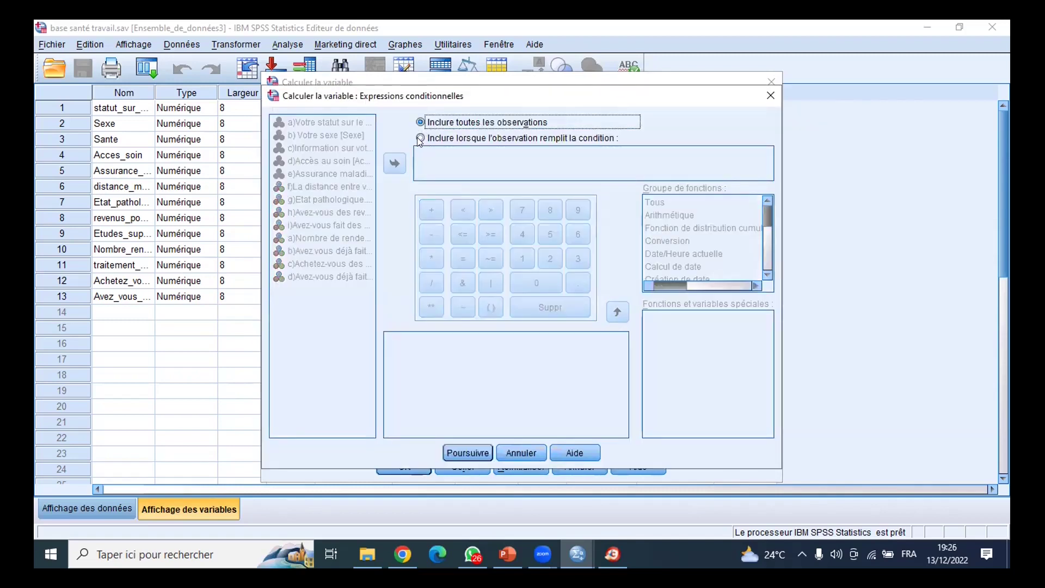
left_click(420, 139)
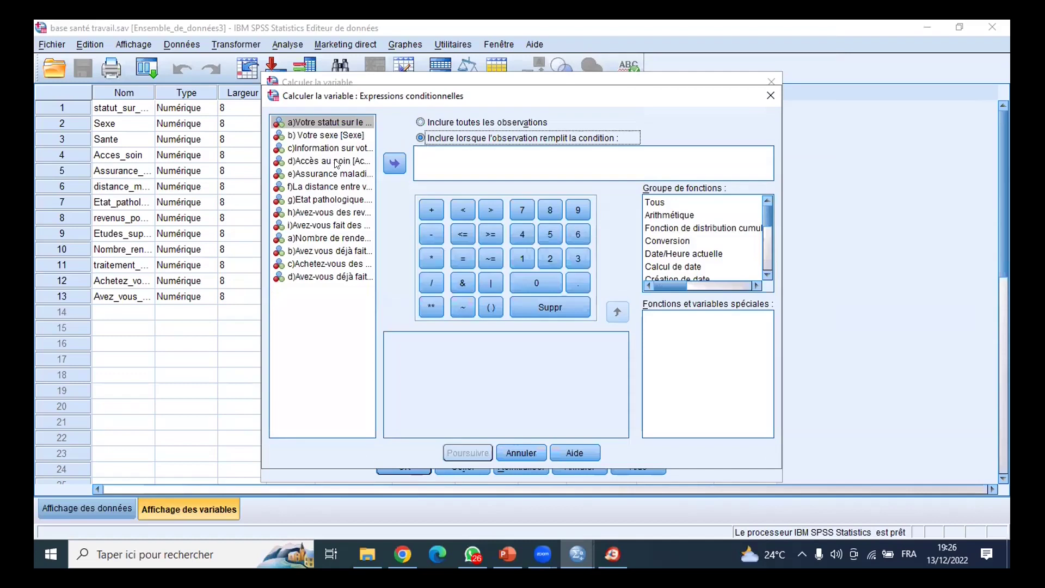
left_click(306, 149)
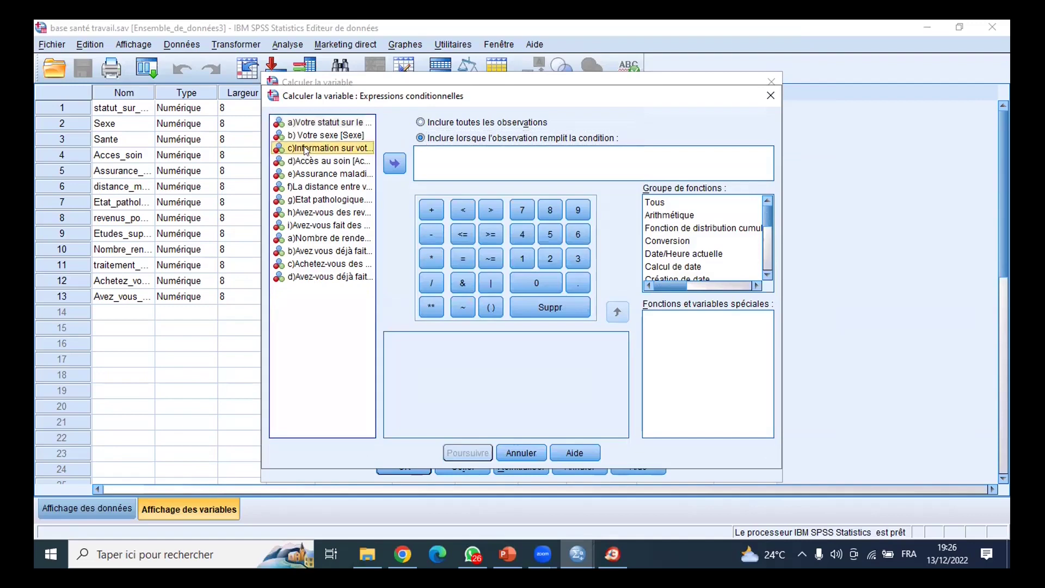
left_click(392, 165)
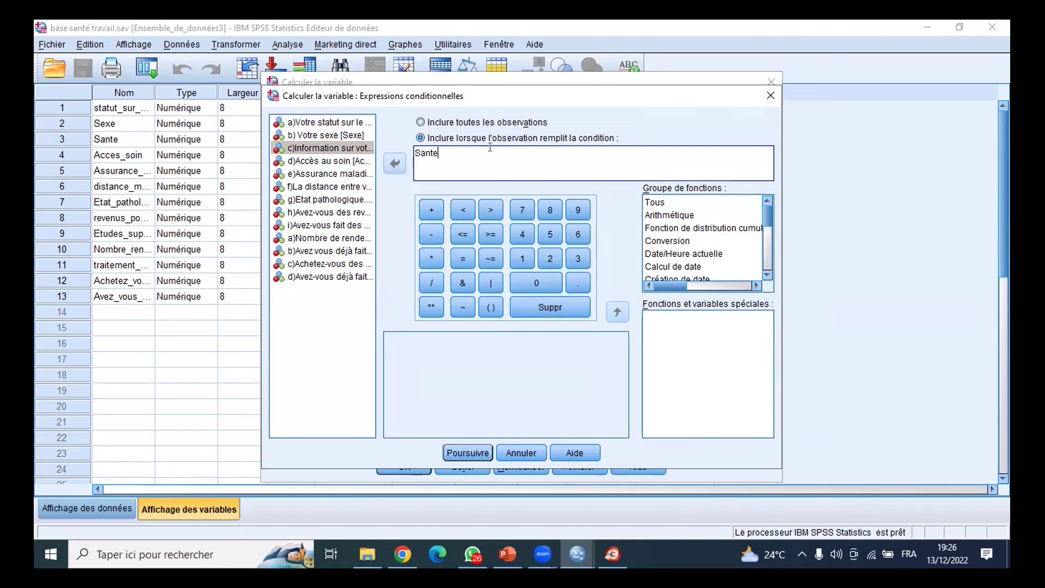
type("=")
left_click(767, 96)
key("Escape")
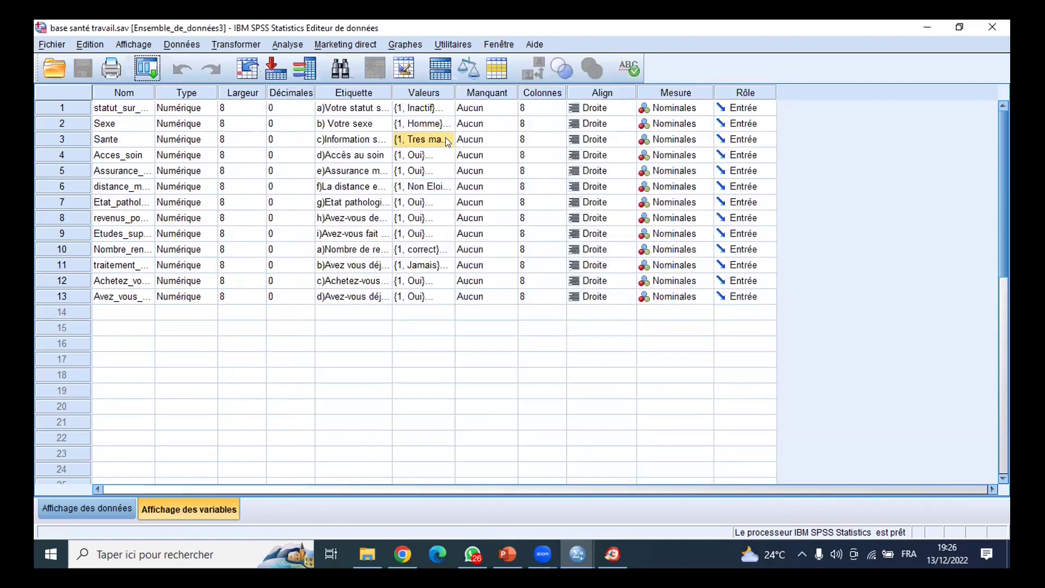
Step: Check which numeric codes stand for the bad and good health ratings in the Sante value labels
left_click(445, 139)
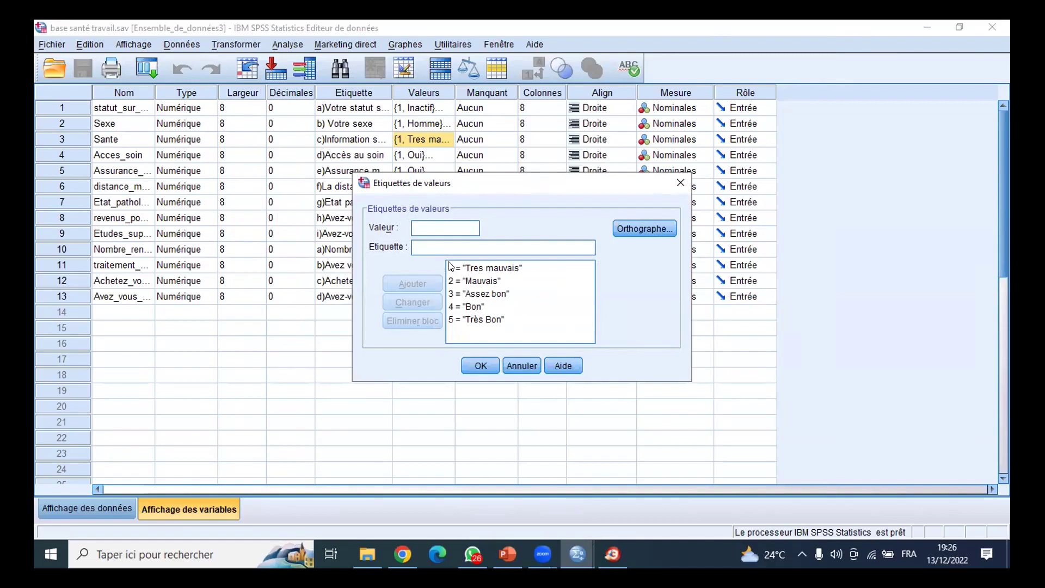
left_click(495, 268)
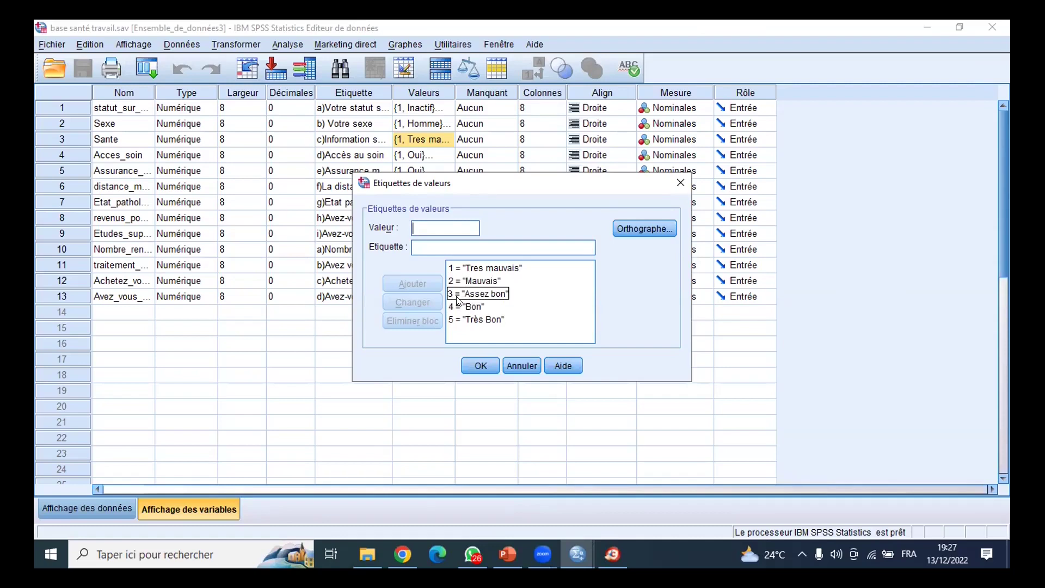
left_click(681, 182)
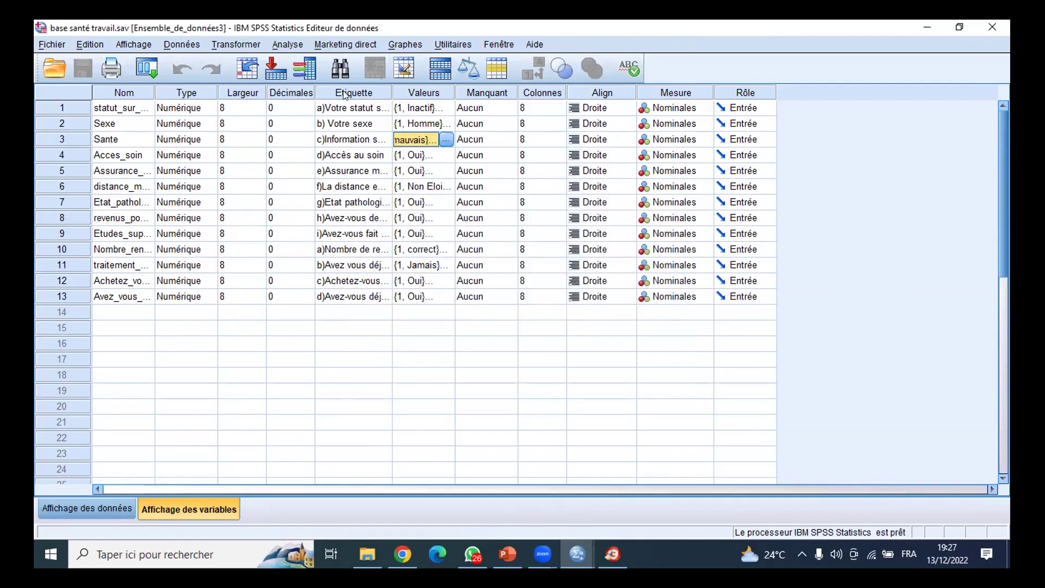
Step: Start computing a new variable with Etat_sante as the target and 1 as its numeric expression
key("alt+t")
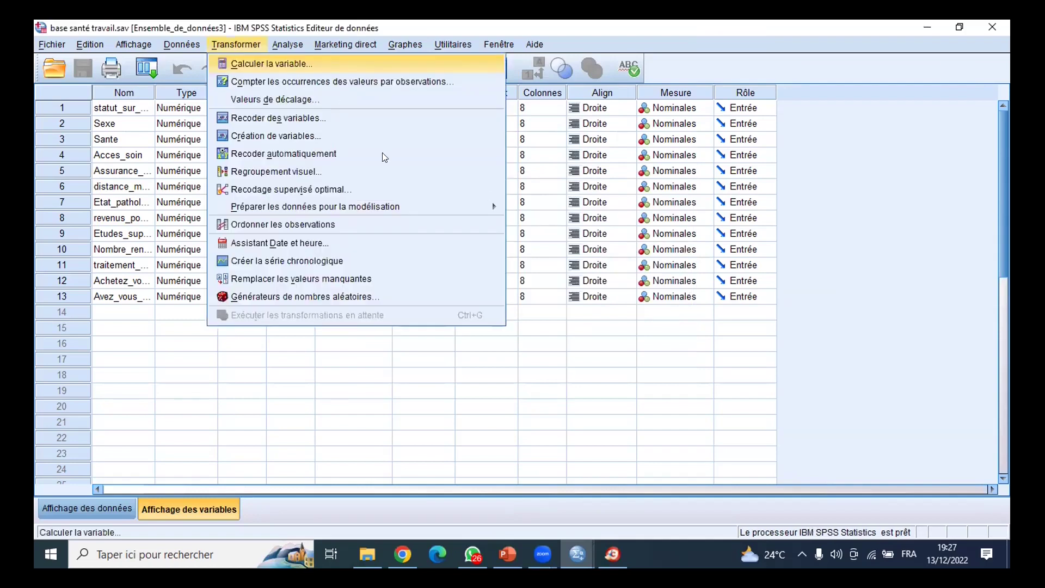
key("Return")
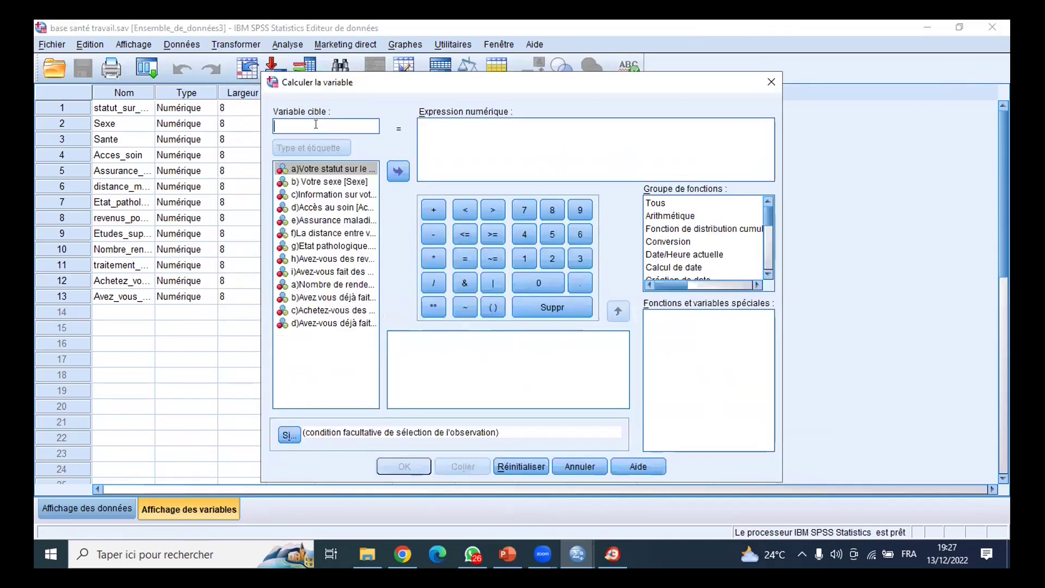
type("e")
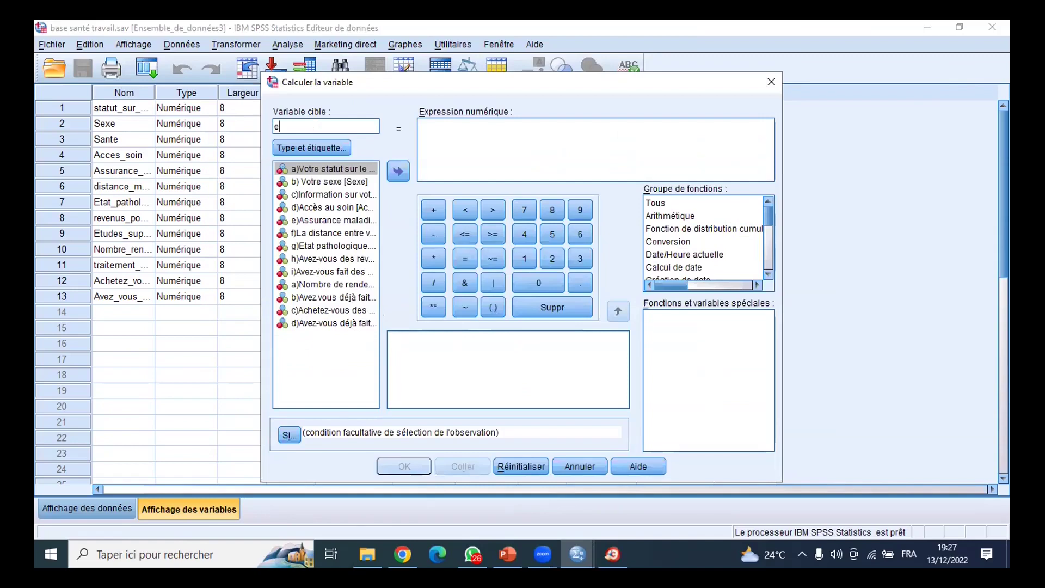
key("BackSpace")
type("Etat_santé")
key("BackSpace")
type("e")
left_click(521, 147)
type("1")
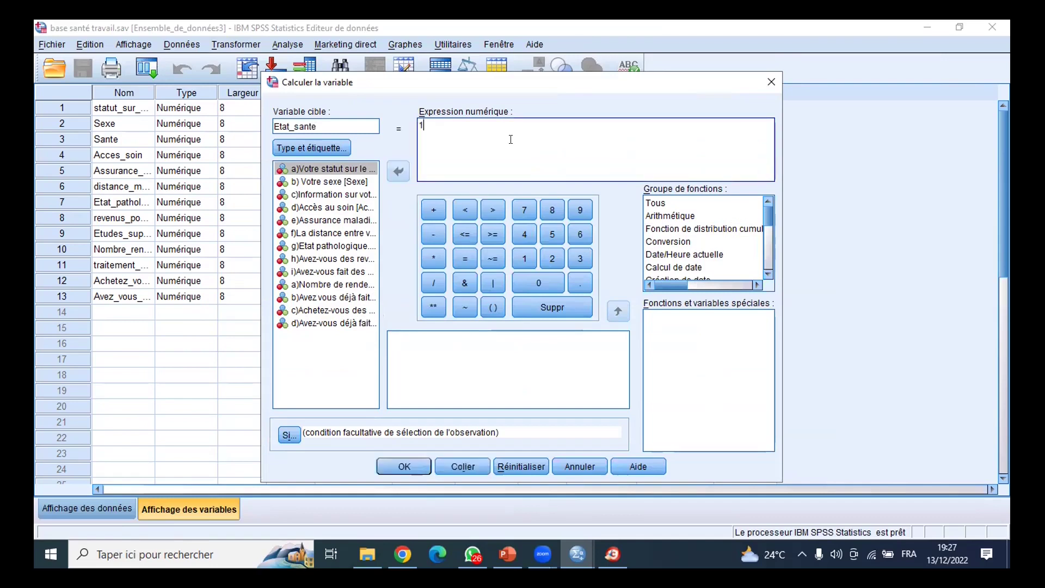
Step: Restrict the Etat_sante computation to cases that meet the condition Sante=1 or Sante=2
left_click(289, 433)
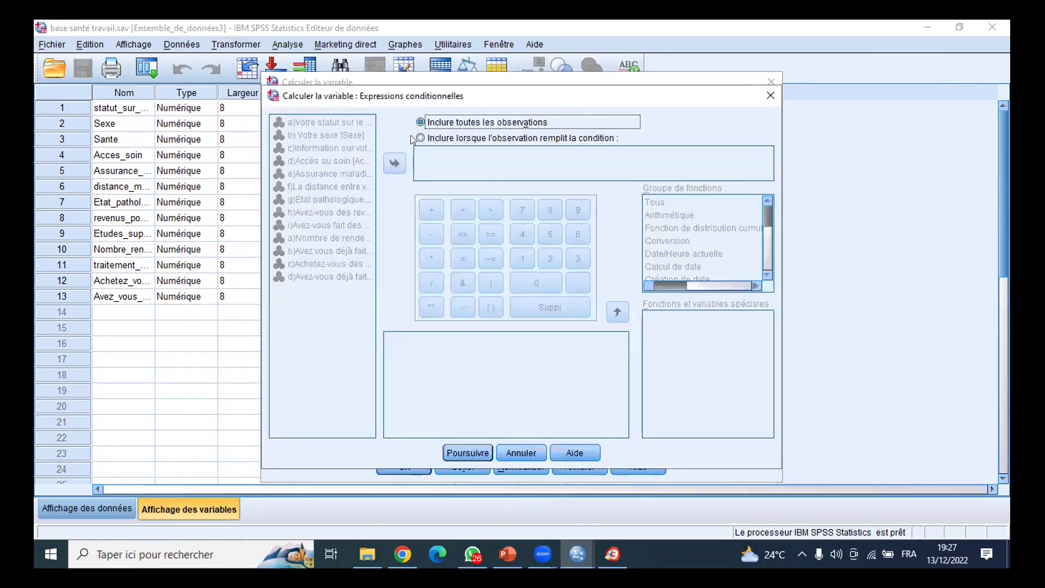
left_click(420, 138)
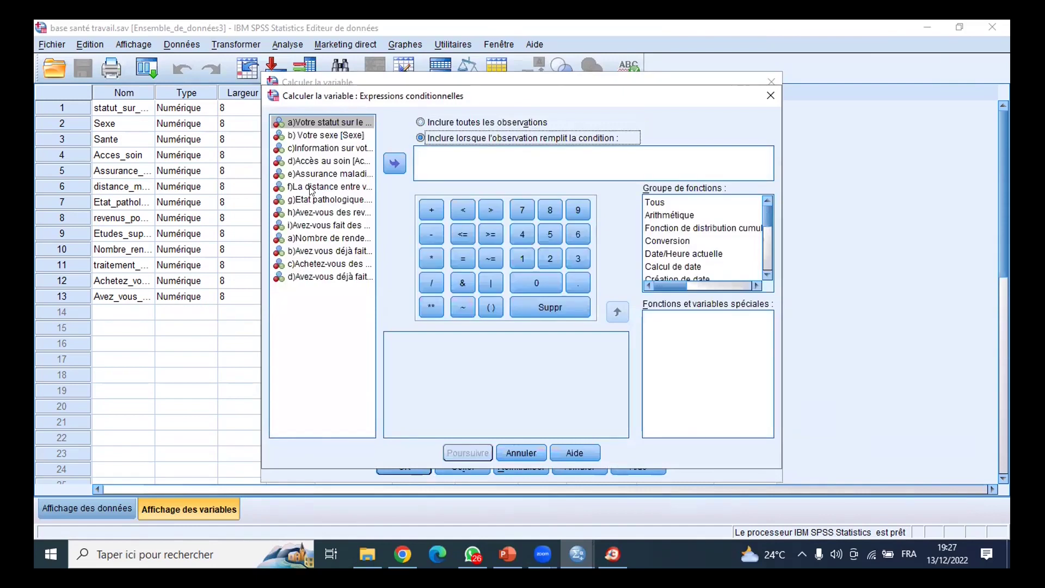
left_click(313, 152)
left_click(394, 163)
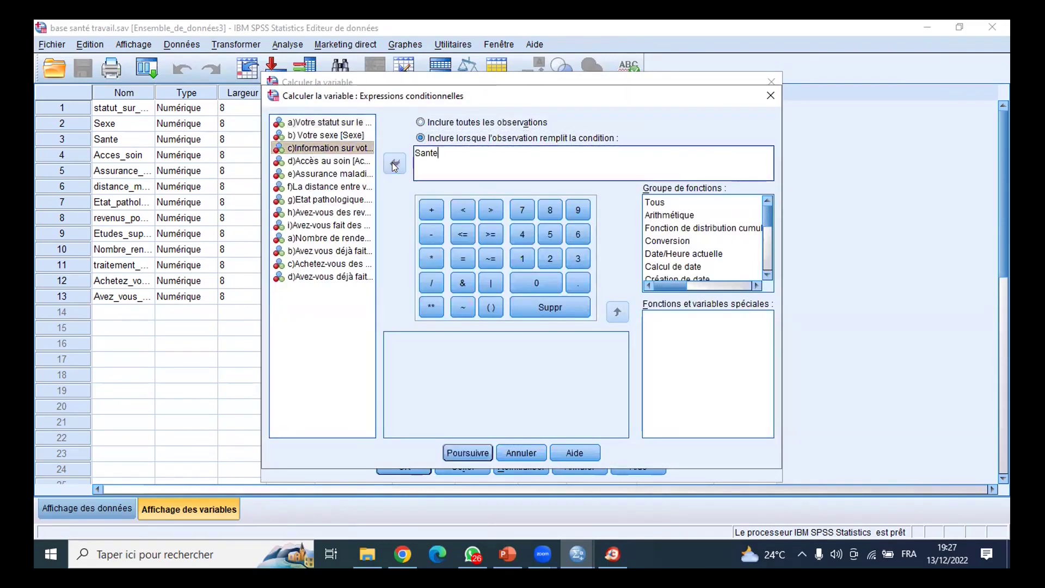
type("=1")
type("or")
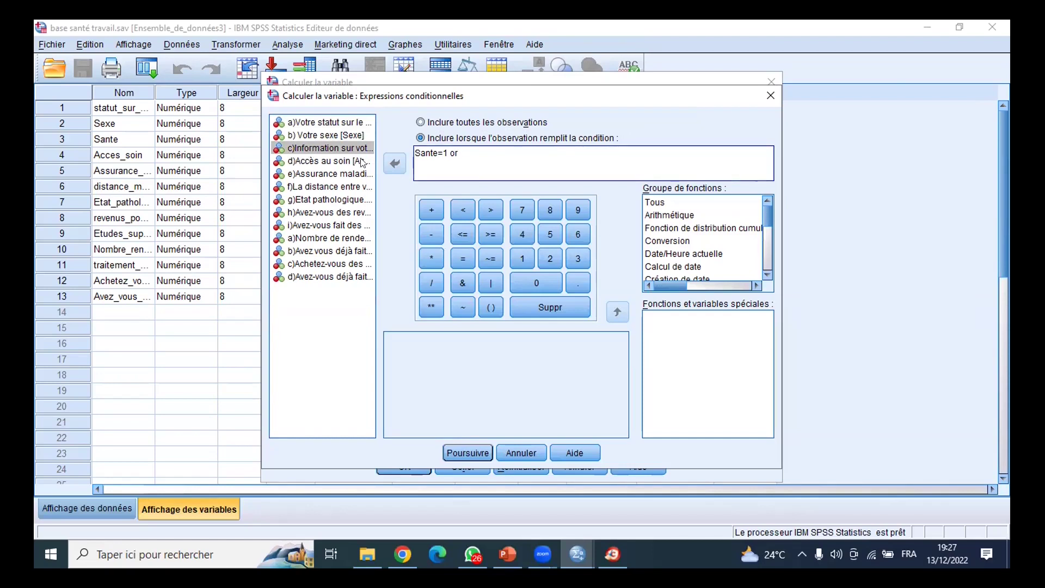
left_click(390, 165)
type("=2")
left_click(464, 455)
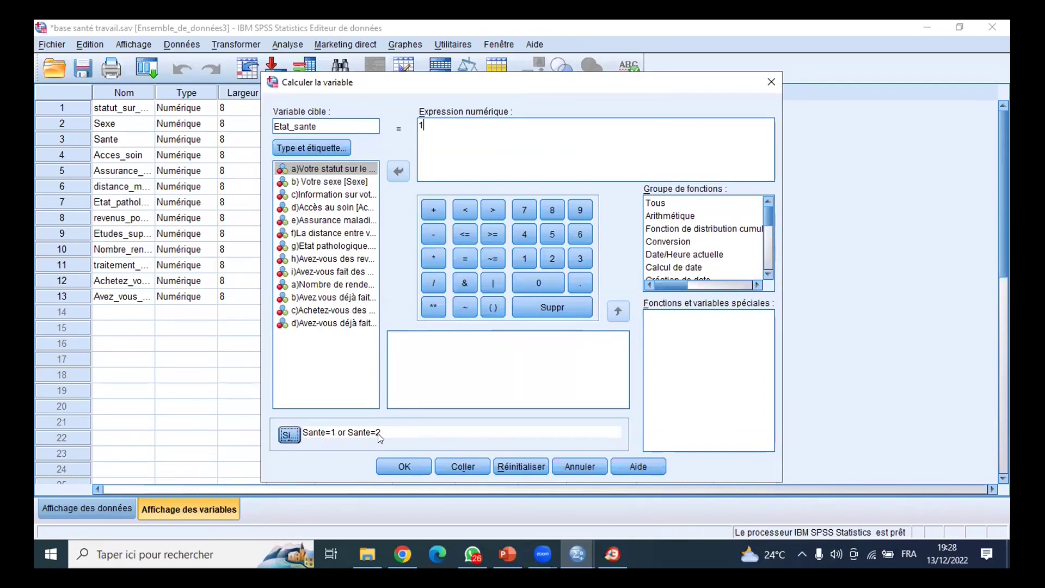
Step: Run the Etat_sante computation for code 1, and start a second one for the same target with numeric expression 2
left_click(404, 466)
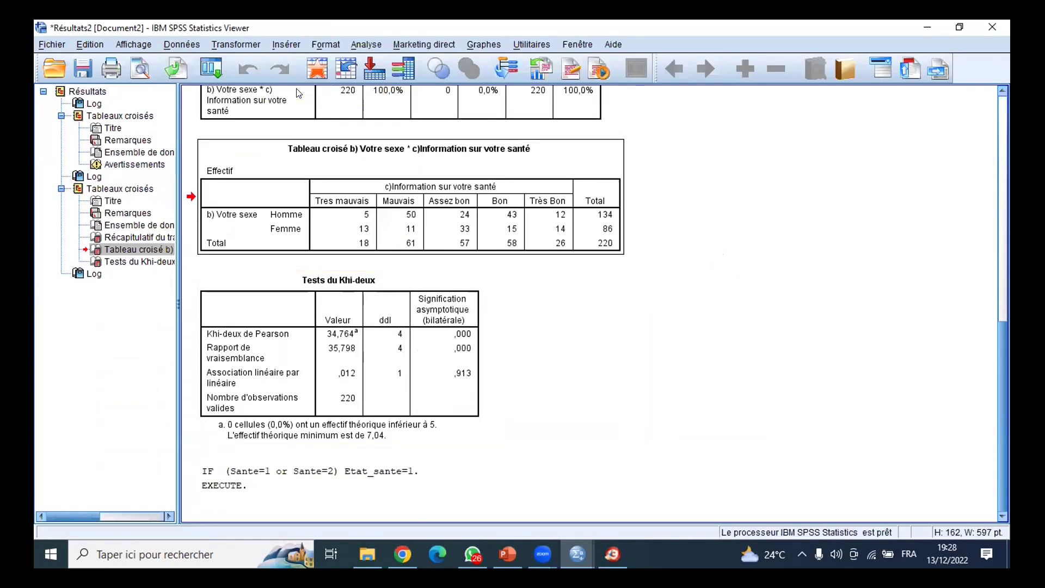
key("alt+t")
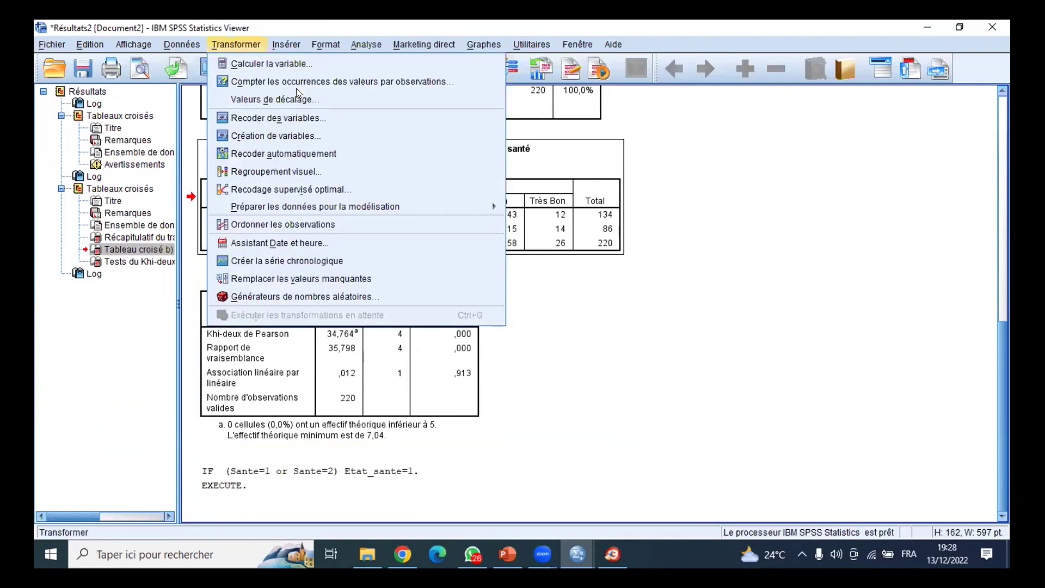
key("Down")
key("Return")
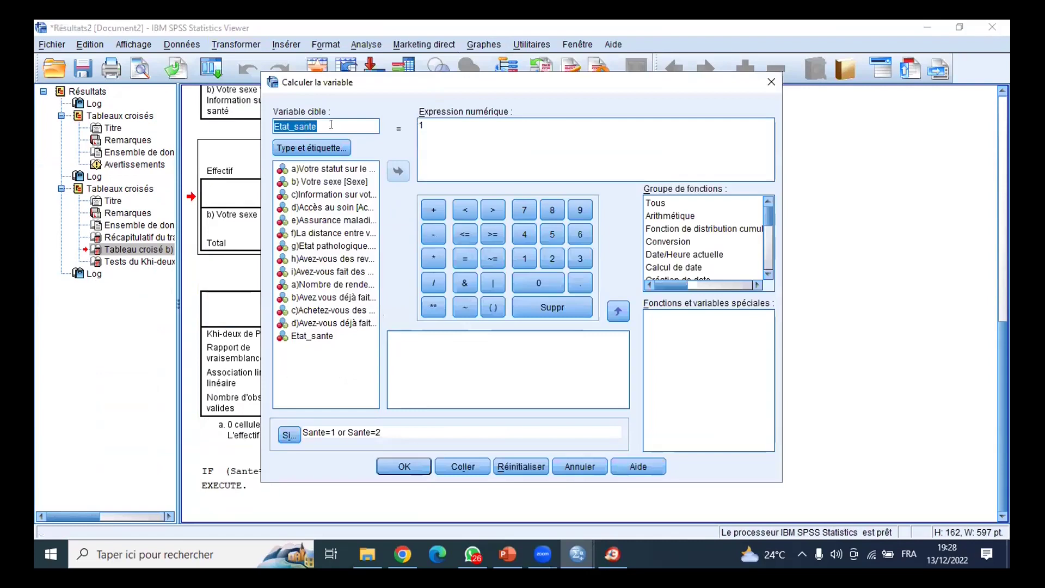
left_click(428, 120)
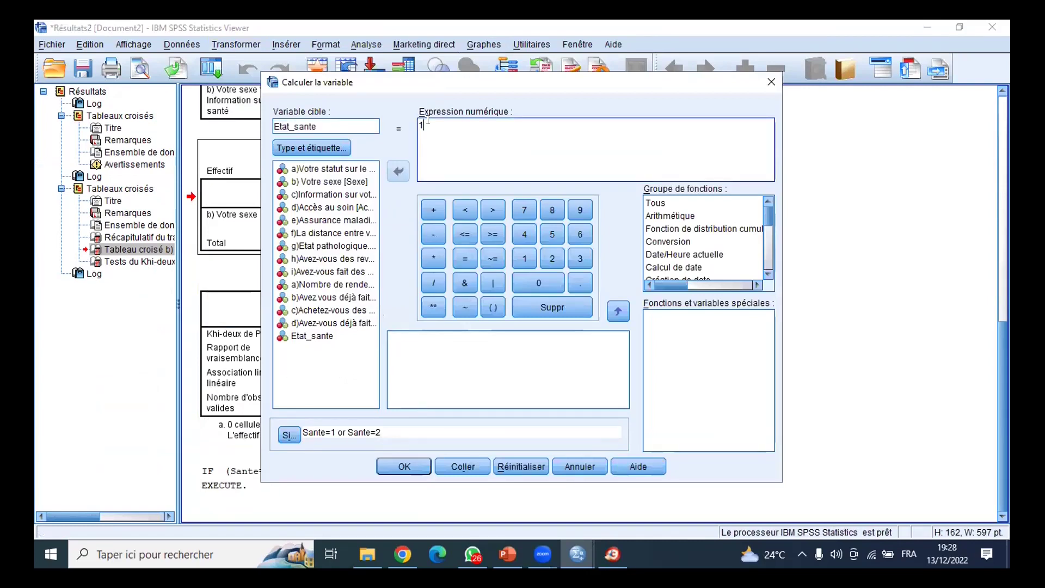
key("BackSpace")
type("2")
Step: Restrict the computation to cases meeting Sante=3 or Sante=4 or Sante=5, and apply it to the existing Etat_sante variable
left_click(288, 433)
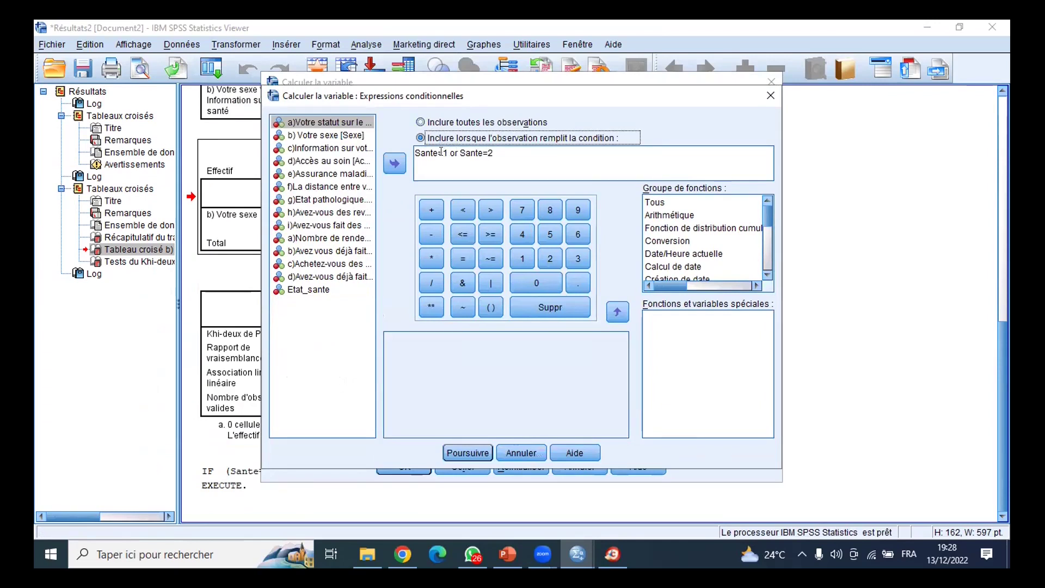
left_click(441, 153)
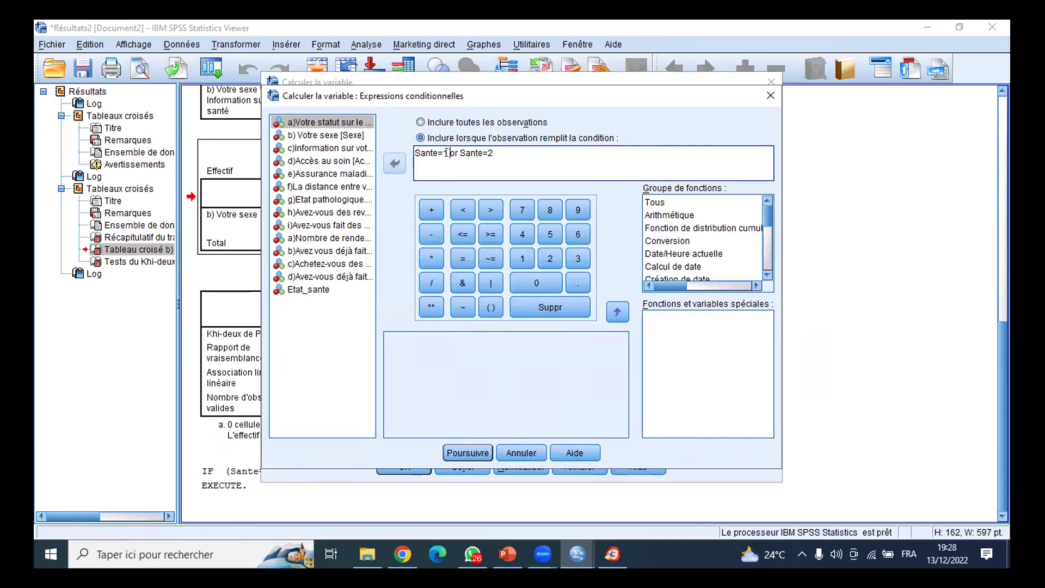
key("BackSpace")
type("3")
left_click(499, 147)
key("BackSpace")
type("4 or")
left_click(302, 151)
left_click(402, 170)
type("=")
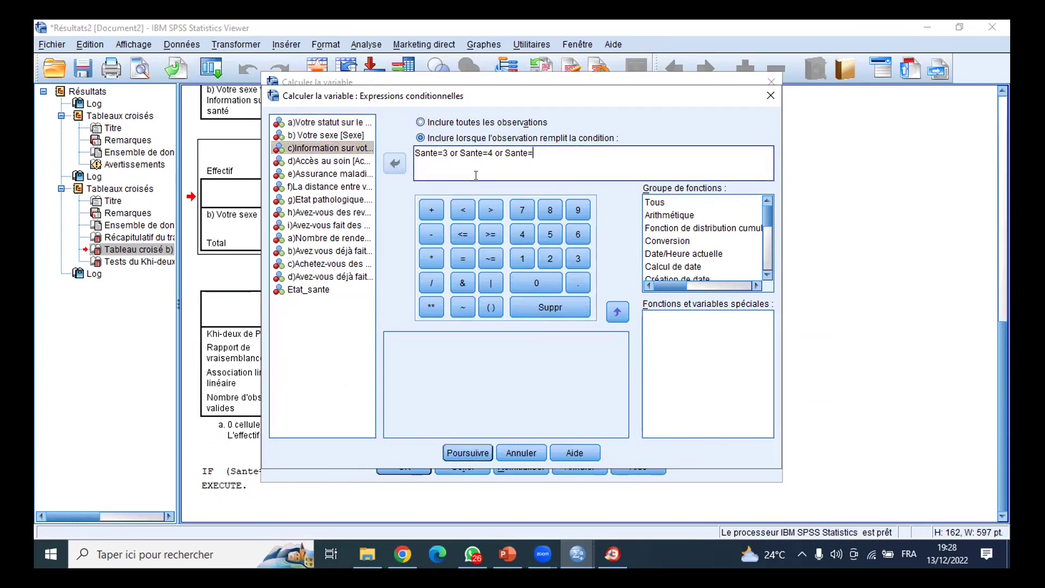
type("5")
left_click(468, 453)
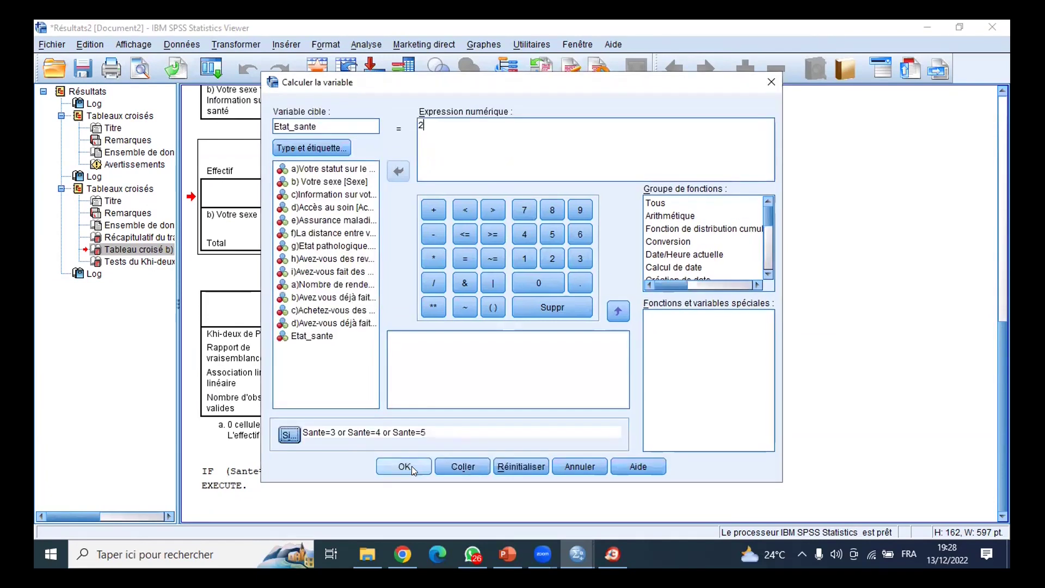
left_click(403, 466)
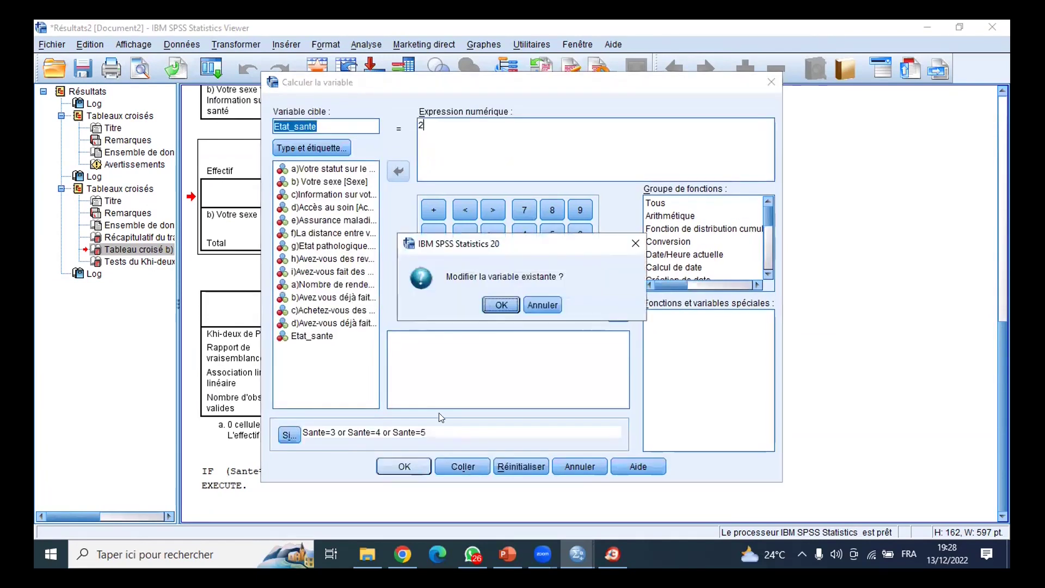
left_click(497, 306)
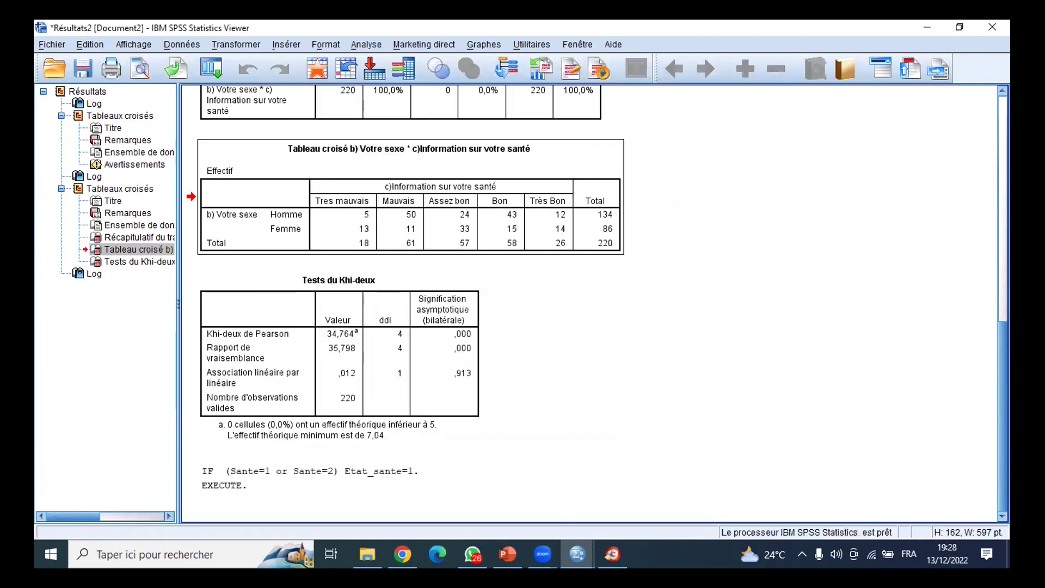
Step: Switch to the base santé travail.sav data editor and give the Etat_sante variable the label "Etat de santé du patient"
left_click(577, 554)
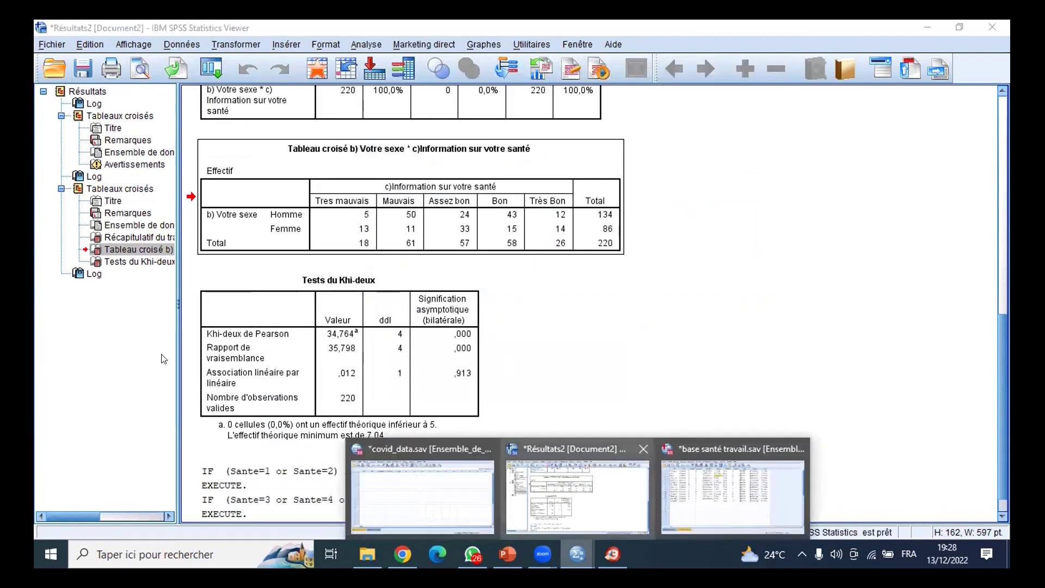
left_click(732, 490)
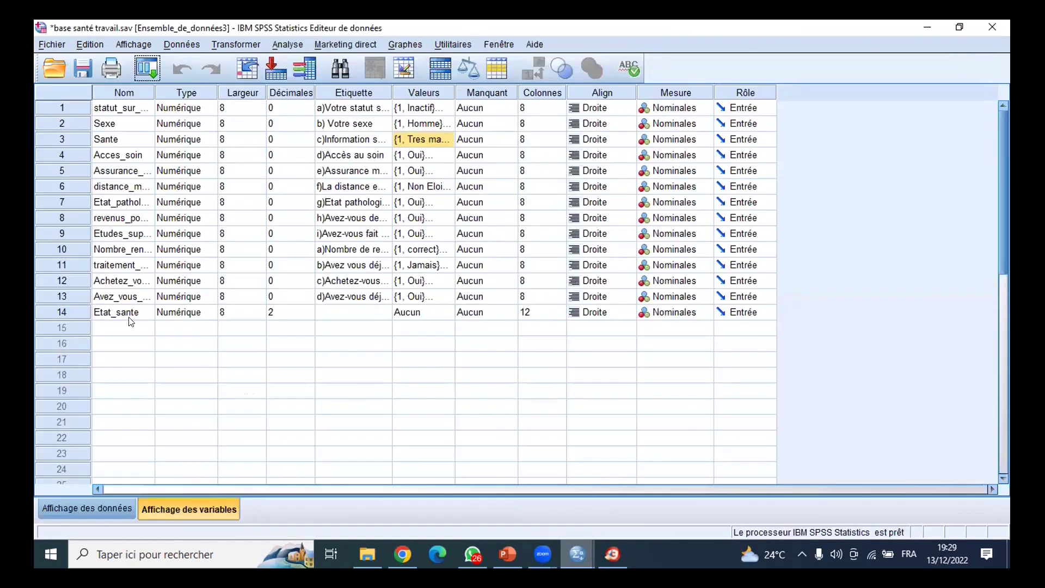
left_click(131, 319)
left_click(339, 314)
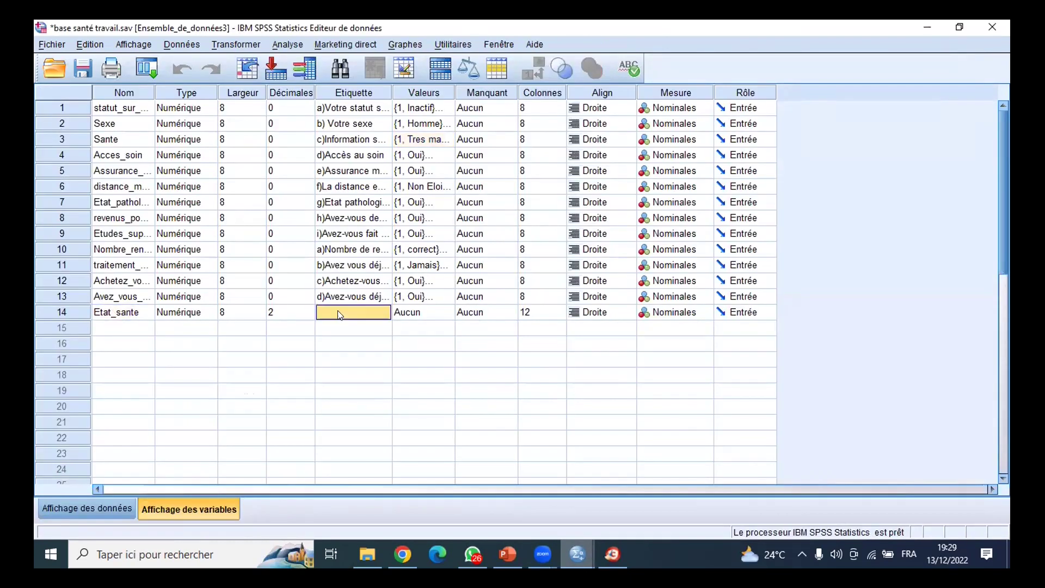
left_click(339, 311)
type("Eta")
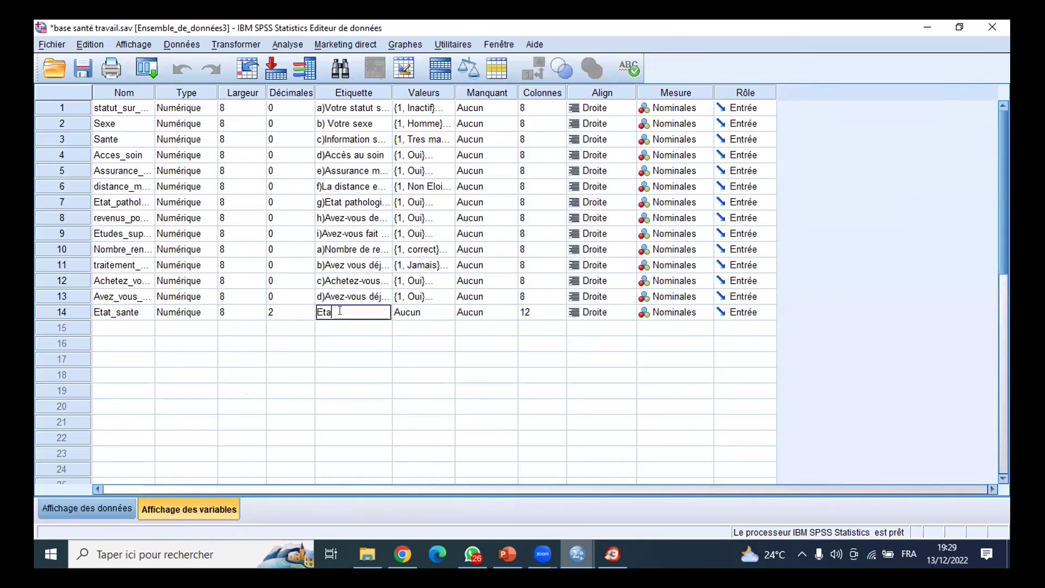
type("t de saté")
key("BackSpace")
key("BackSpace")
type("nté du patient")
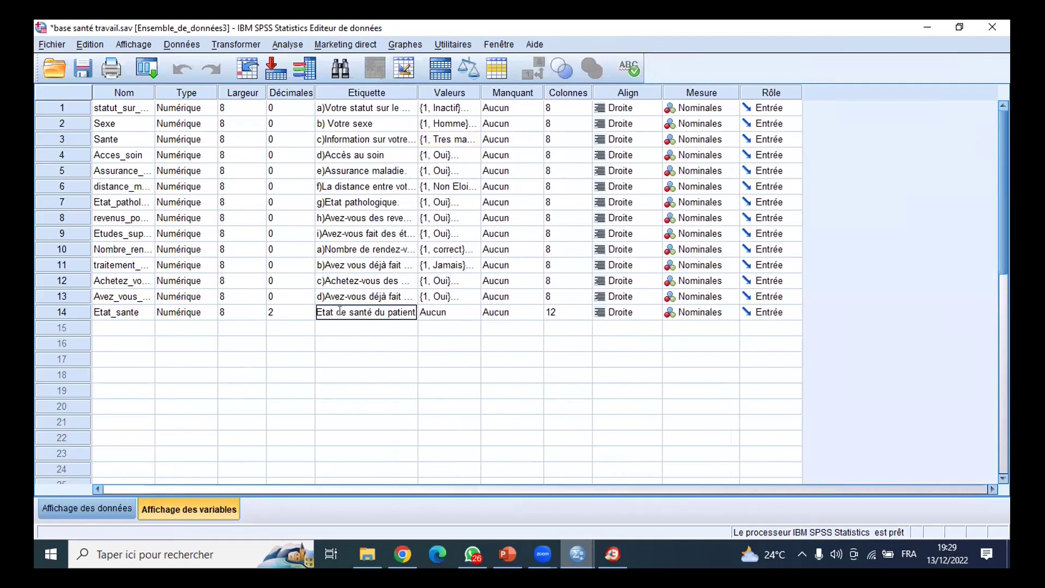
key("Return")
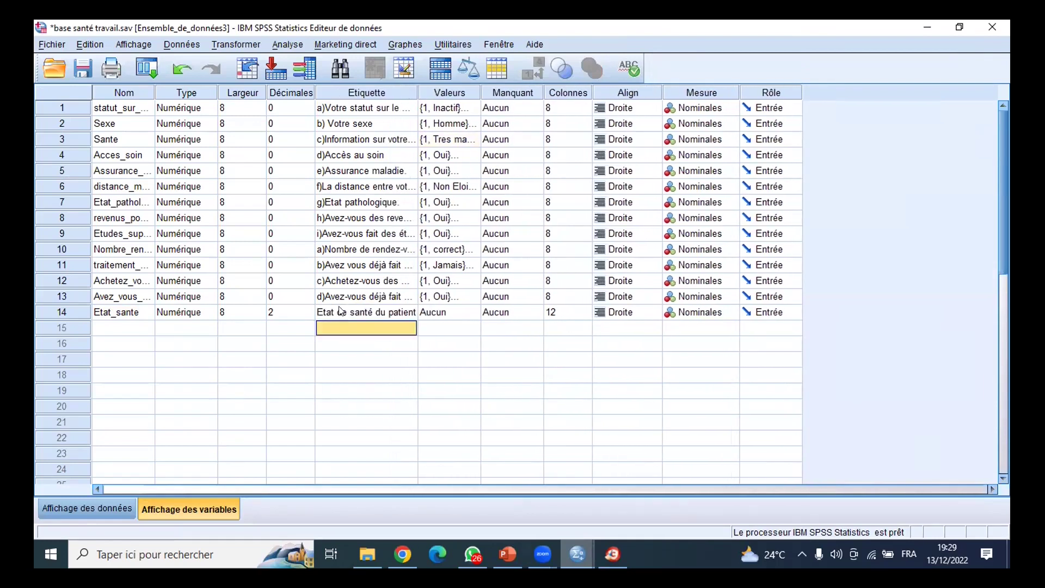
Step: Add the value label "malade" for code 1 of the Etat_sante variable
left_click(474, 313)
left_click(473, 313)
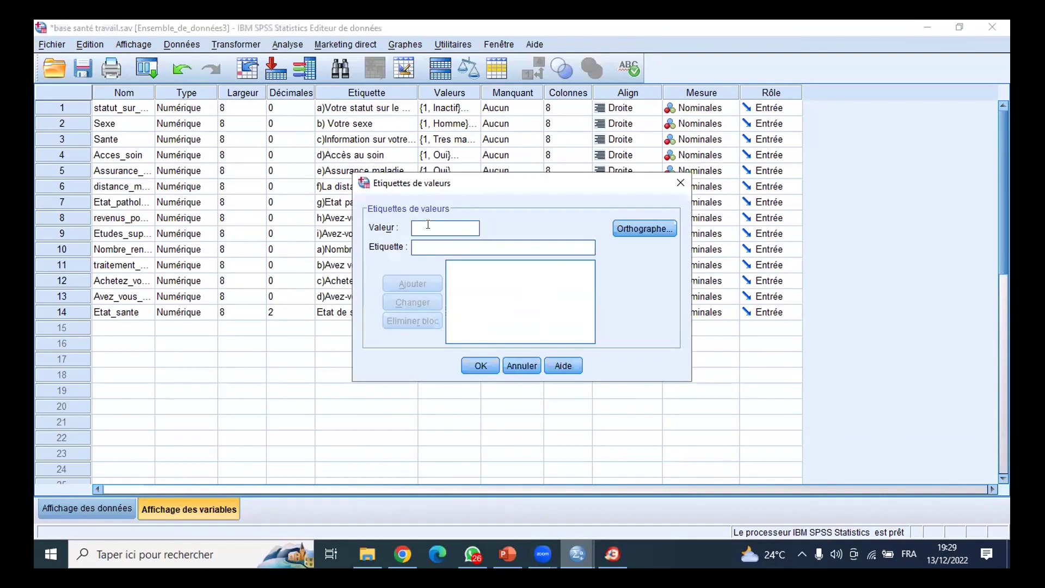
left_click(680, 183)
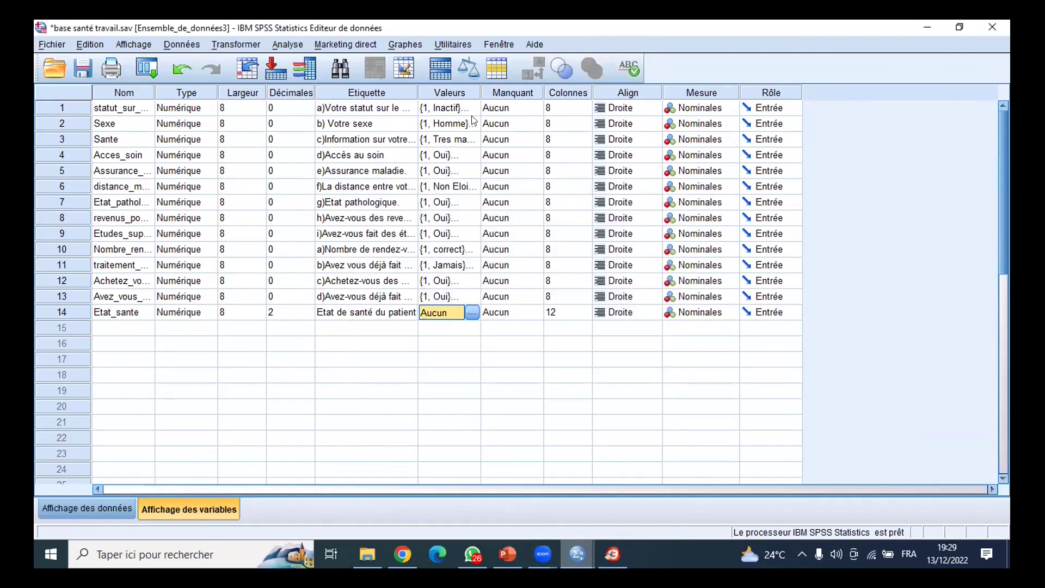
left_click(472, 313)
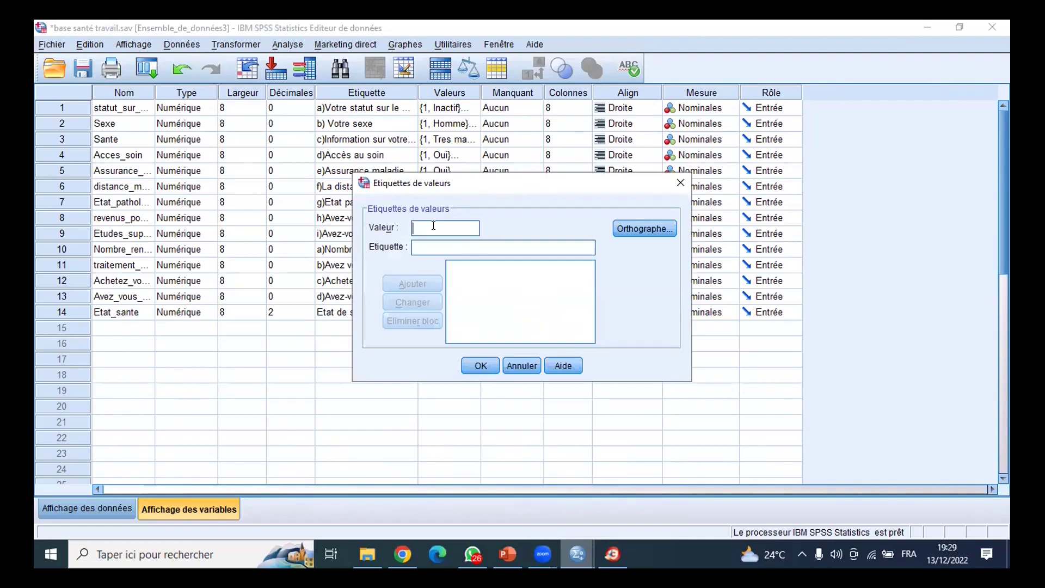
type("1")
left_click(423, 246)
type("malade")
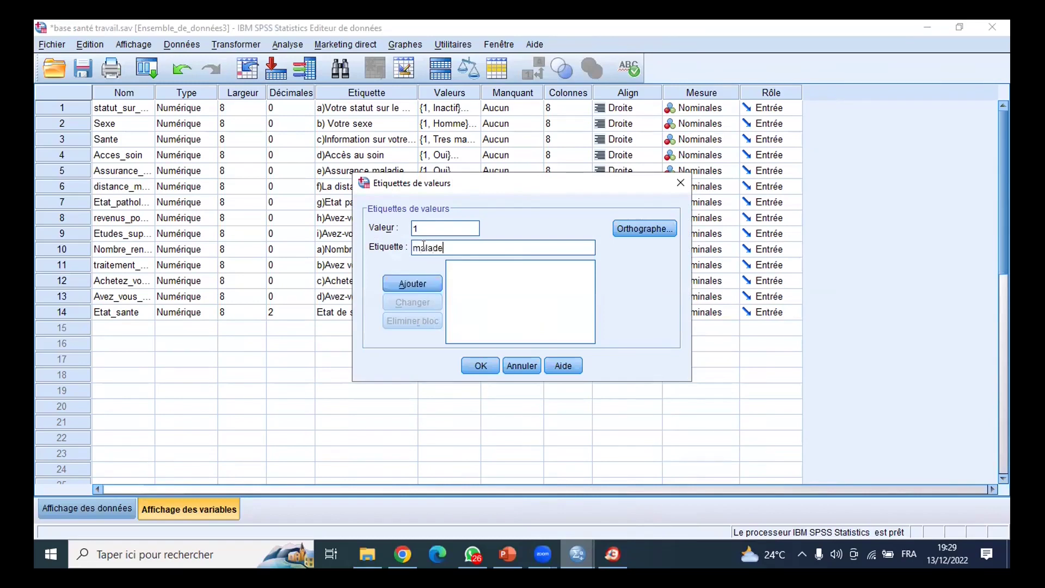
left_click(411, 282)
Step: Add the value label "En santé" for code 2 of Etat_sante and apply the value labels
type("1")
type("2")
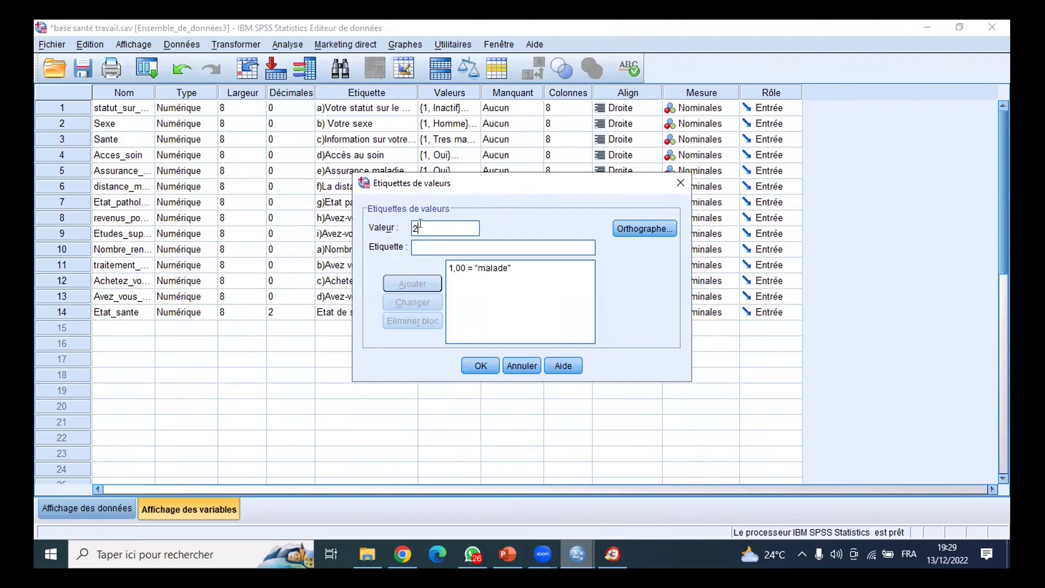
left_click(423, 252)
type("E")
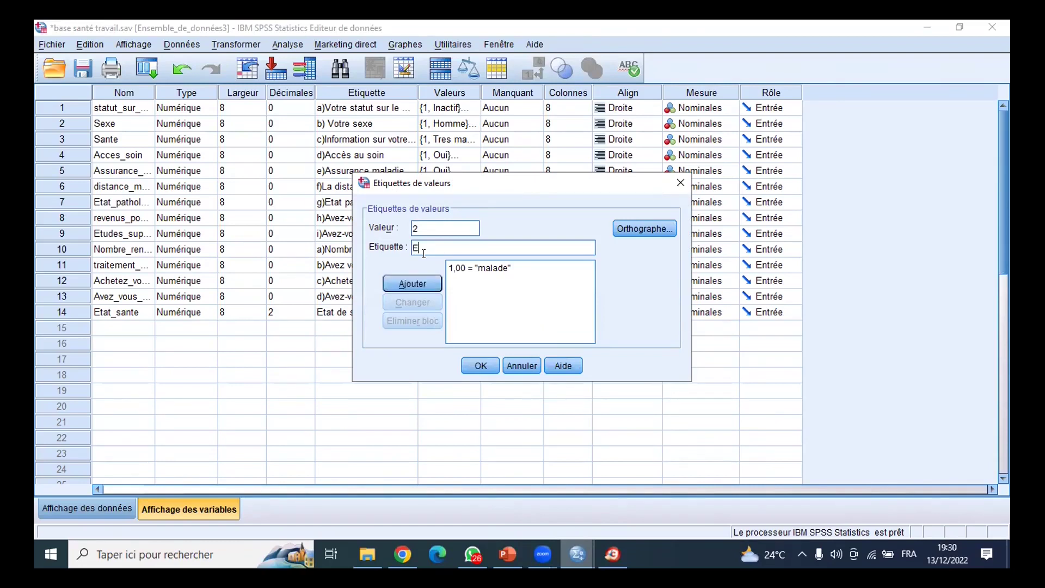
type("n santé")
left_click(412, 284)
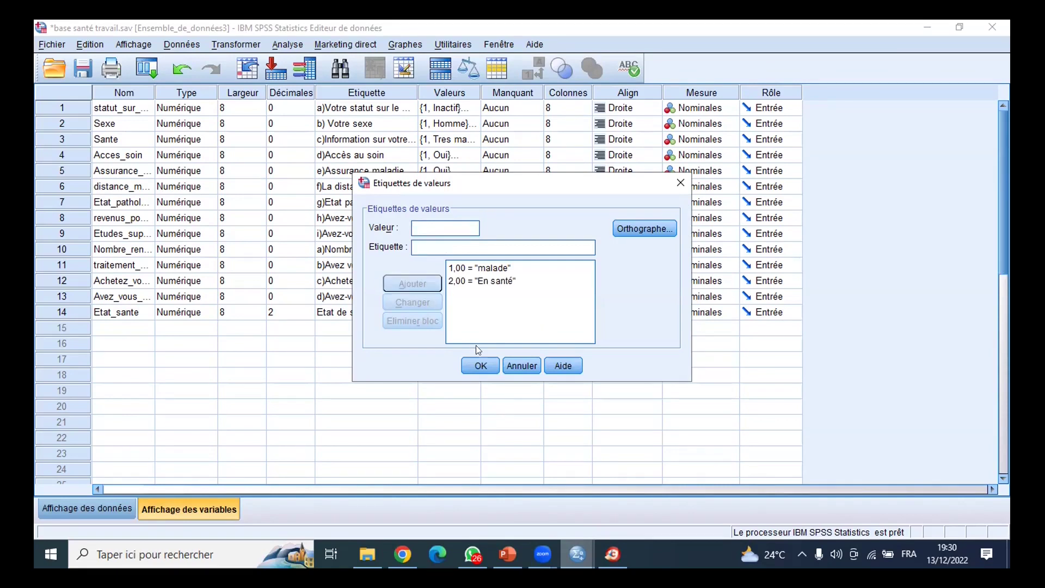
left_click(480, 366)
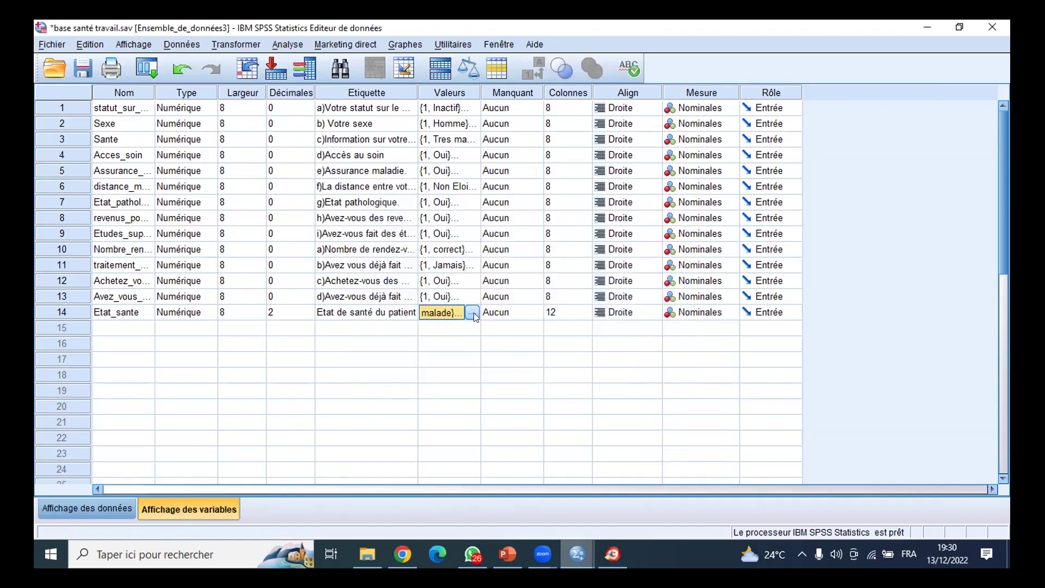
Step: Set the decimals of Etat_sante to 0 and check how the codes appear in its value labels
left_click(472, 312)
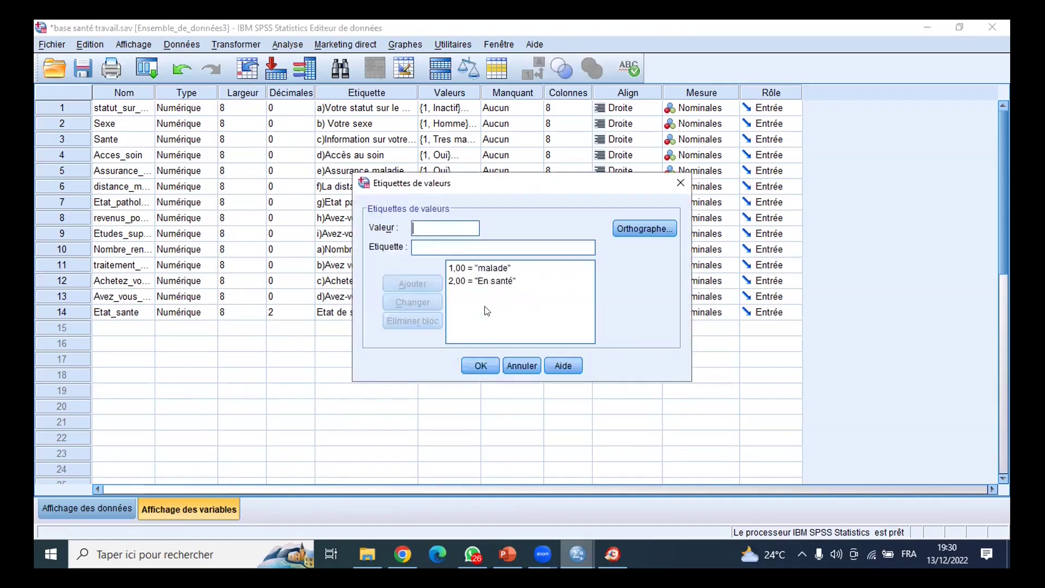
left_click(455, 269)
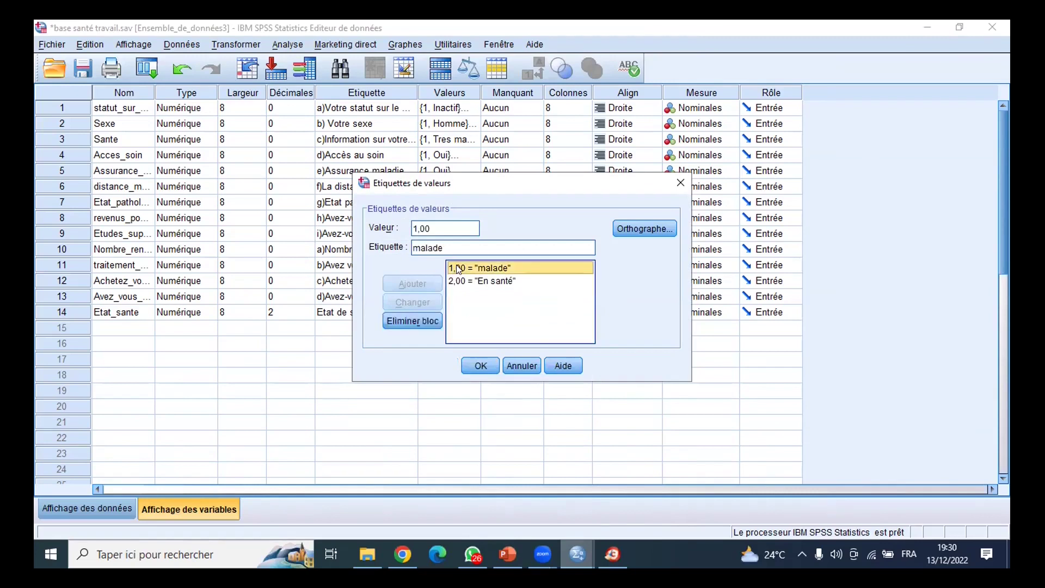
left_click(680, 183)
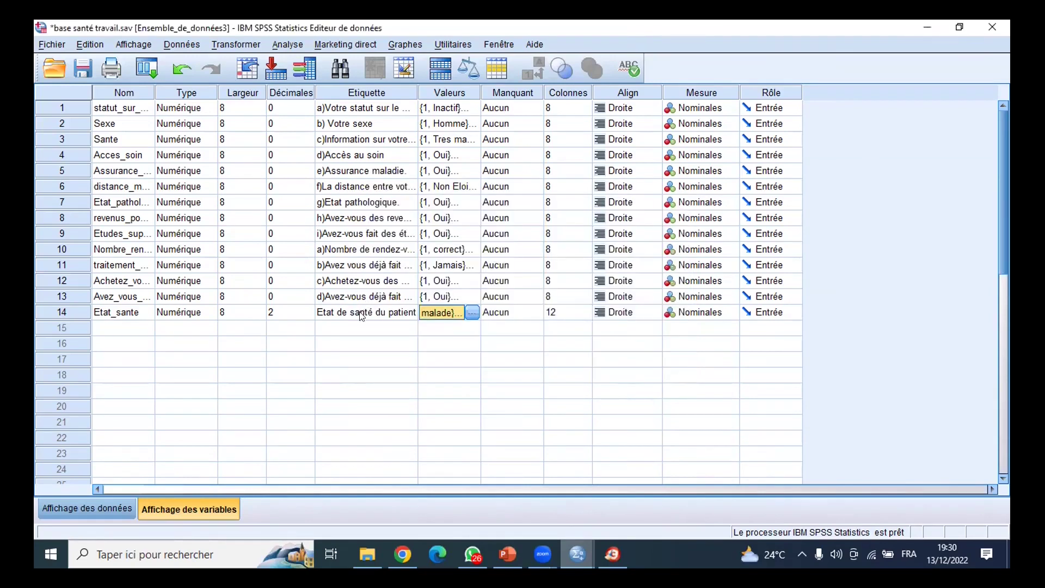
left_click(308, 317)
left_click(308, 317)
left_click(308, 317)
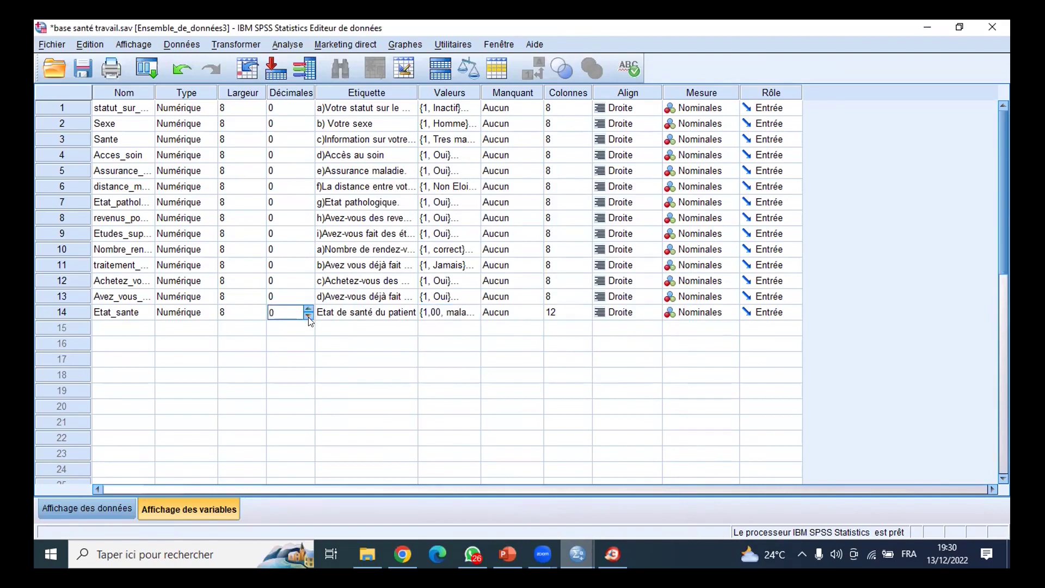
left_click(463, 313)
left_click(475, 313)
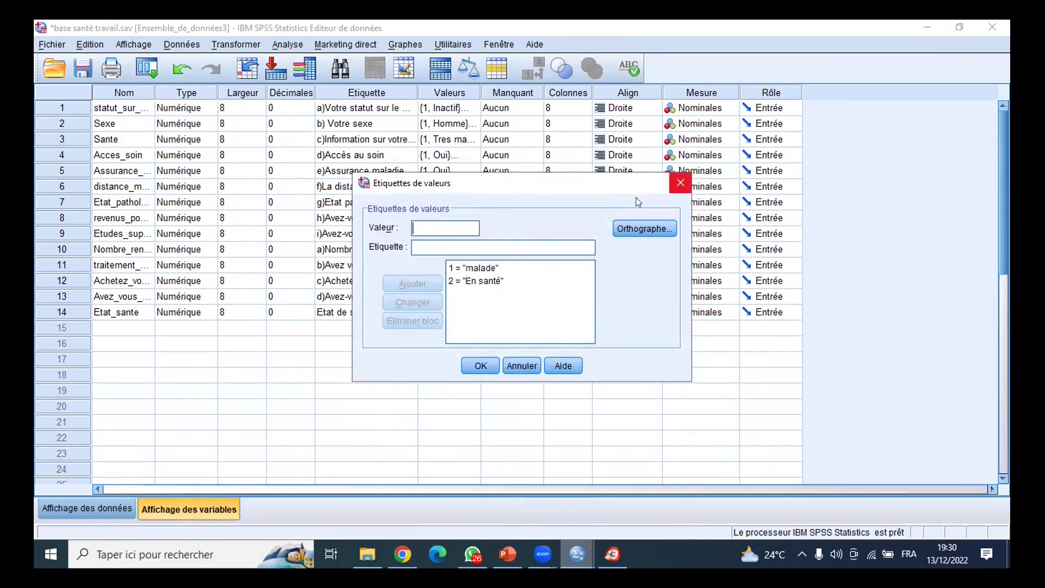
left_click(680, 183)
Step: Produce a frequency table for the variable Etat de santé du patient and view it in the output
key("alt+a")
key("Down")
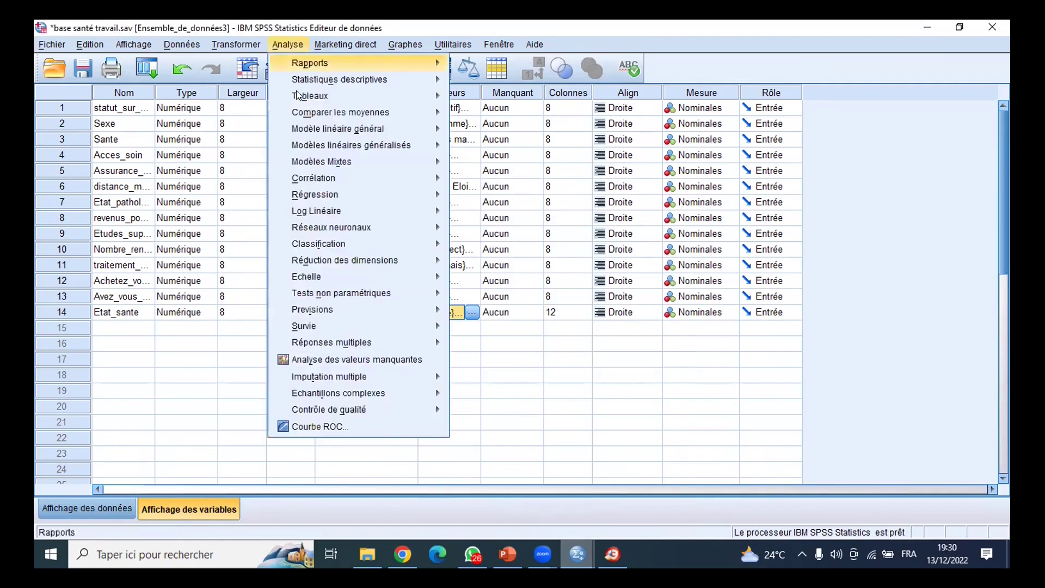
key("Right")
key("Down")
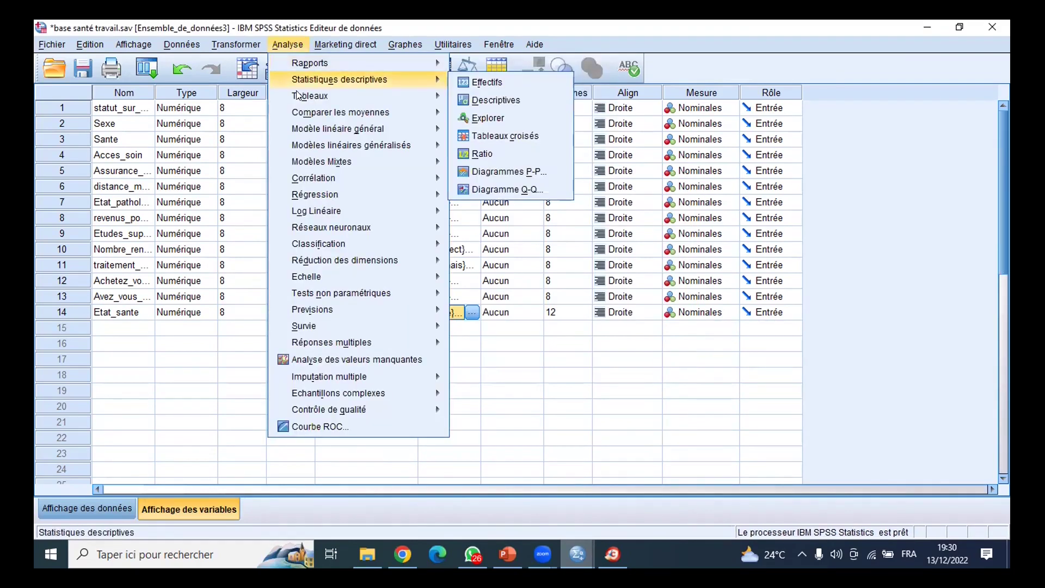
left_click(488, 87)
scroll(396, 290, "down", 2)
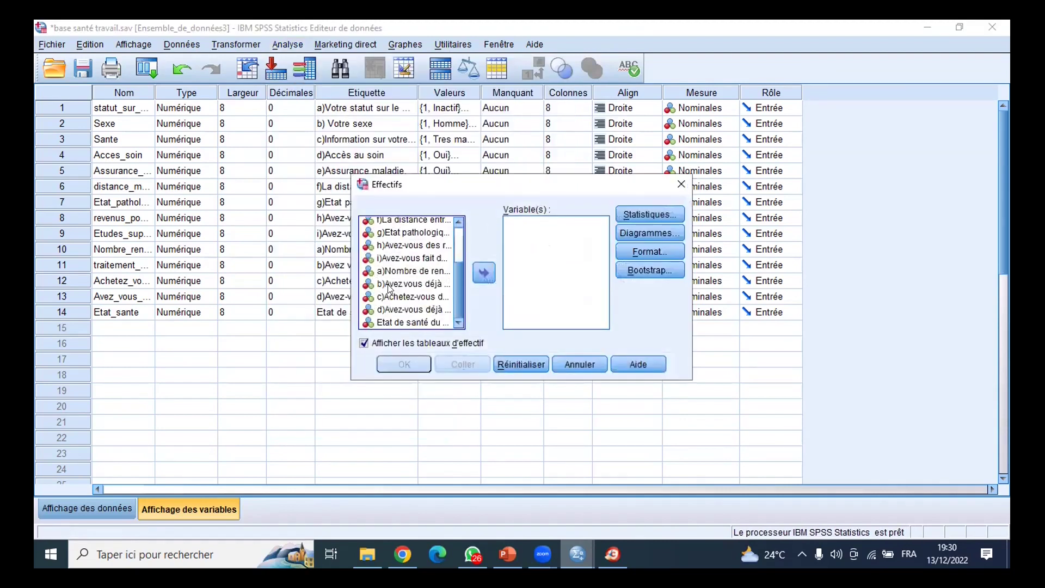
left_click(386, 324)
left_click(483, 275)
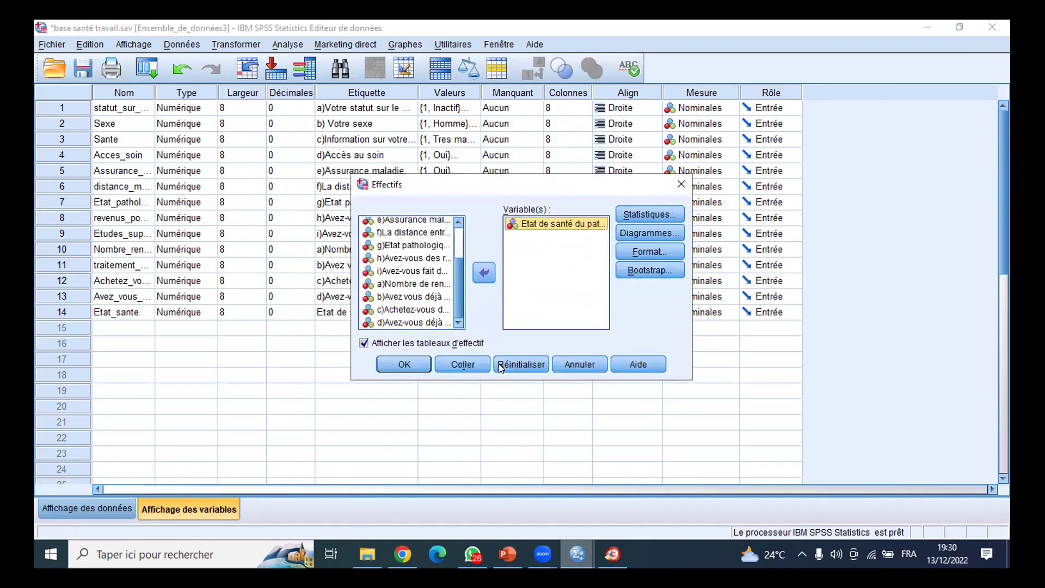
left_click(413, 364)
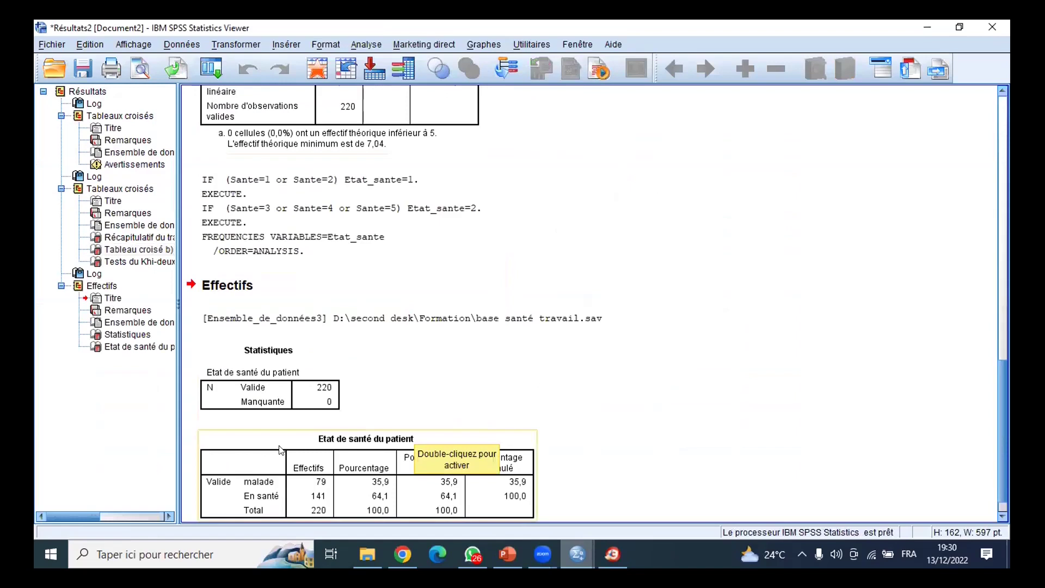
scroll(231, 475, "down", 1)
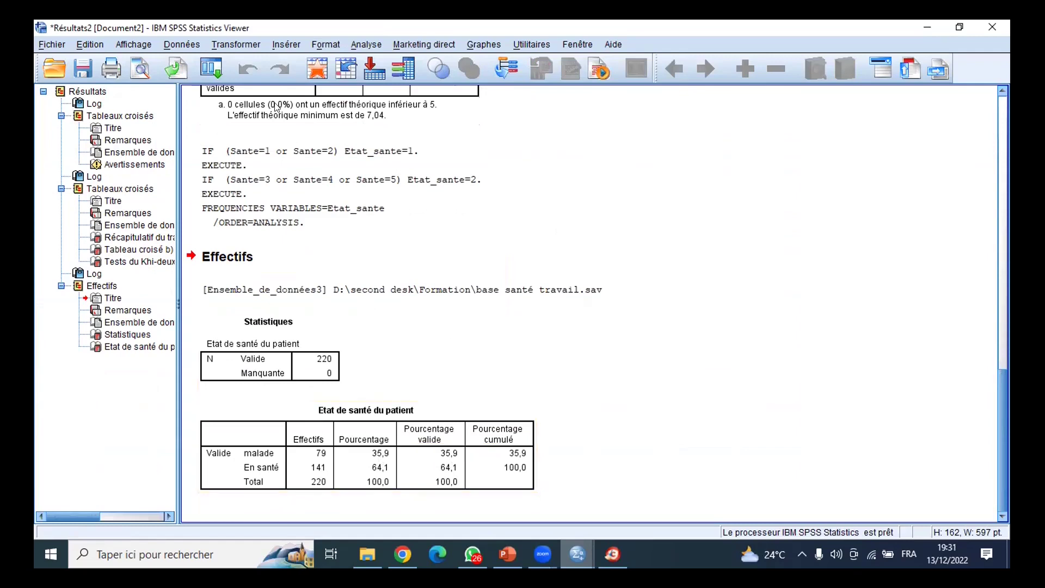
key("alt+a")
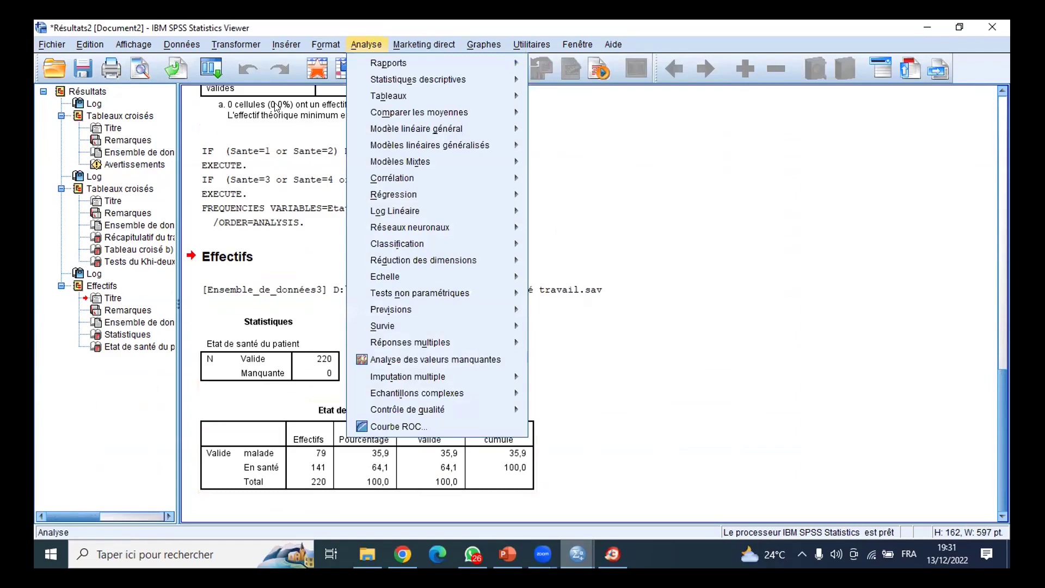
key("Up")
key("Up")
key("Up")
key("Up")
key("Up")
key("Up")
key("Up")
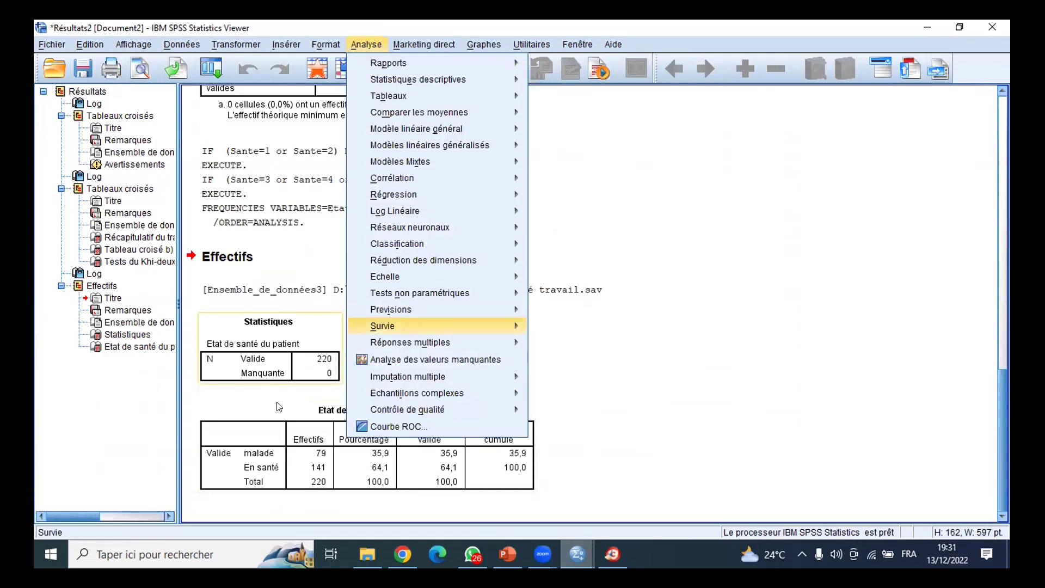
key("Left")
key("Left")
key("Left")
key("Left")
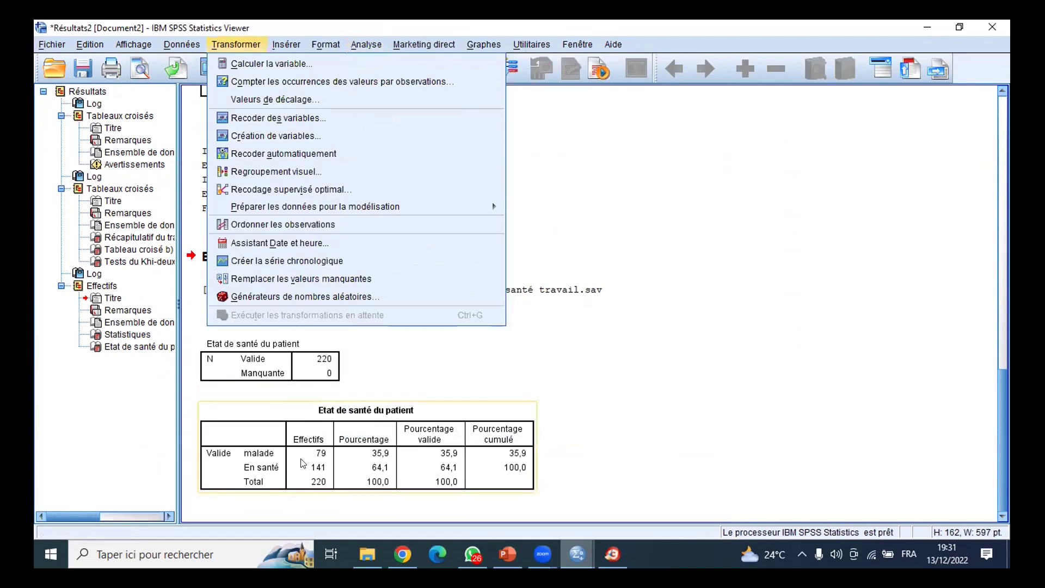
key("Up")
key("Right")
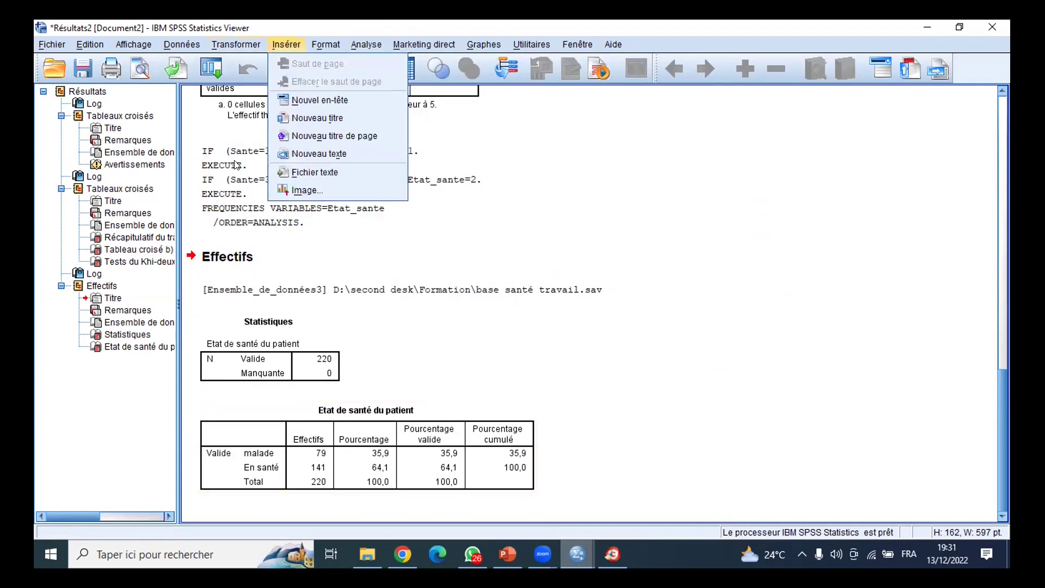
key("Right")
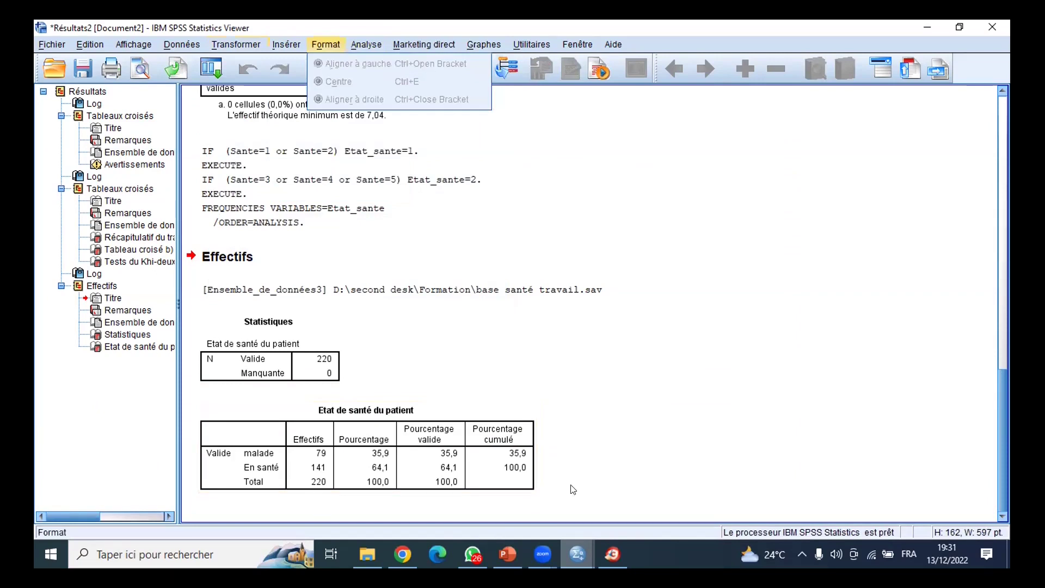
Step: Return to the data editor and review the value labels of the original Sante variable
key("alt+Tab")
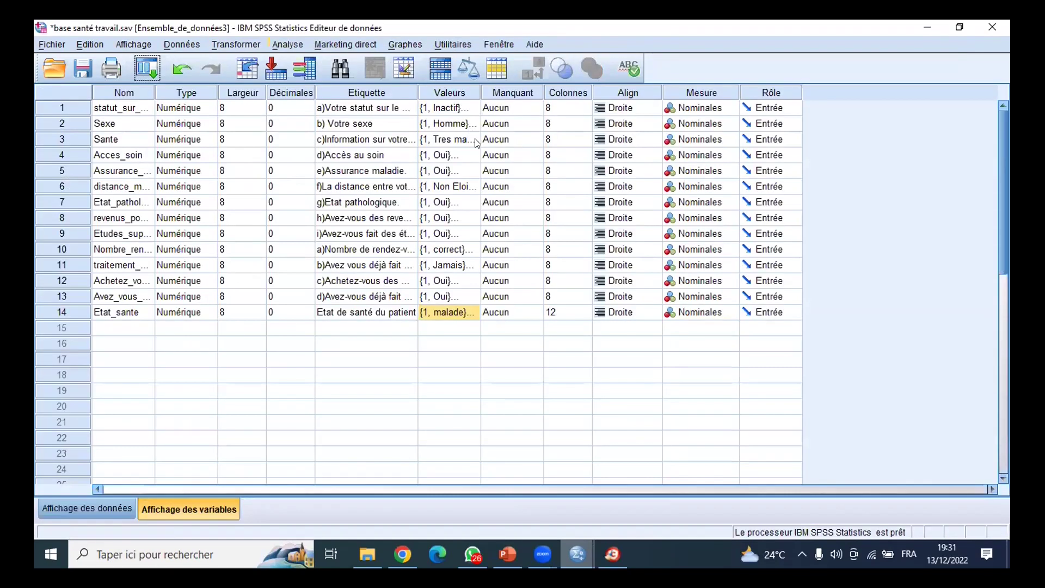
double_click(477, 141)
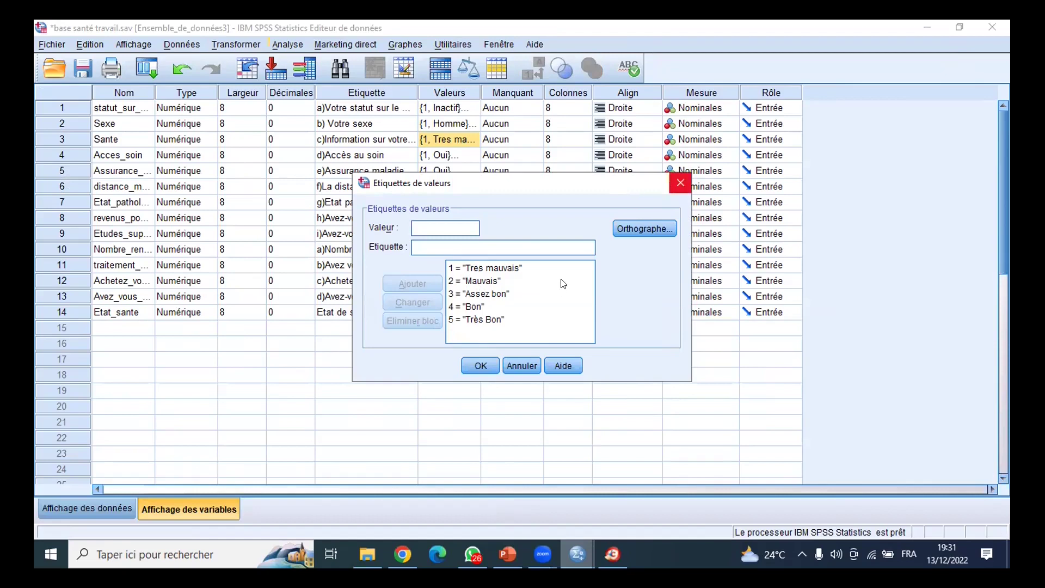
key("Escape")
Step: In the crosstab with Sexe in the rows, replace the column variable Sante with Etat de santé du patient [Etat_sante]
key("alt+a")
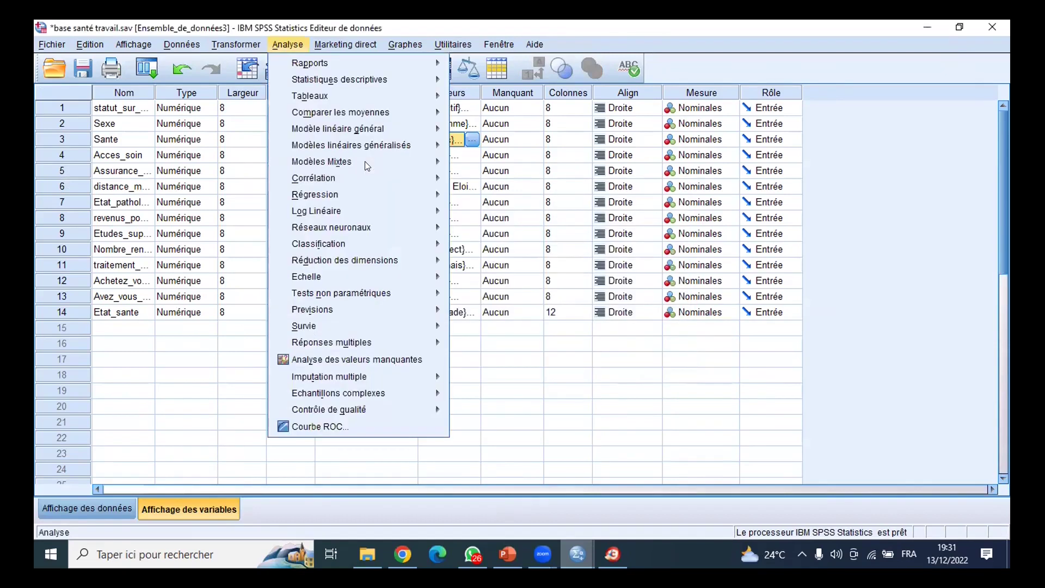
key("Down")
key("Right")
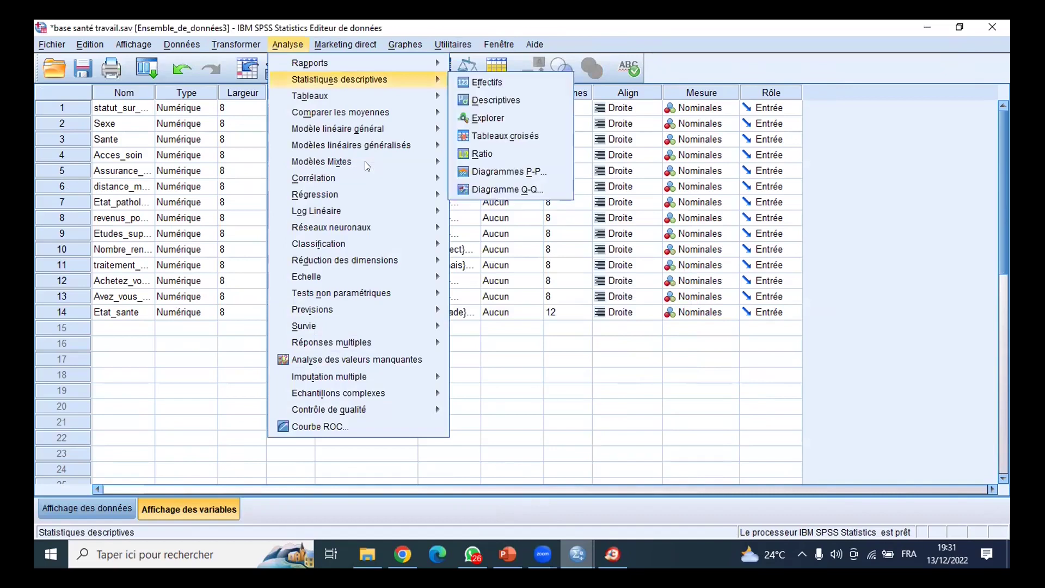
key("Down")
key("Down")
key("Down")
key("Return")
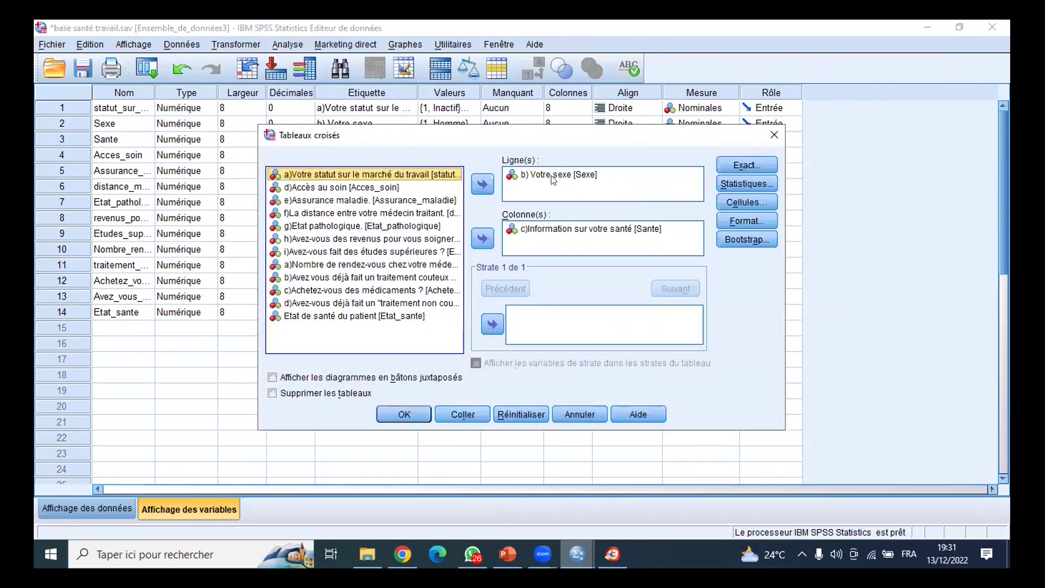
key("Tab")
key("Tab")
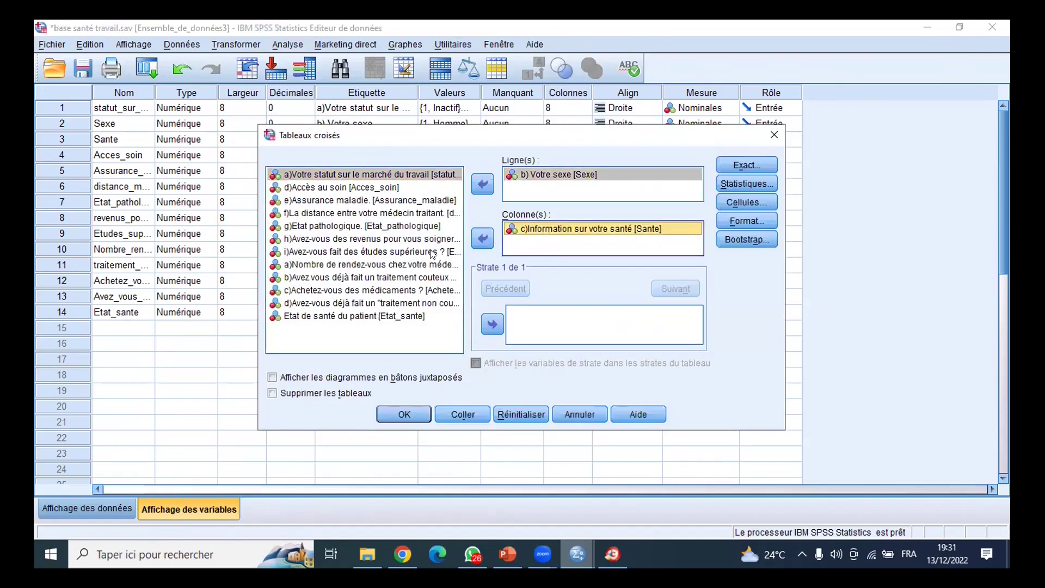
key("space")
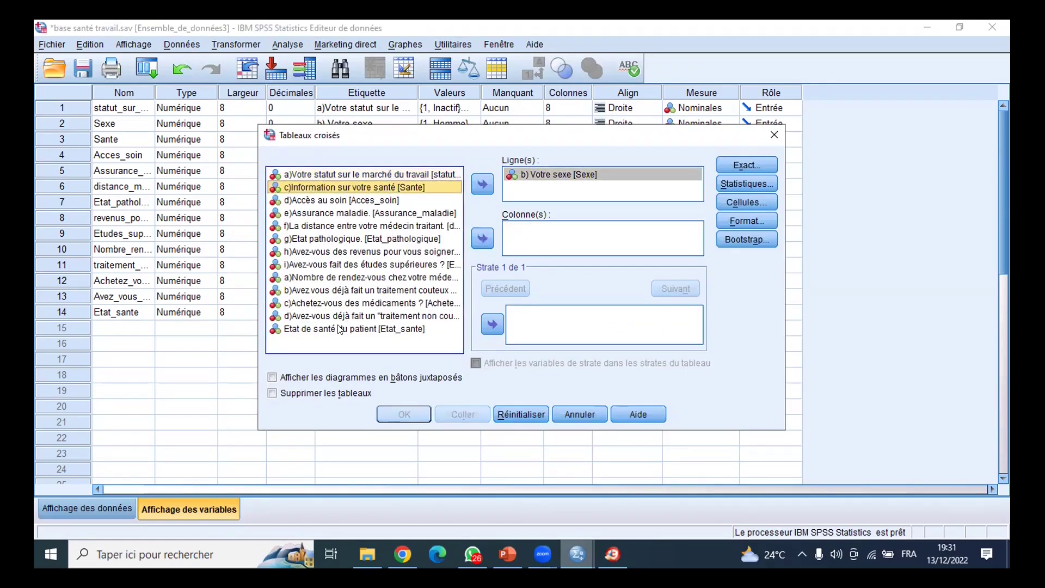
left_click(338, 329)
key("Tab")
key("Tab")
key("Tab")
key("space")
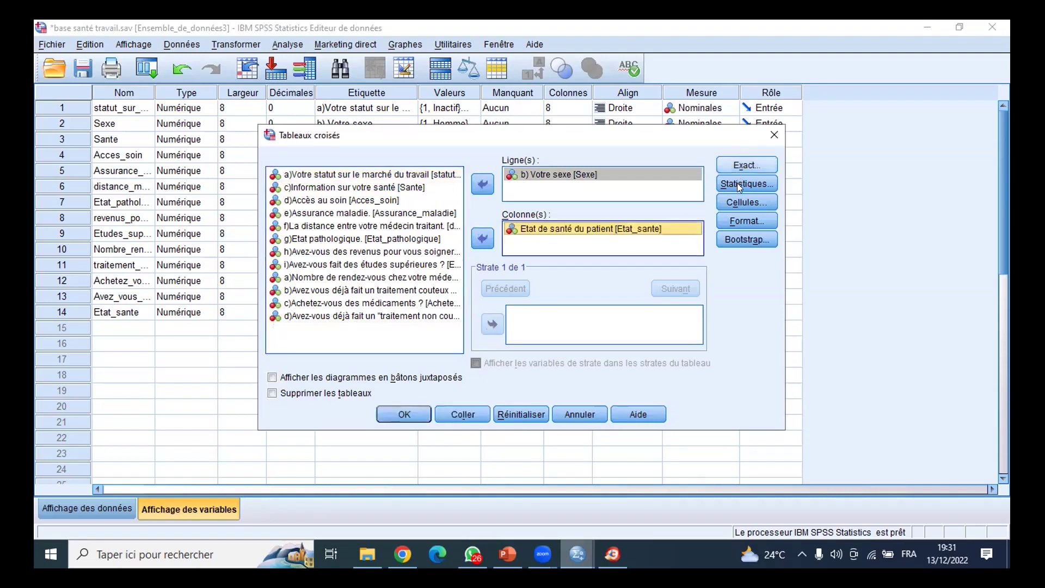
Step: Check that Chi-deux is selected in the crosstab statistics and run the Sexe by Etat_sante crosstab
left_click(739, 185)
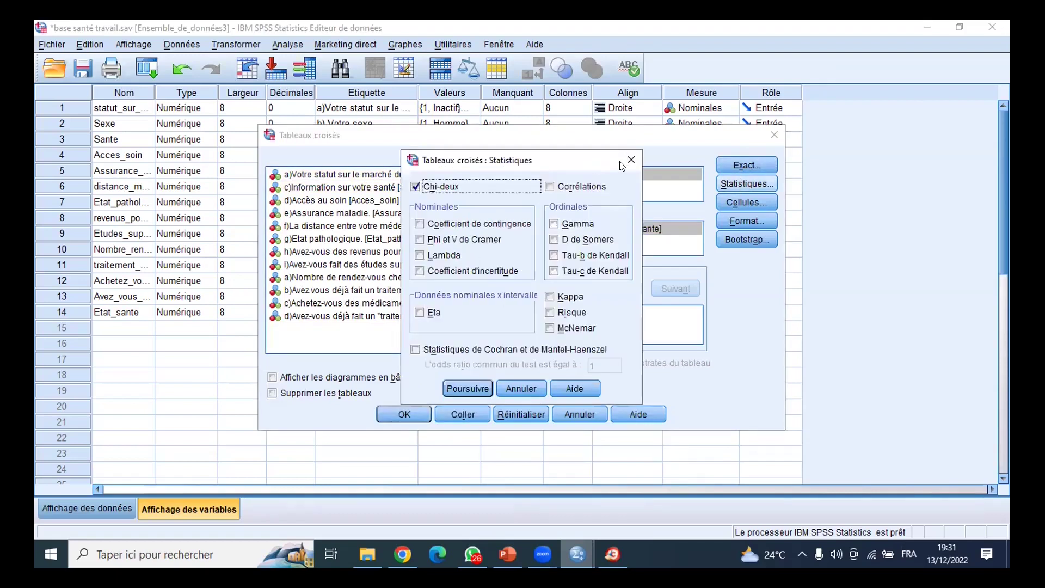
key("Return")
left_click(402, 414)
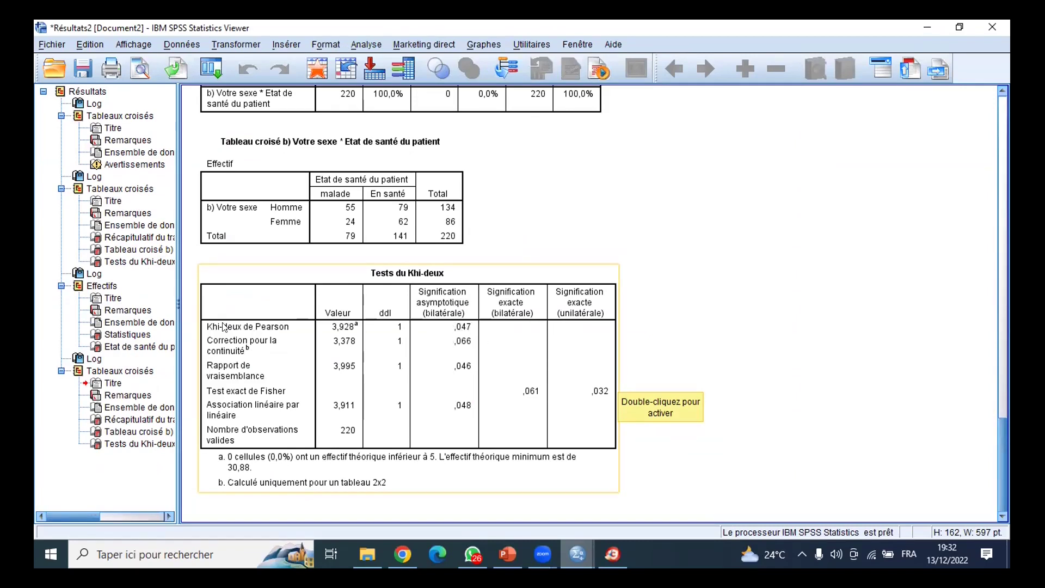
Step: Examine the Sexe by Etat de santé crosstab and its chi-square tests in the output, including the Pearson significance
left_click(289, 225)
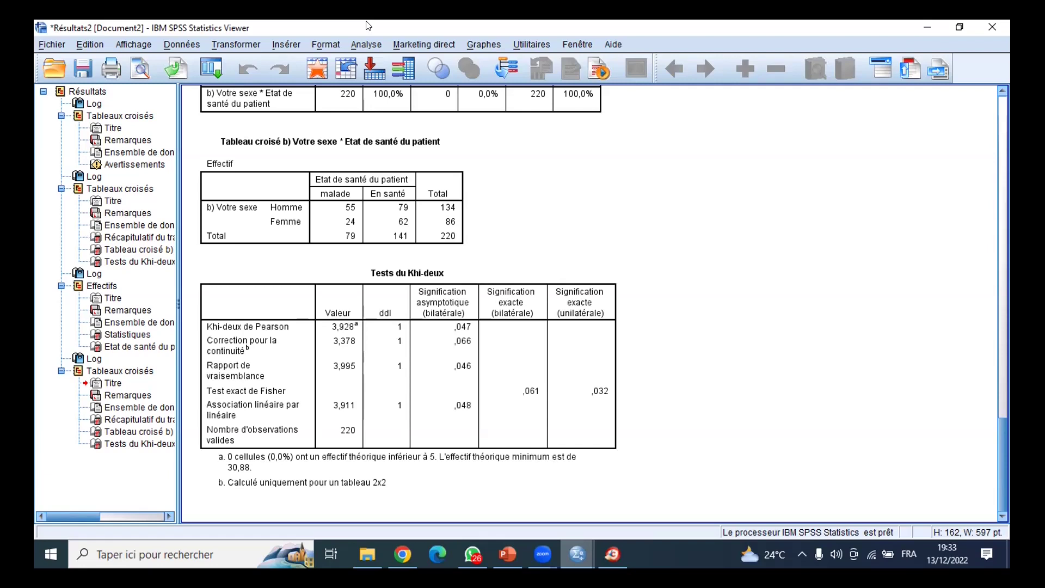
left_click(365, 430)
left_click(311, 244)
left_click(385, 283)
left_click(336, 260)
left_click(380, 96)
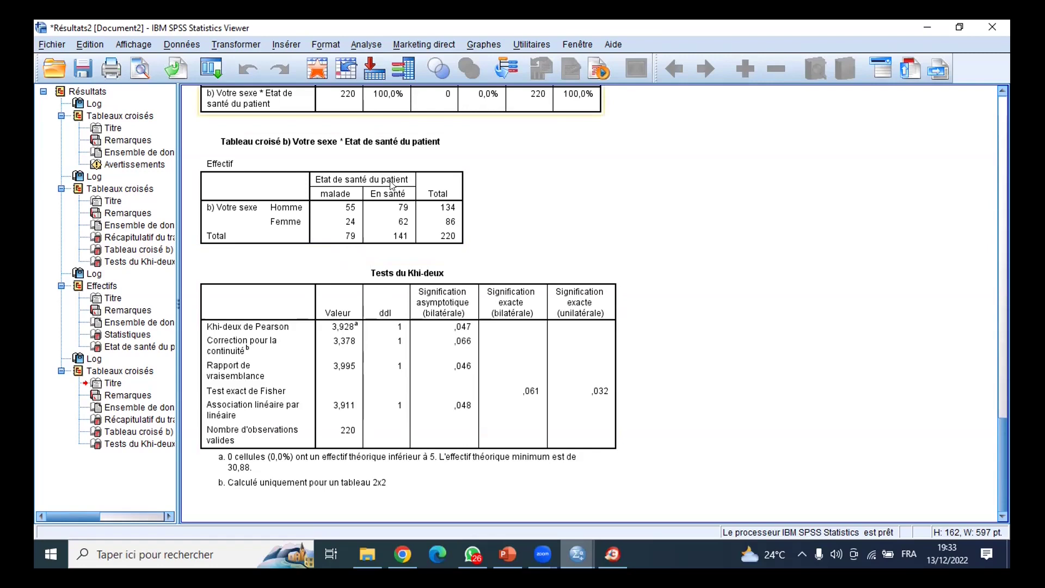
left_click(359, 275)
left_click(343, 263)
left_click(339, 279)
left_click(338, 263)
left_click(334, 224)
left_click(347, 105)
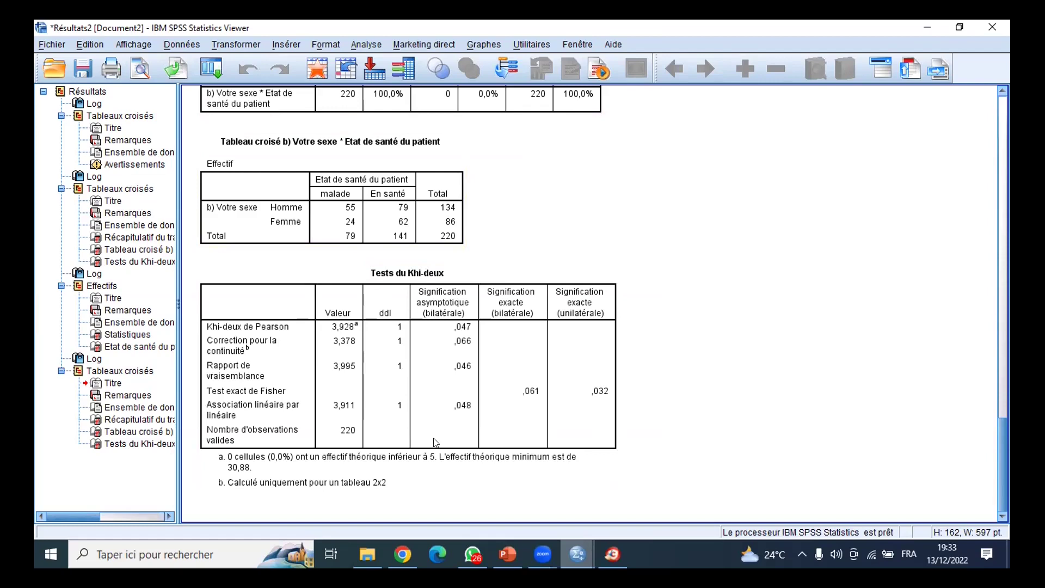
scroll(435, 442, "up", 2)
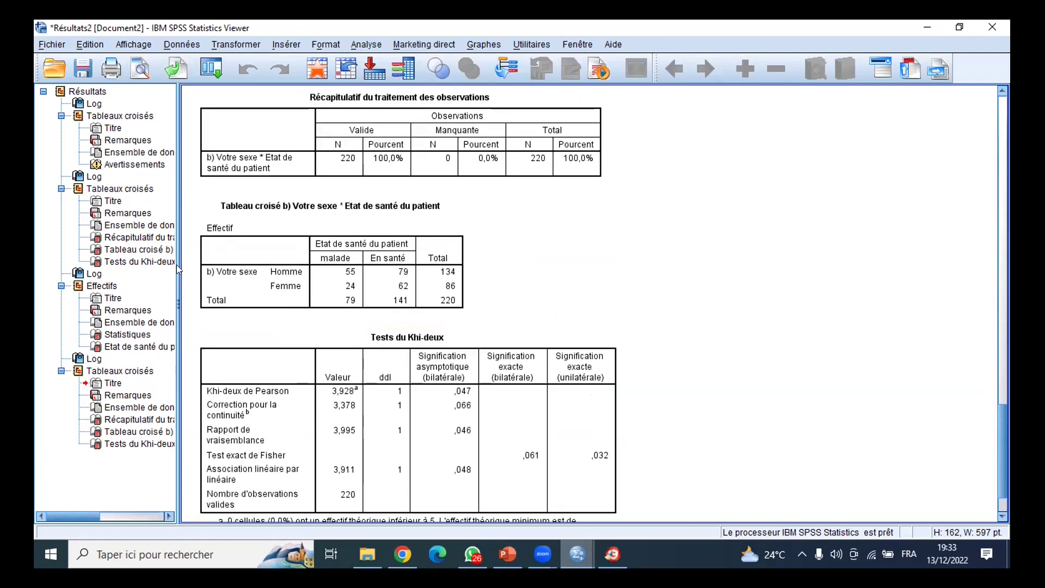
Step: Switch to the base santé travail data editor and compare the value labels of Sante and Etat_sante
mouse_move(577, 554)
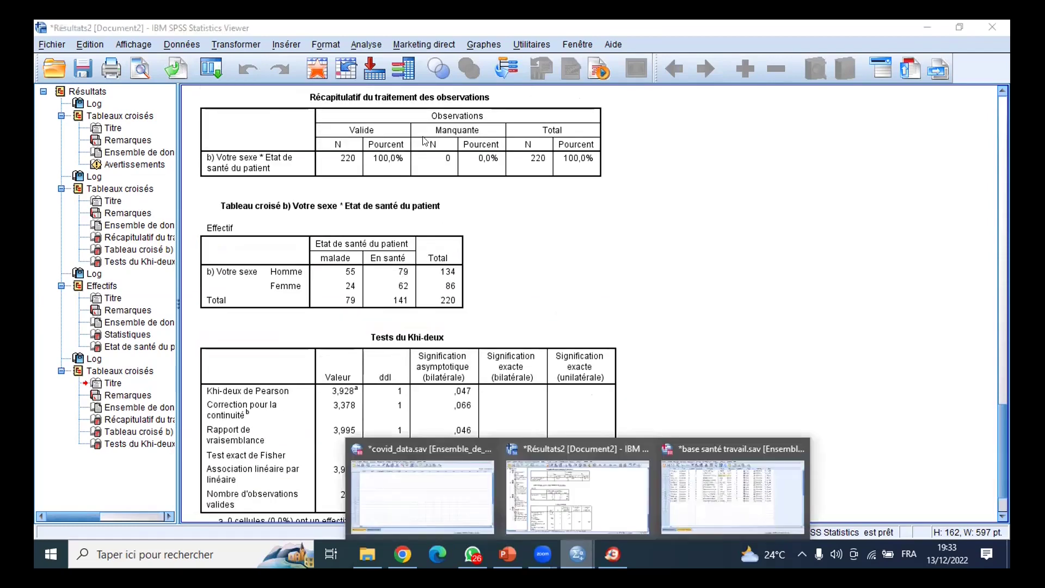
left_click(765, 506)
left_click(473, 139)
left_click(473, 140)
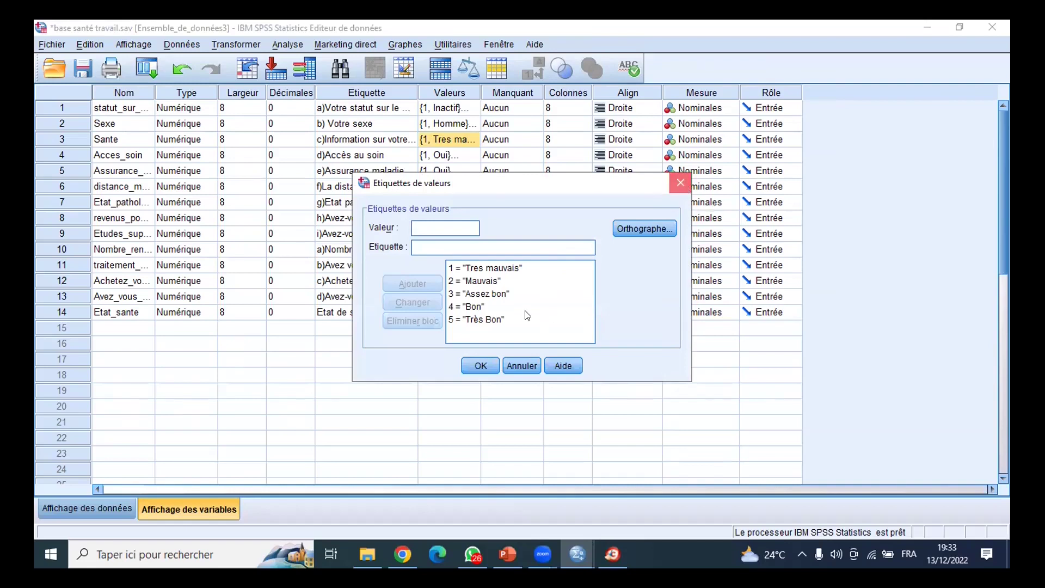
left_click(684, 184)
double_click(475, 315)
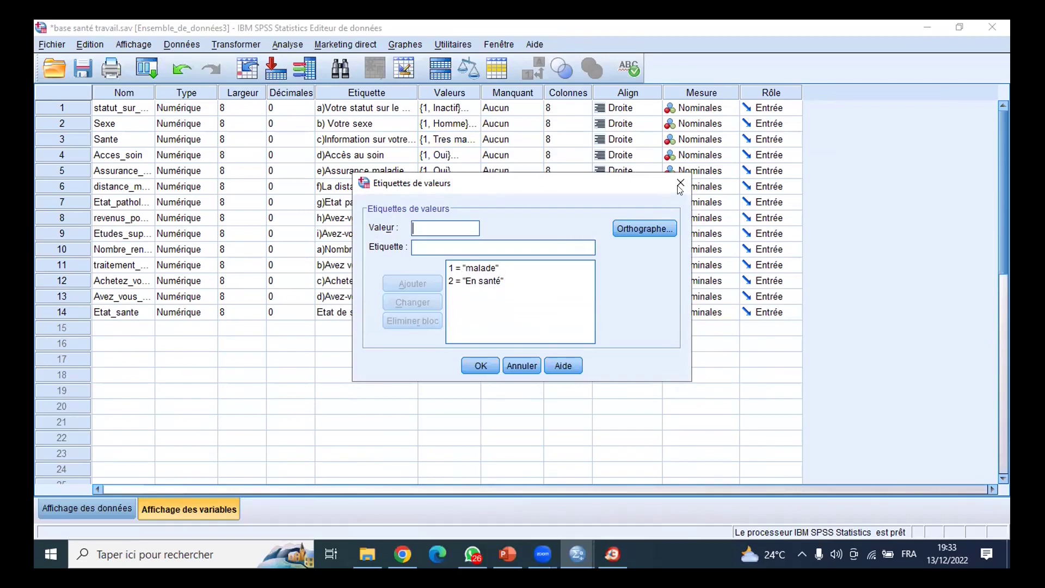
key("Return")
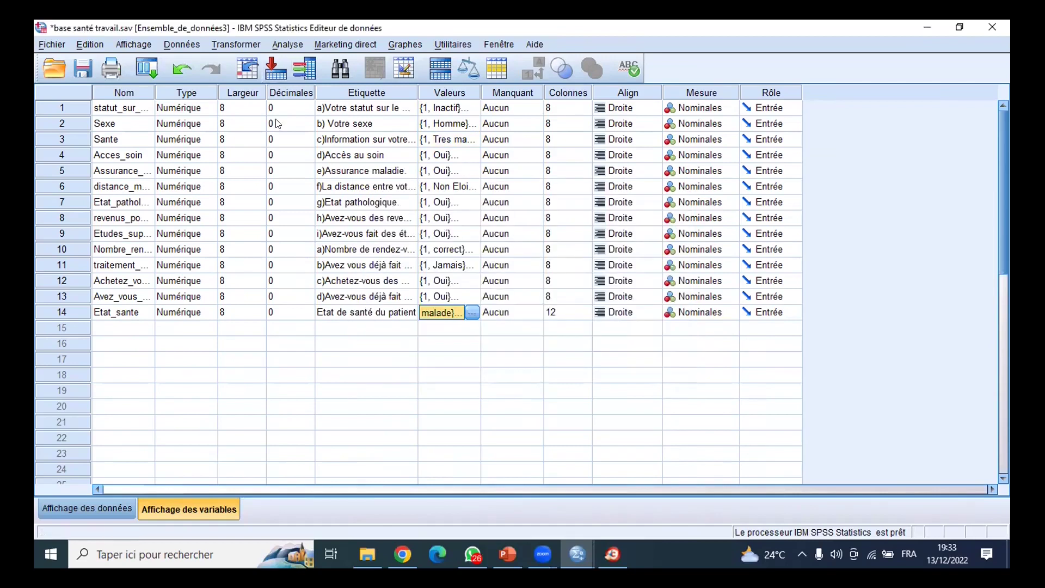
Step: Rerun the crosstab of Sexe by Etat_sante with Chi-deux turned off and the Risque statistic turned on
key("alt+a")
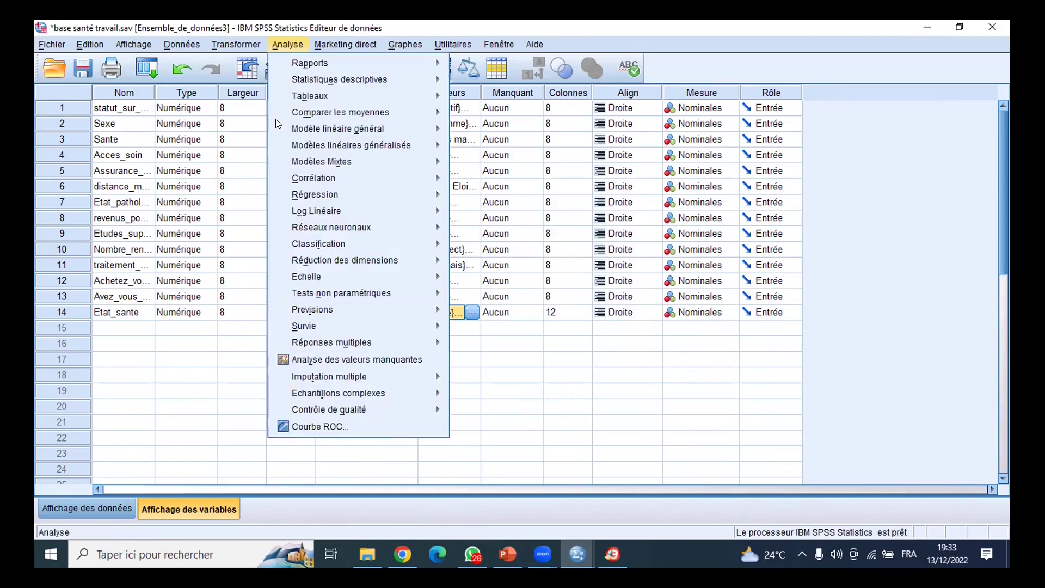
mouse_move(321, 117)
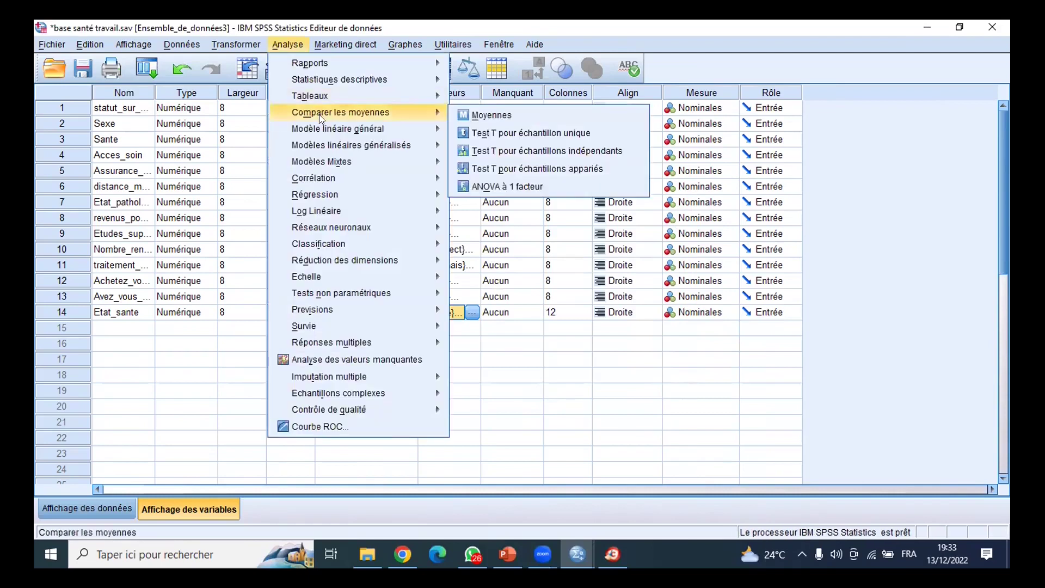
mouse_move(332, 81)
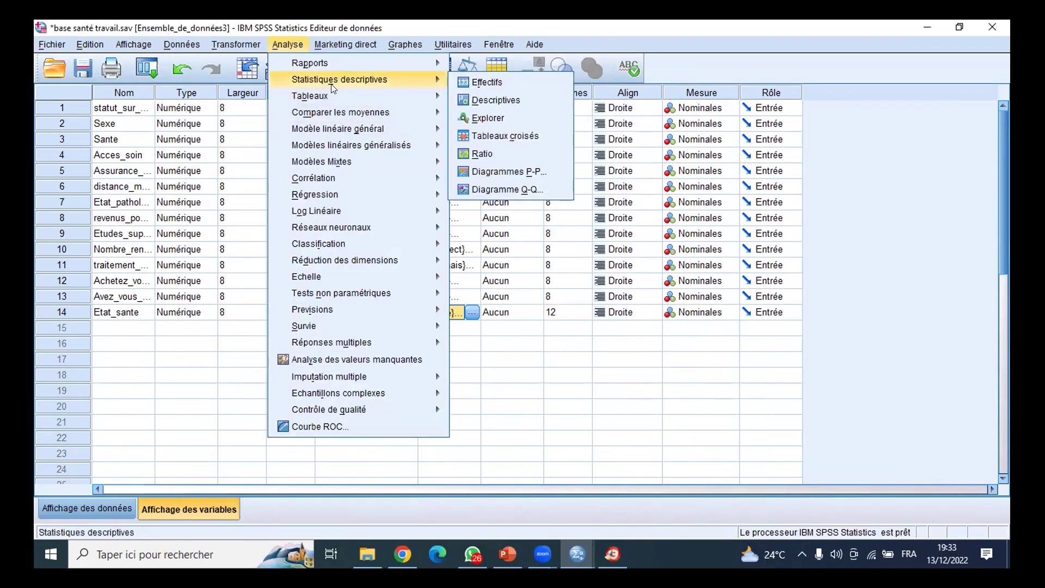
left_click(495, 137)
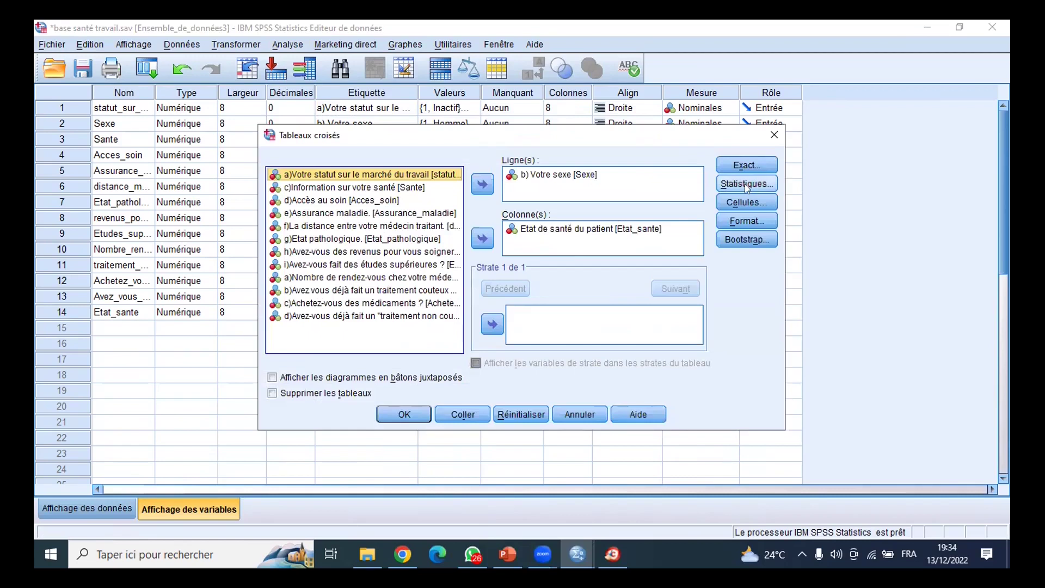
left_click(540, 175)
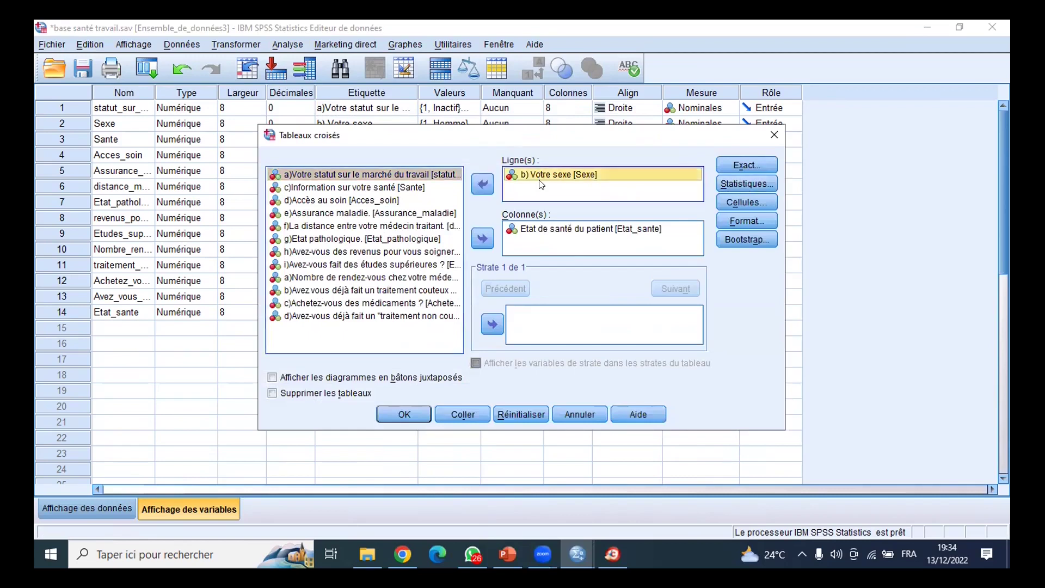
left_click(545, 232)
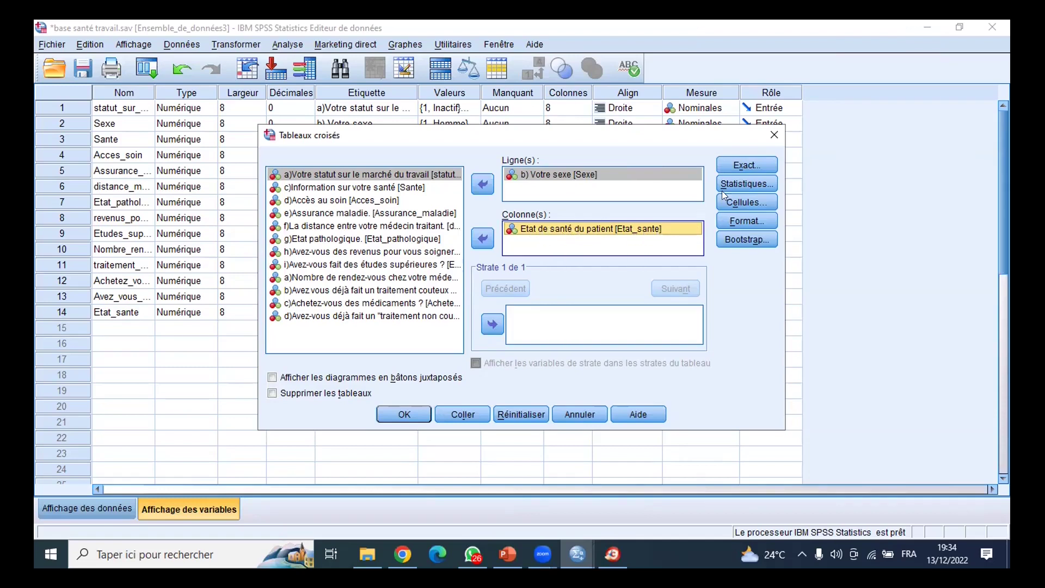
left_click(747, 183)
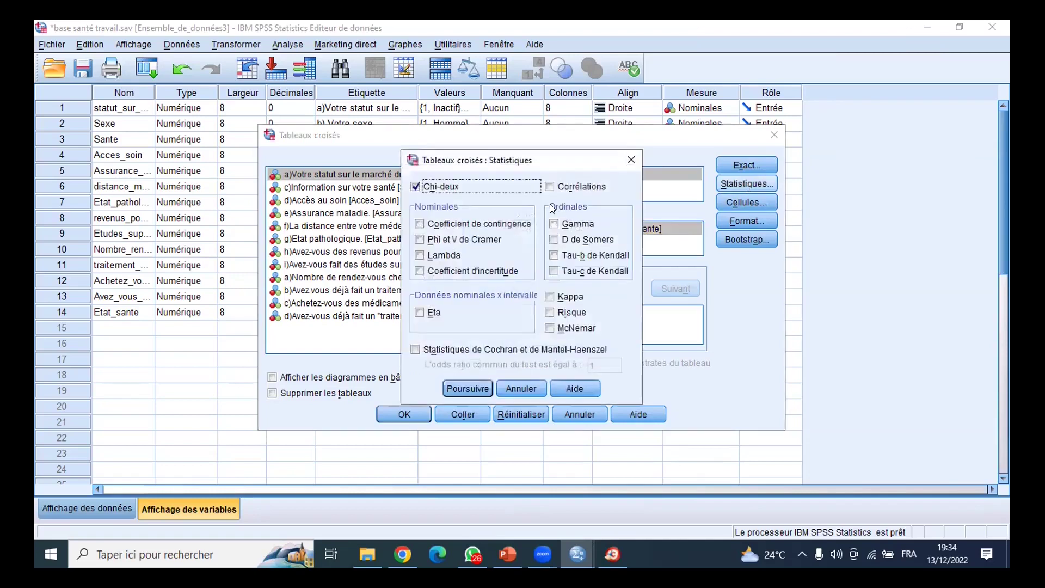
left_click(415, 186)
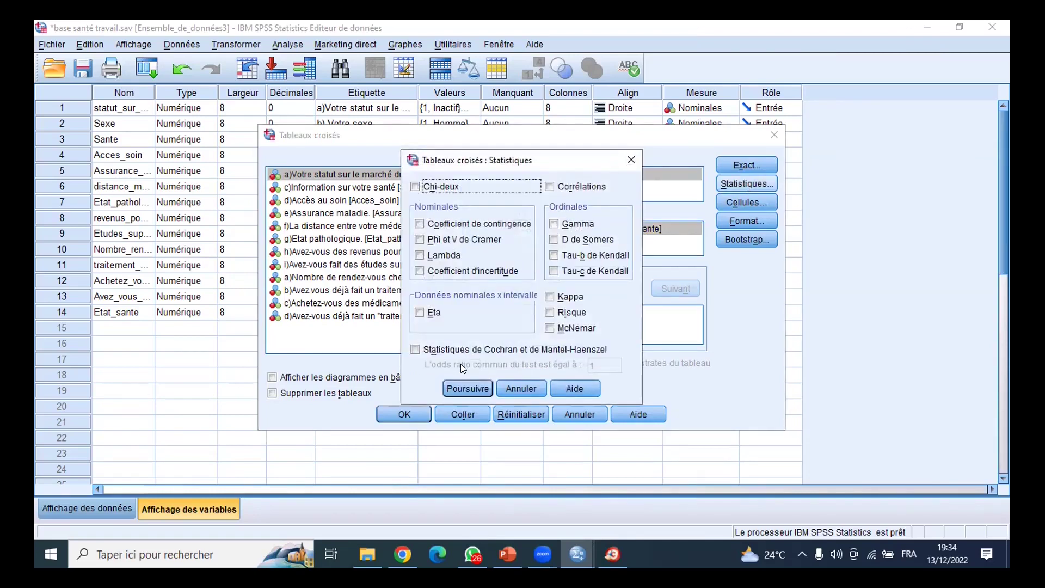
left_click(549, 312)
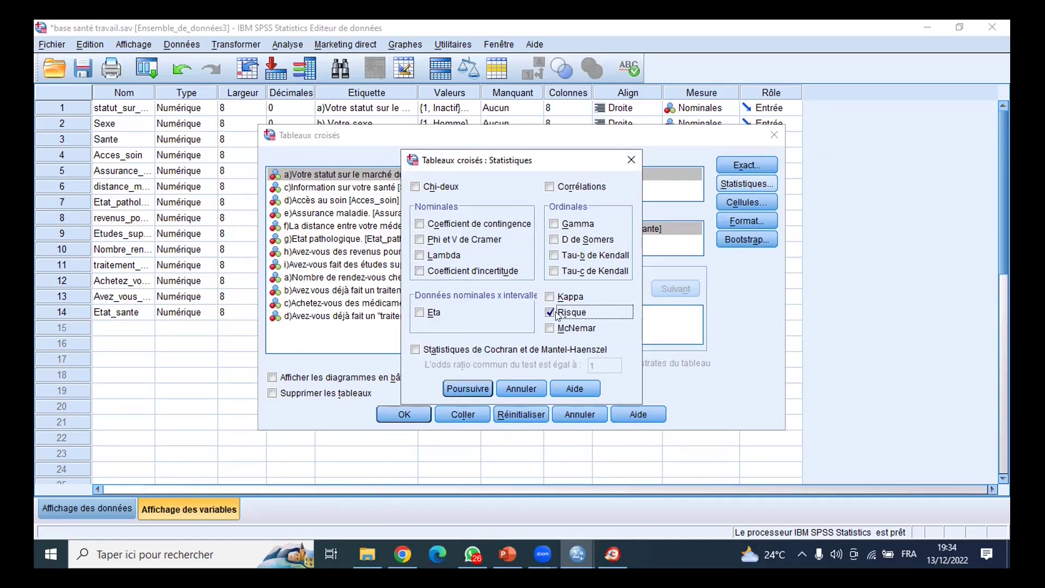
left_click(460, 389)
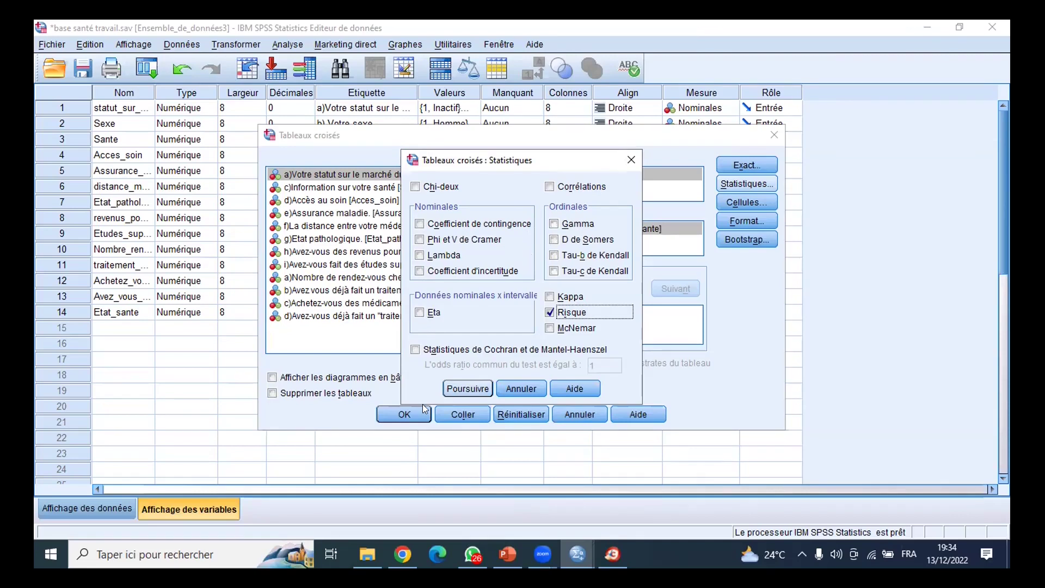
left_click(411, 412)
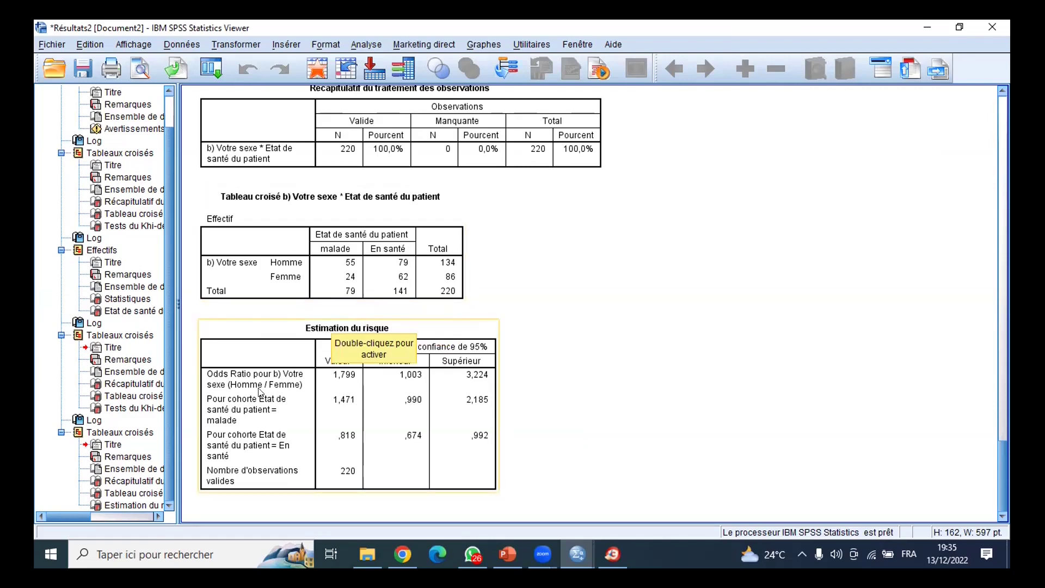
left_click(510, 242)
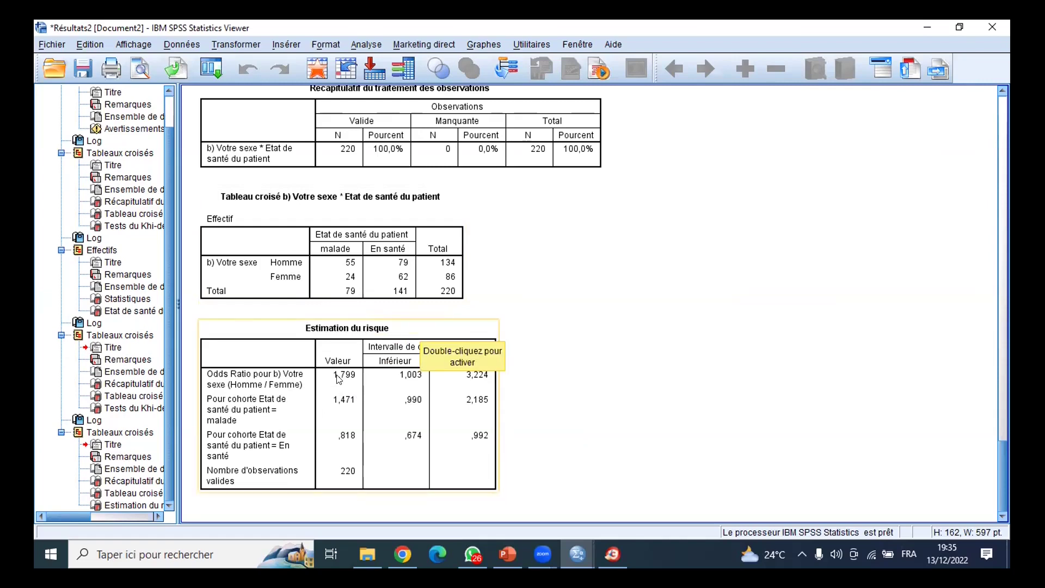
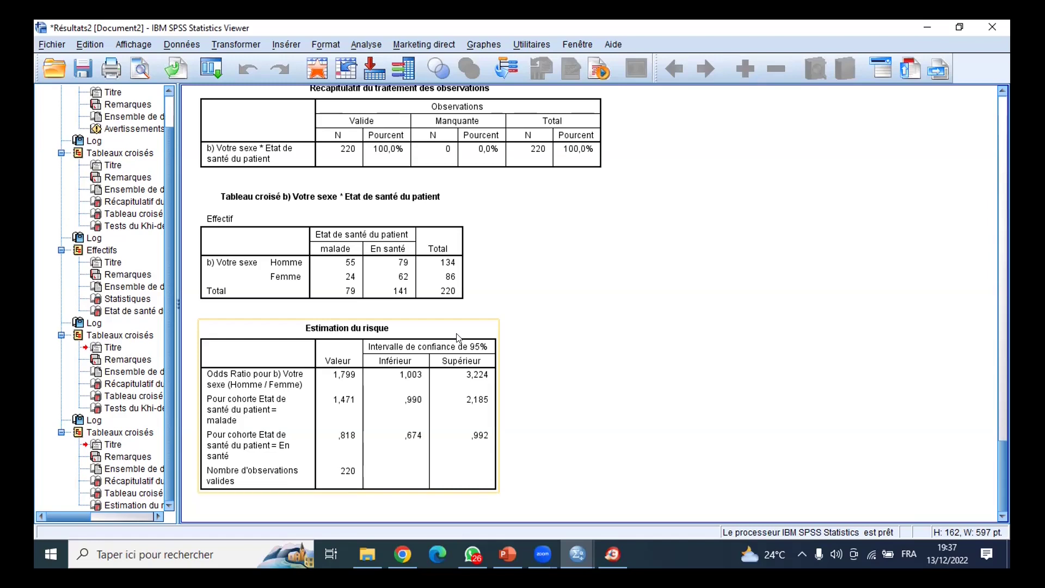
Step: In the base santé travail data editor, widen the Etiquette column and view the value labels of the care-income question (variable 8)
left_click(542, 554)
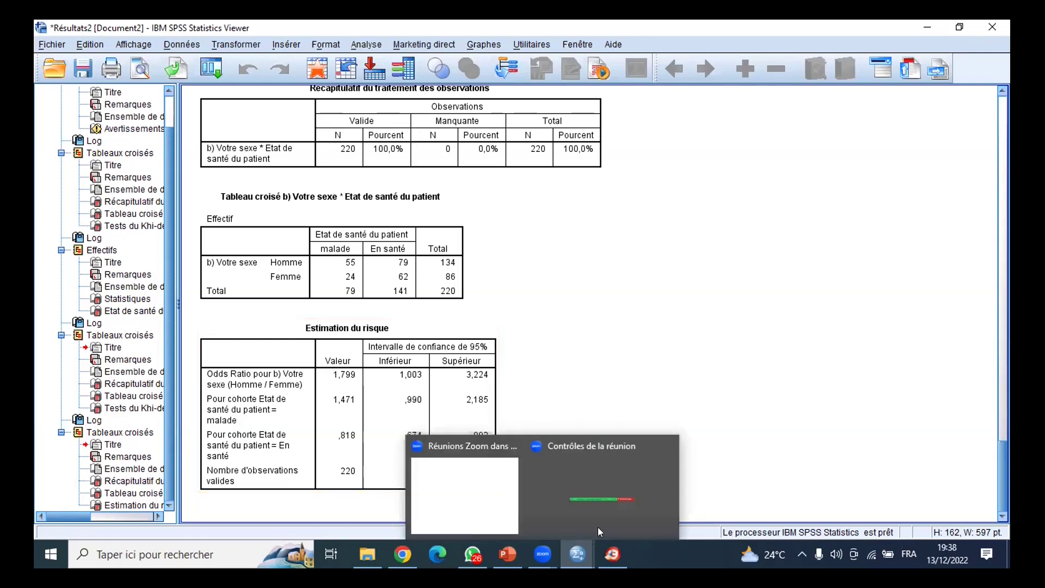
mouse_move(577, 554)
left_click(719, 490)
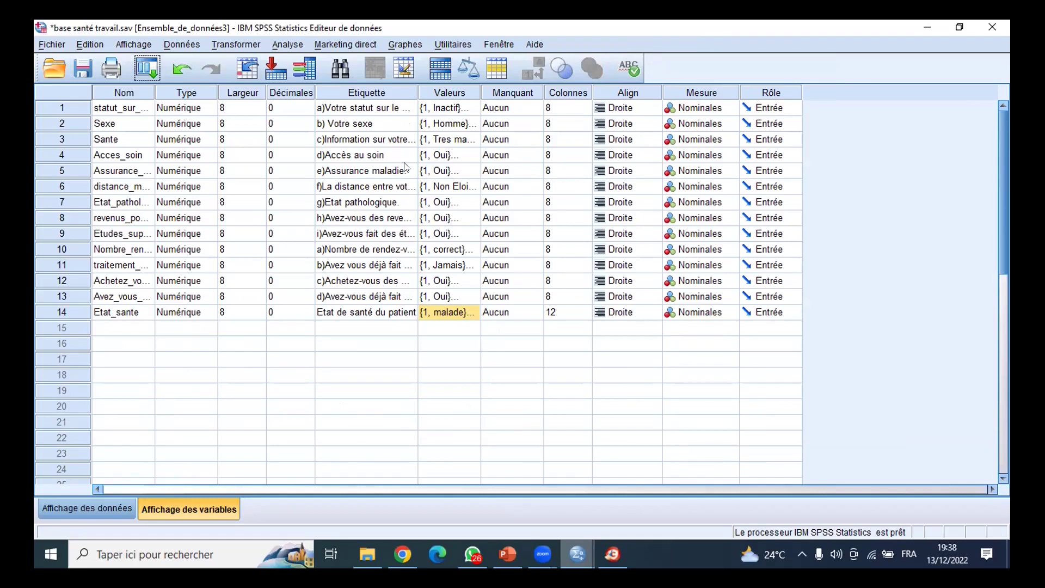
left_click_drag(418, 93, 585, 92)
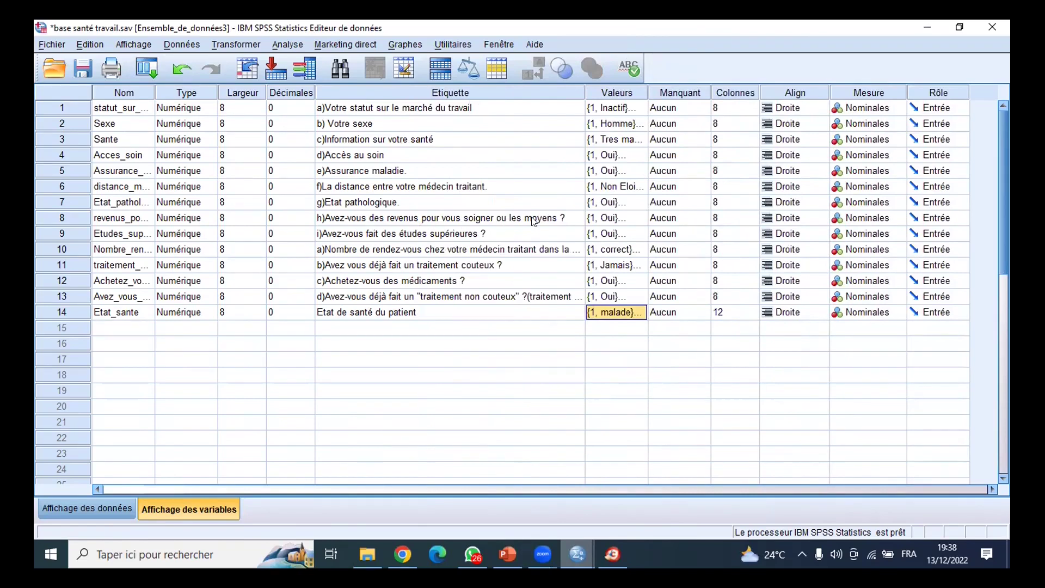
left_click(642, 220)
left_click(643, 219)
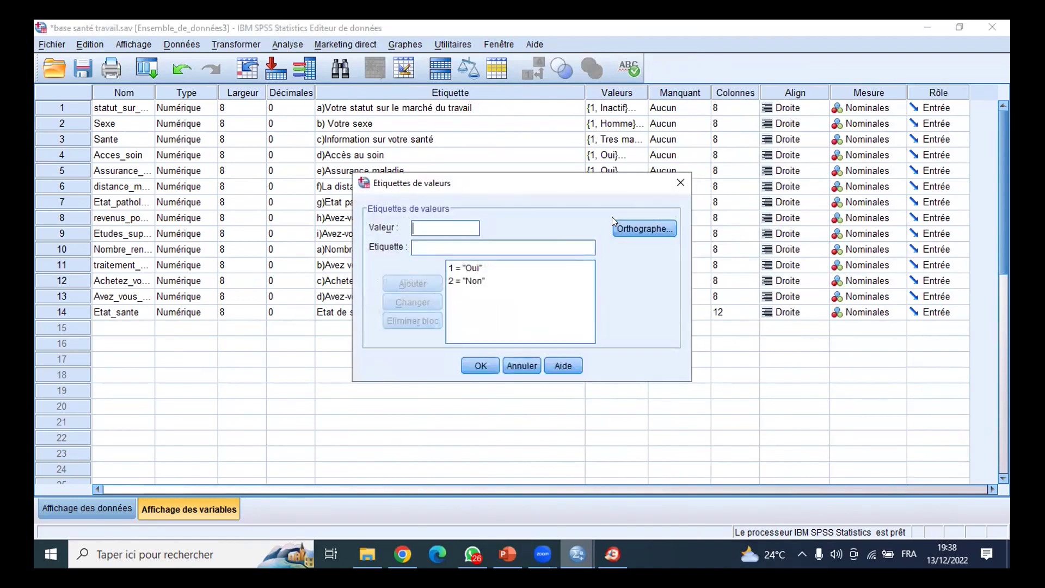
left_click(680, 183)
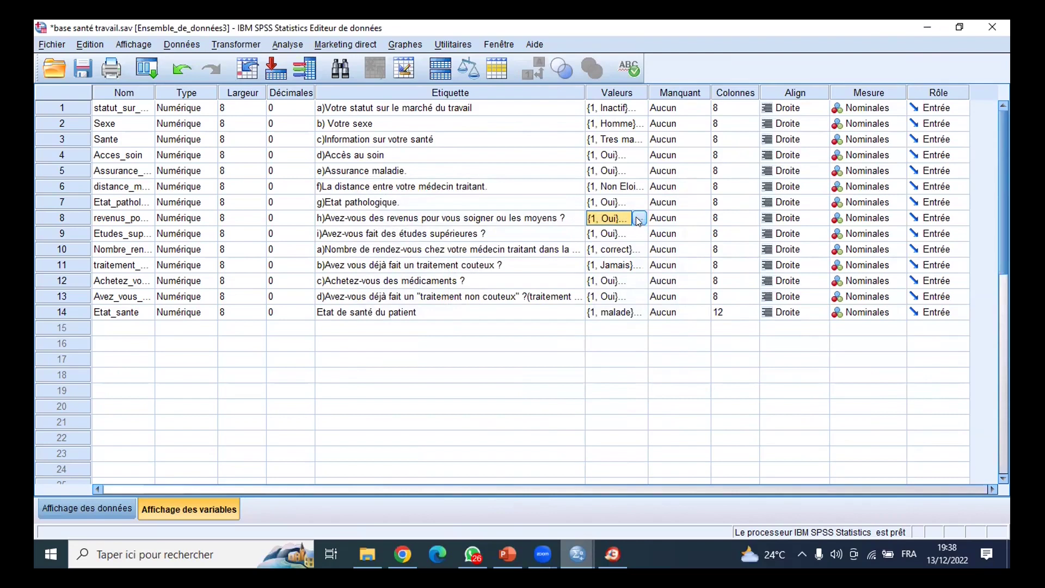
Step: Replace Sexe with the question "h)Avez-vous des revenus pour vous soigner ou les moyens ?" as the crosstab's row variable
key("alt+a")
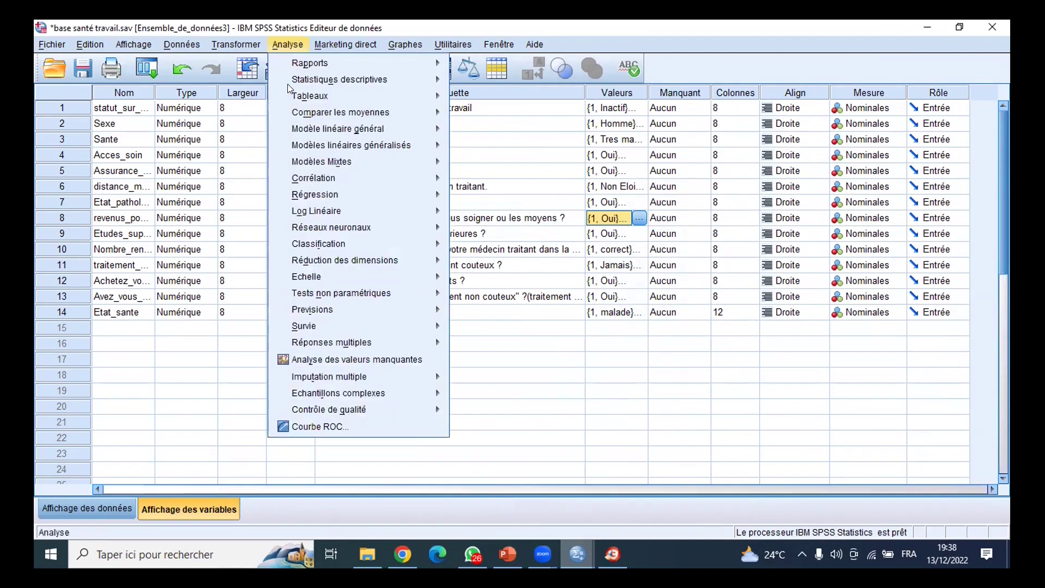
mouse_move(338, 83)
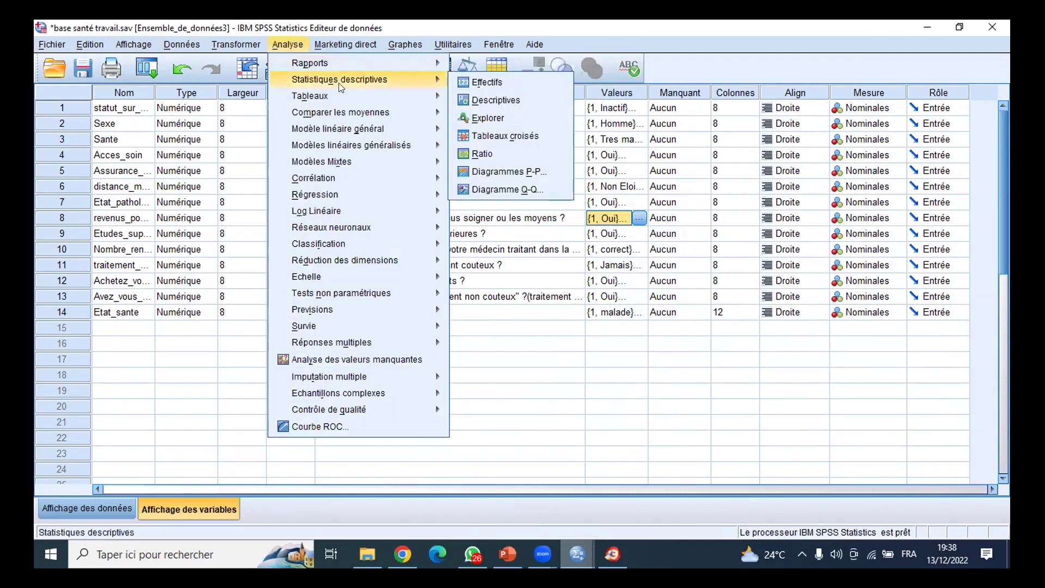
left_click(484, 136)
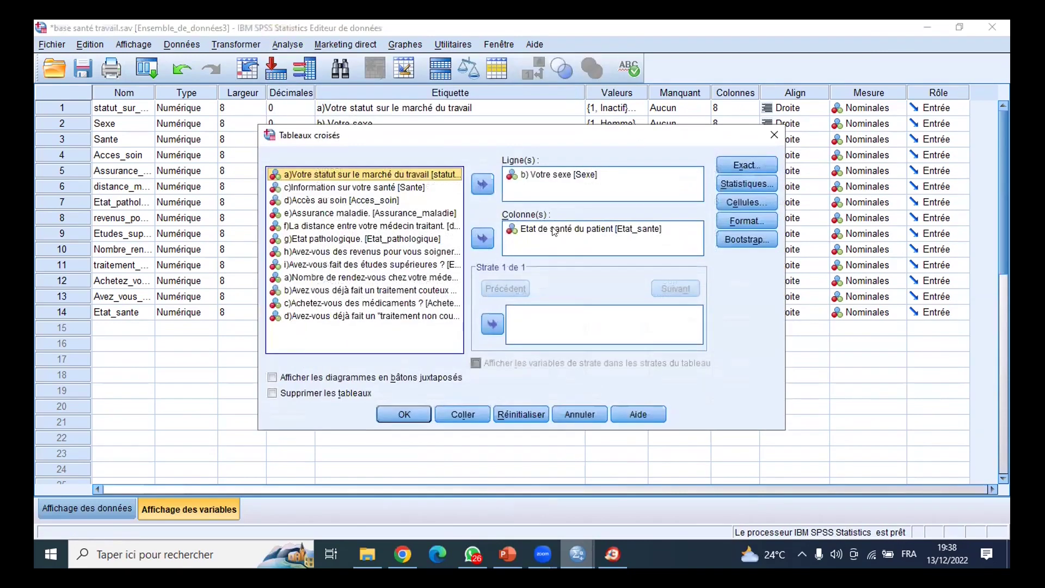
left_click(553, 175)
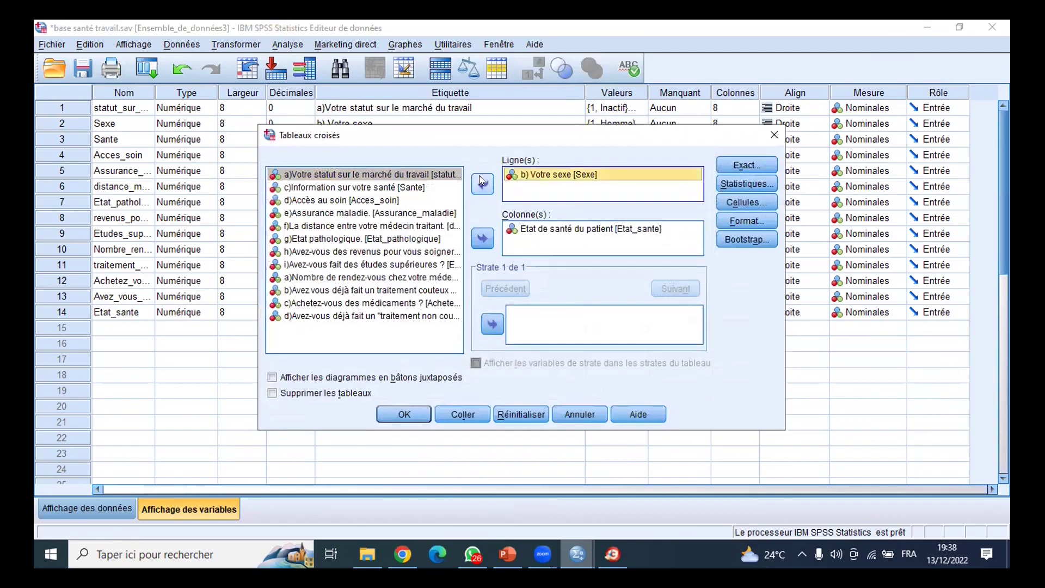
left_click(479, 175)
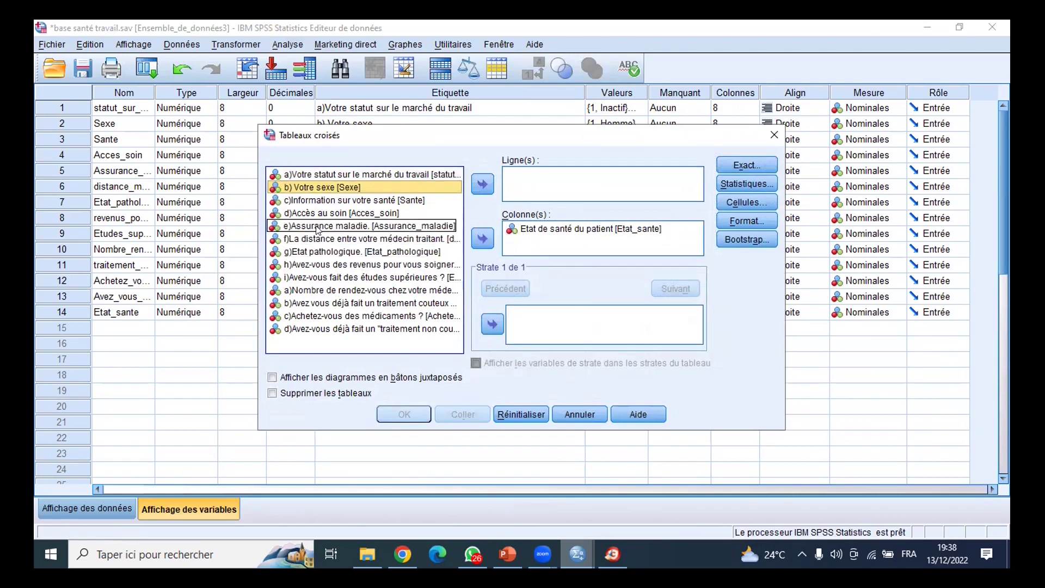
left_click(323, 264)
left_click(482, 184)
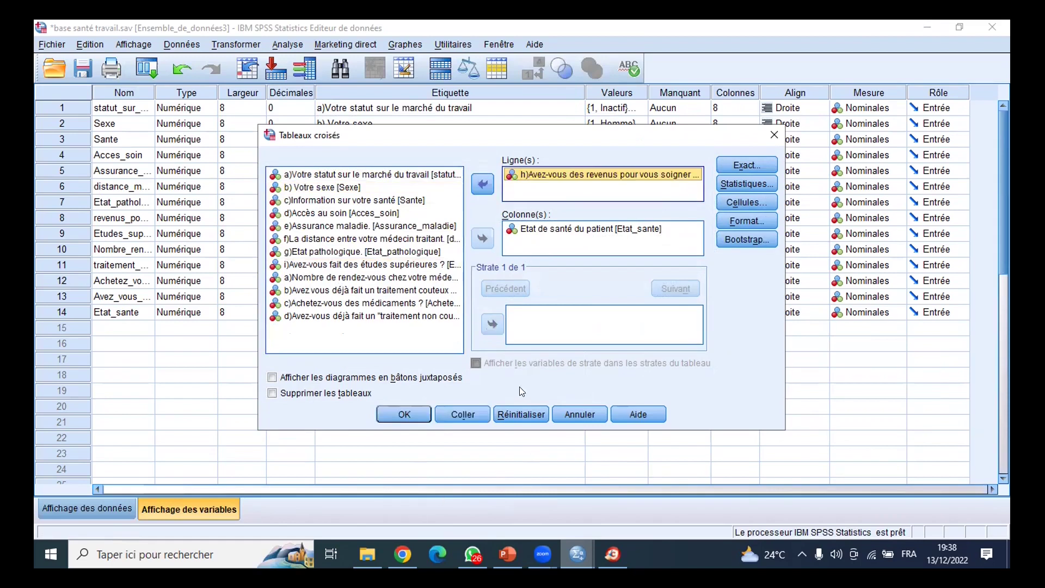
Step: Check that Risque is selected in the crosstab statistics and run the care-income by Etat_sante crosstab
left_click(740, 184)
left_click(566, 313)
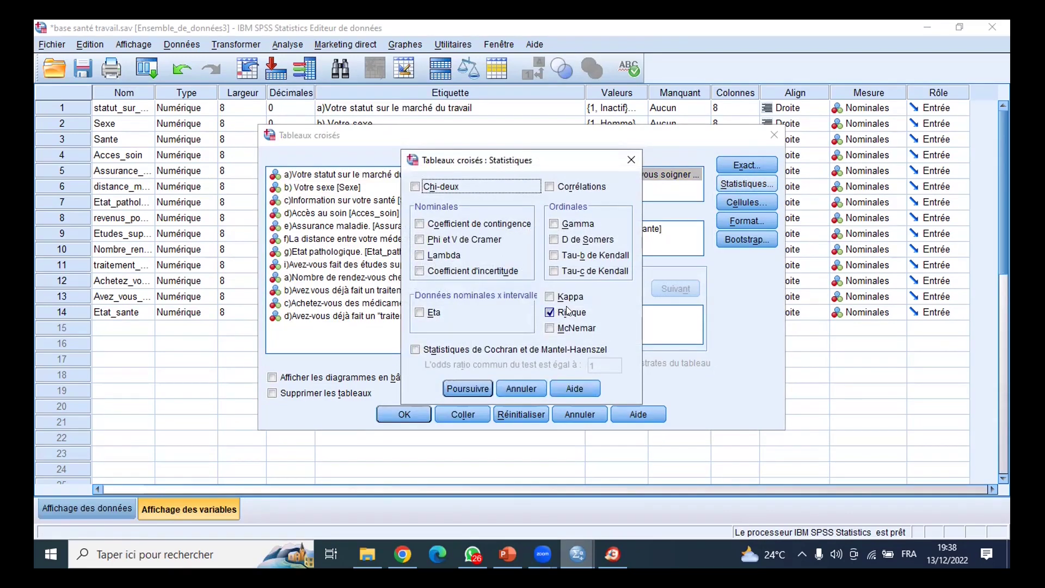
left_click(469, 388)
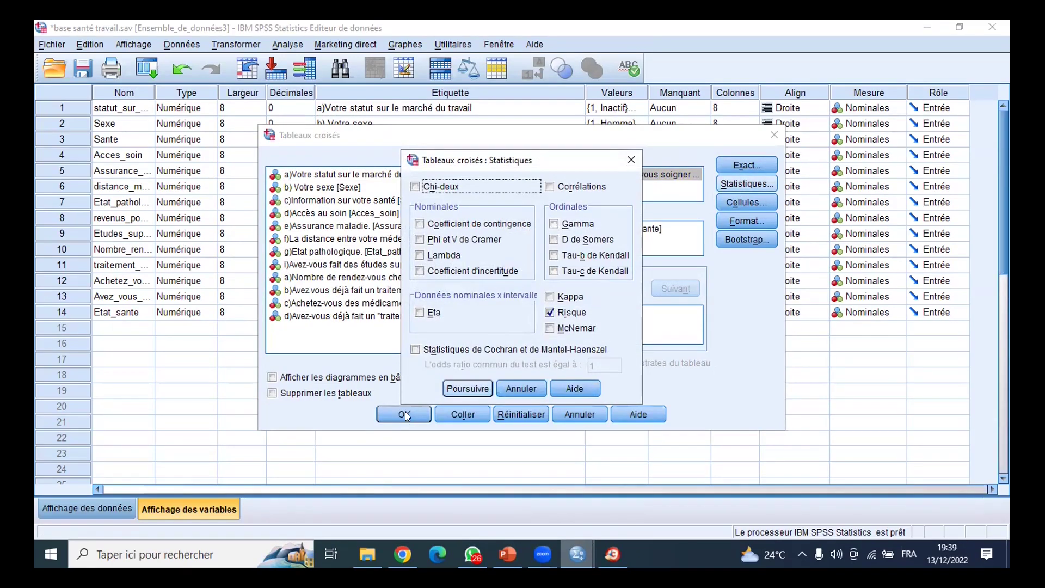
left_click(404, 413)
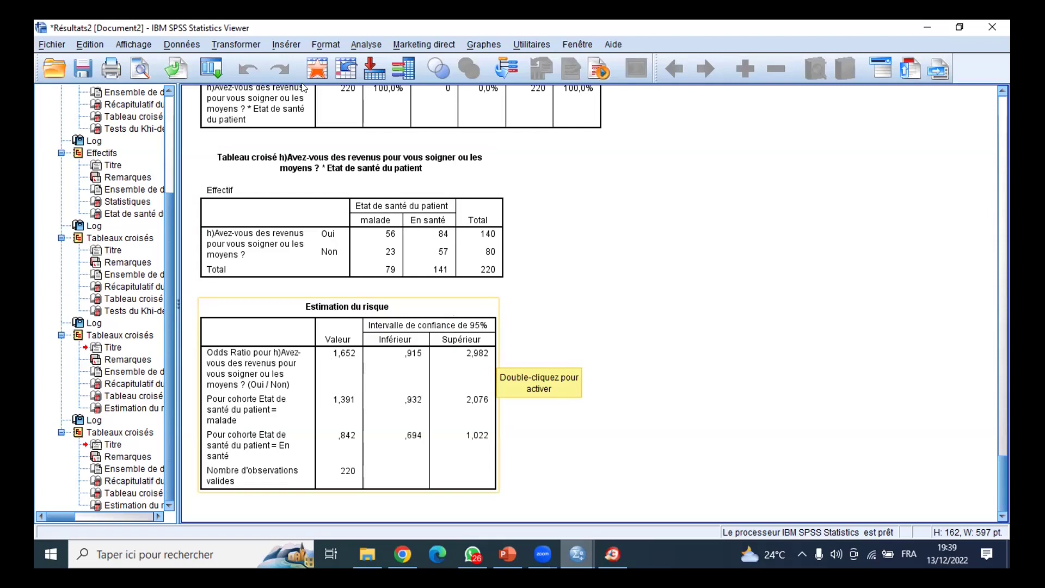
Step: Rerun the care-income by Etat_sante crosstab with Chi-deux on and Risque off, and examine the Pearson significance
key("alt+a")
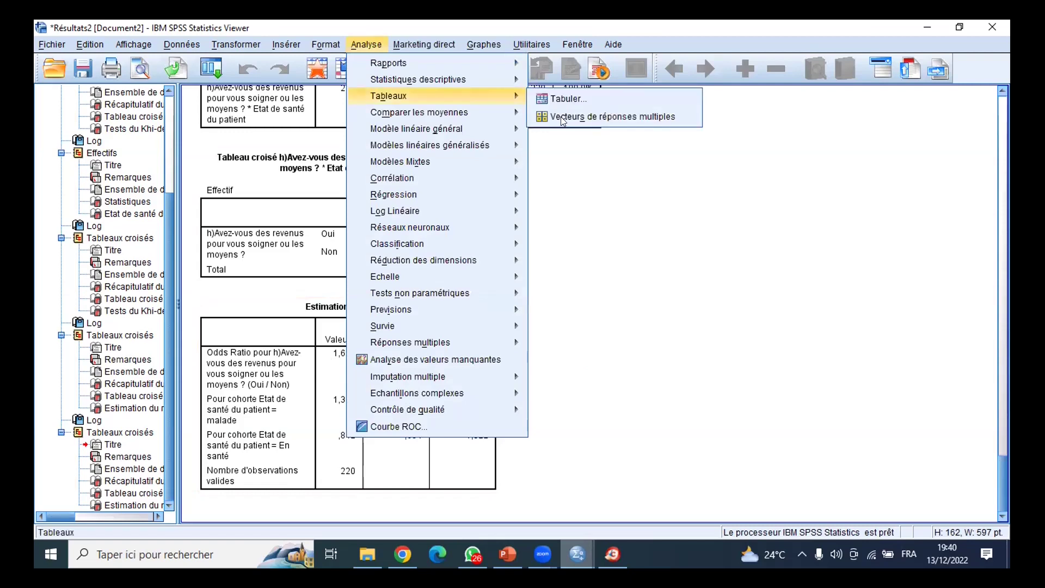
mouse_move(468, 79)
left_click(577, 137)
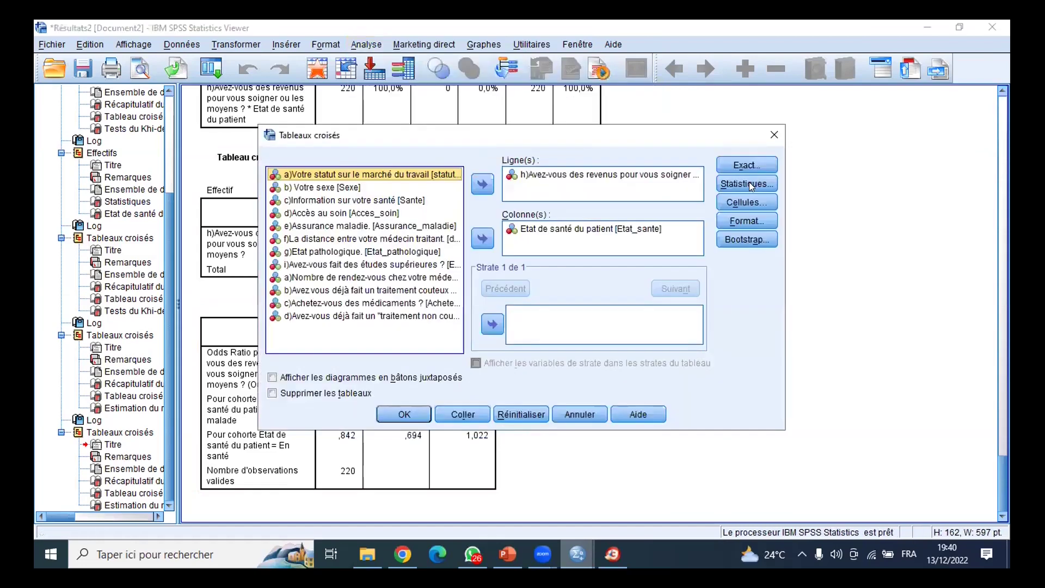
left_click(751, 188)
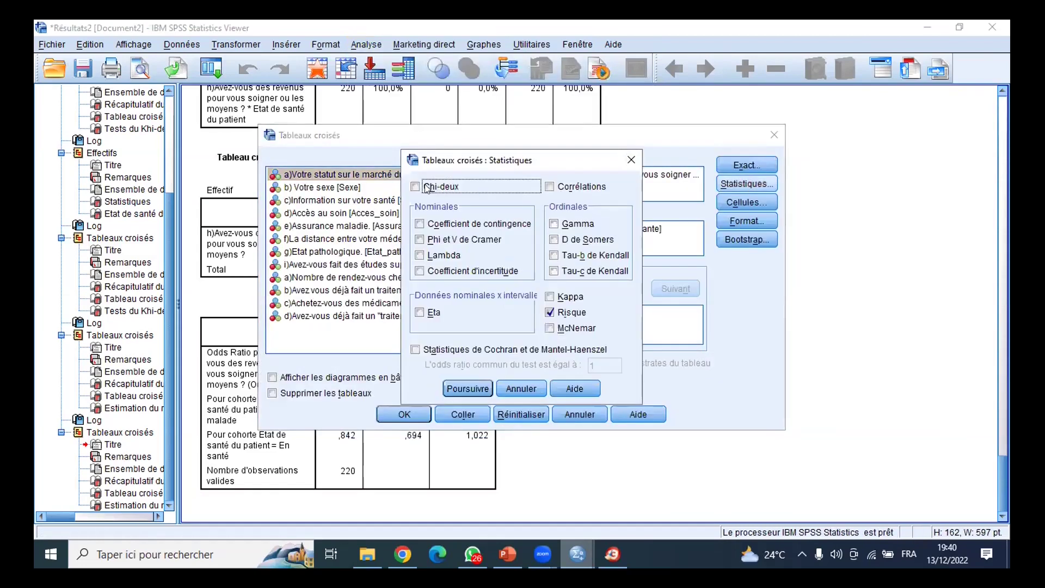
left_click(416, 187)
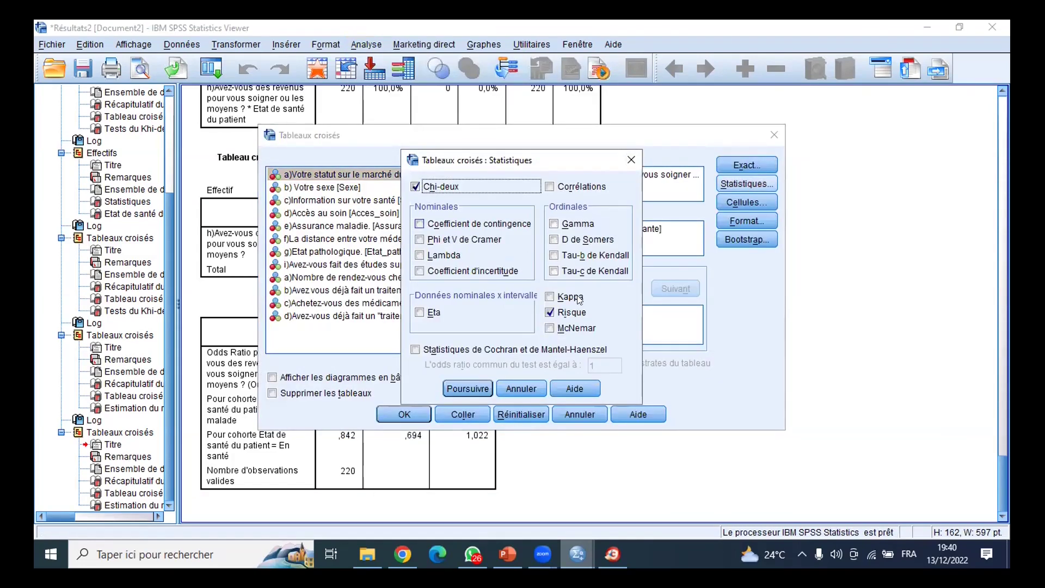
left_click(549, 312)
left_click(404, 419)
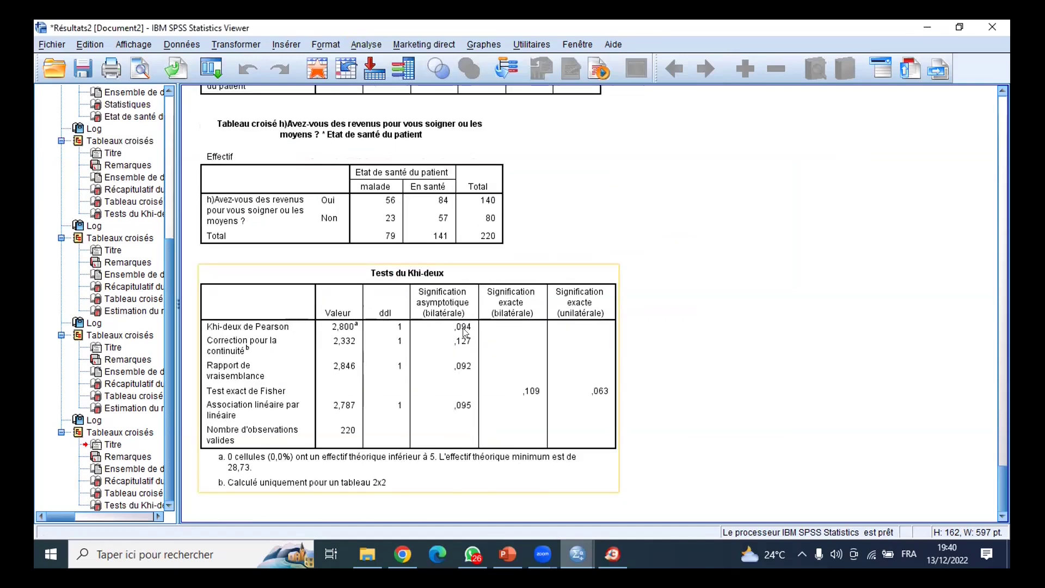
left_click(294, 201)
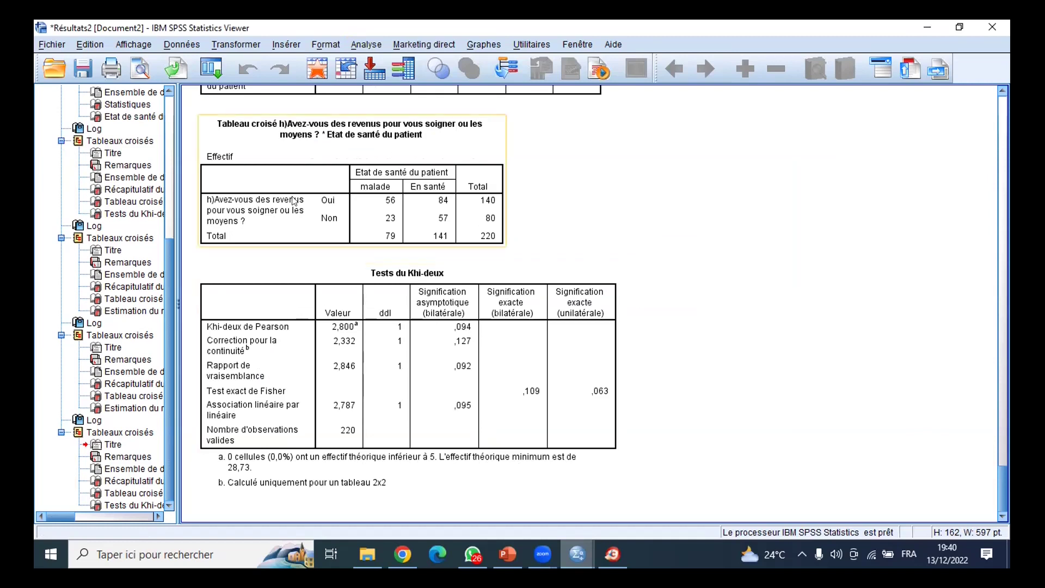
left_click(464, 328)
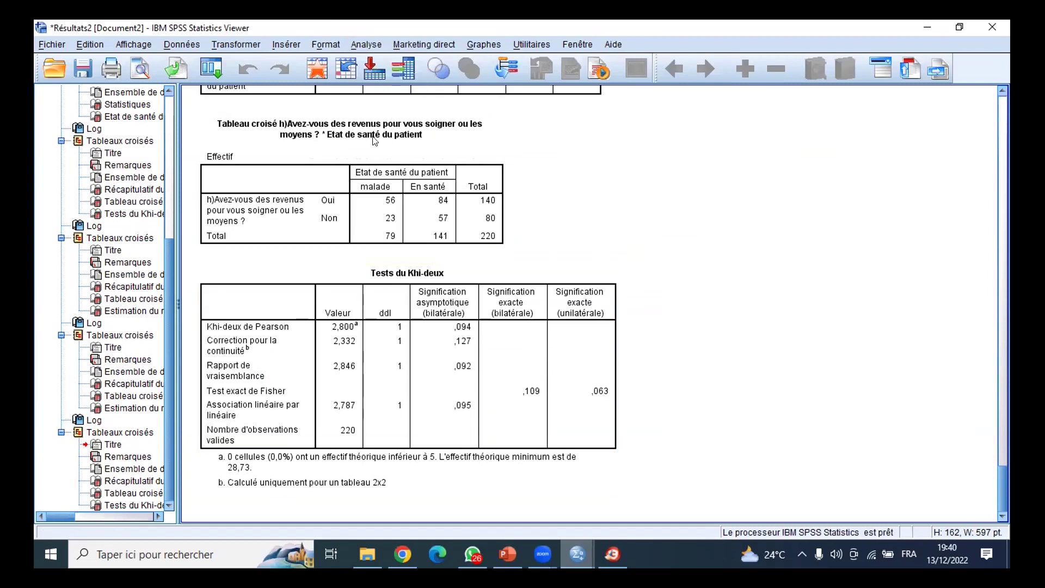
left_click(366, 44)
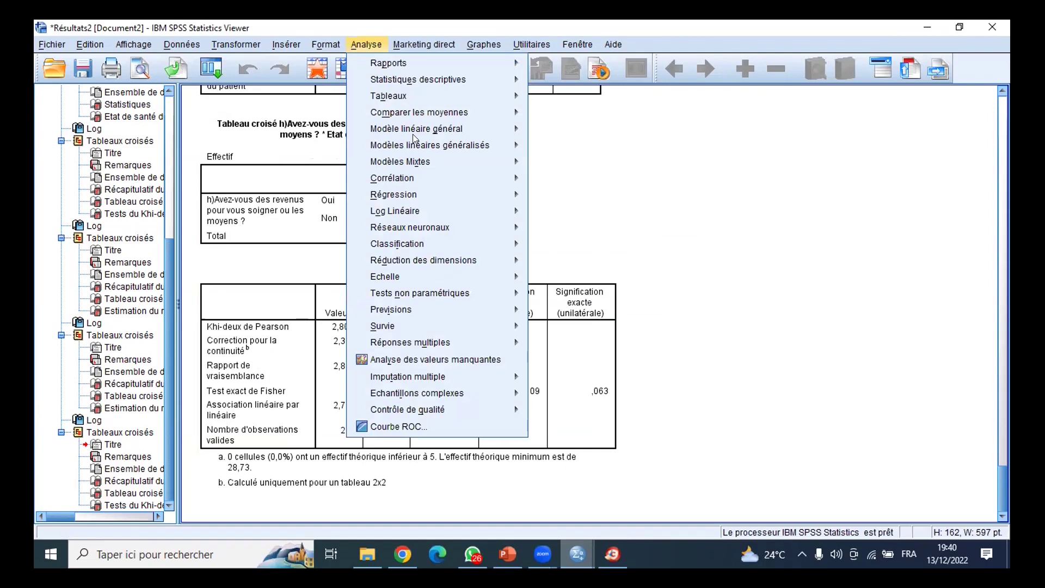
key("b")
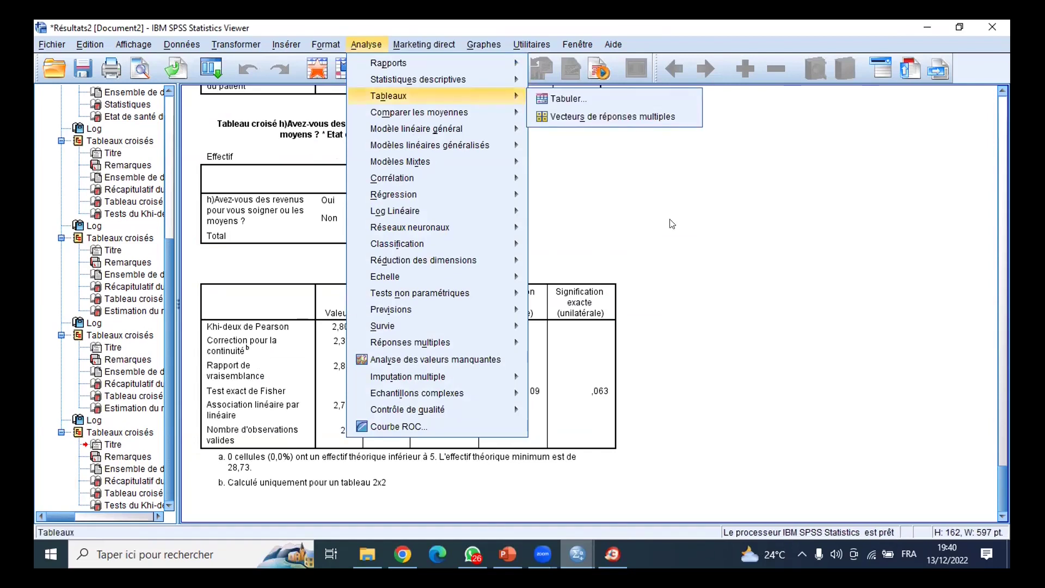
left_click(552, 175)
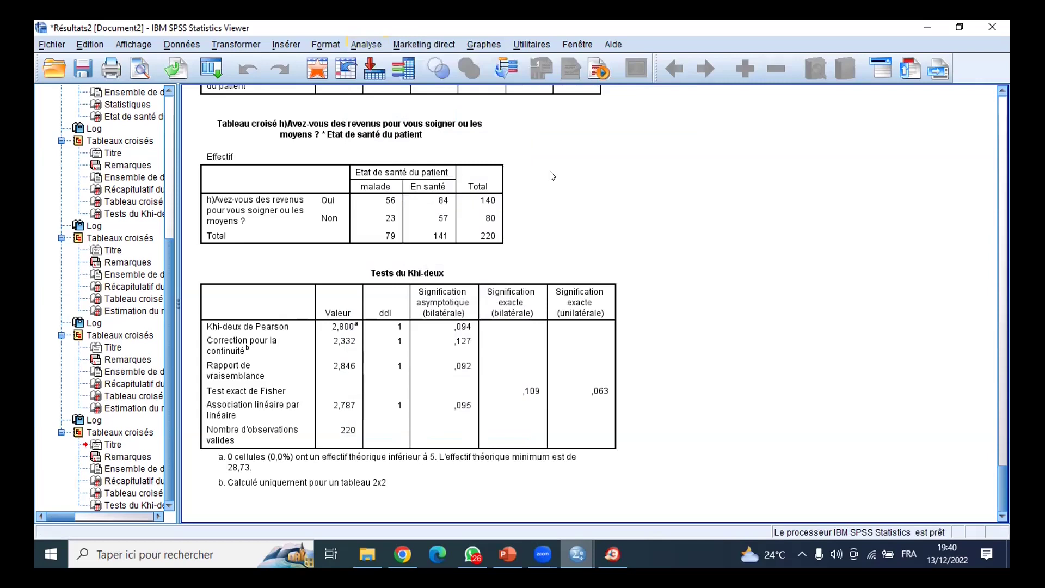
key("alt+a")
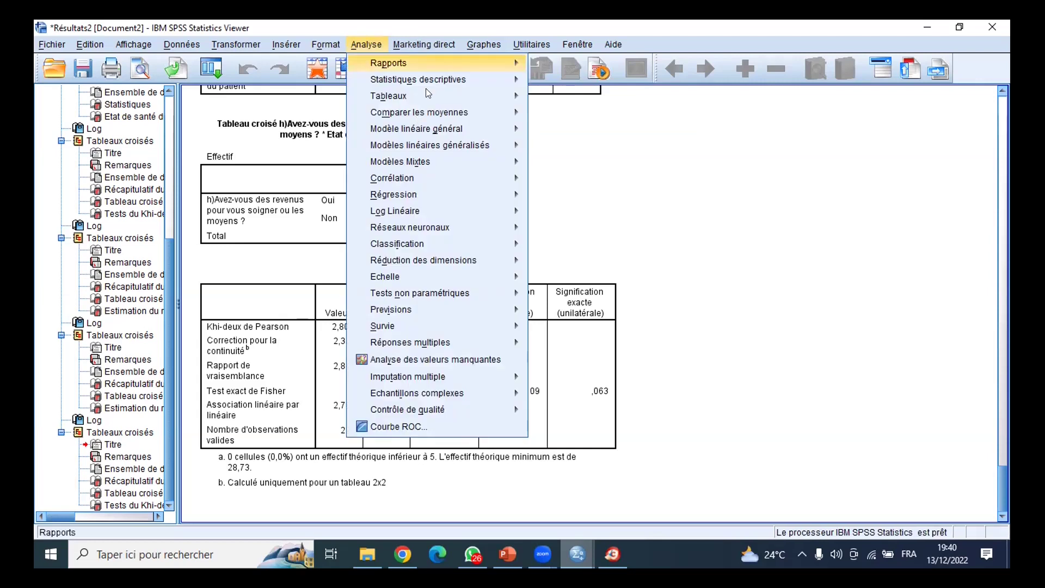
key("Down")
left_click(562, 136)
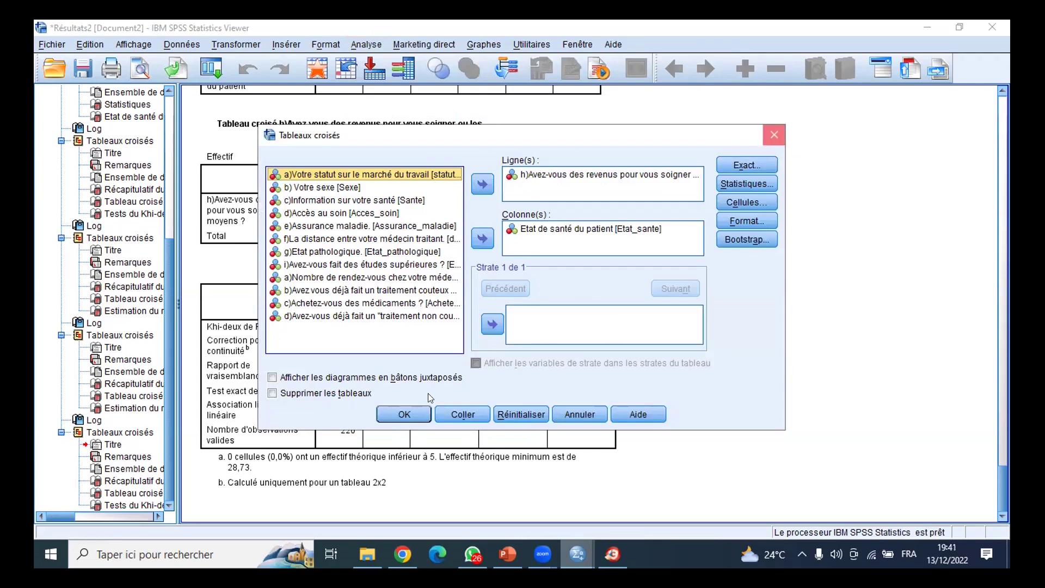
key("Escape")
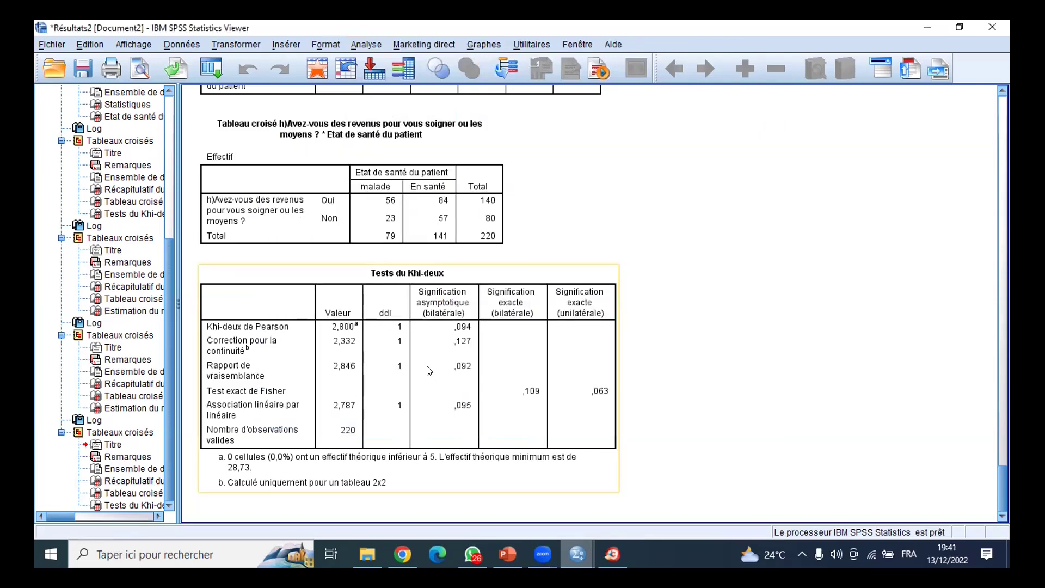
Step: Compare the odds ratios and confidence intervals in the risk estimates for care income and for sex
scroll(429, 370, "up", 3)
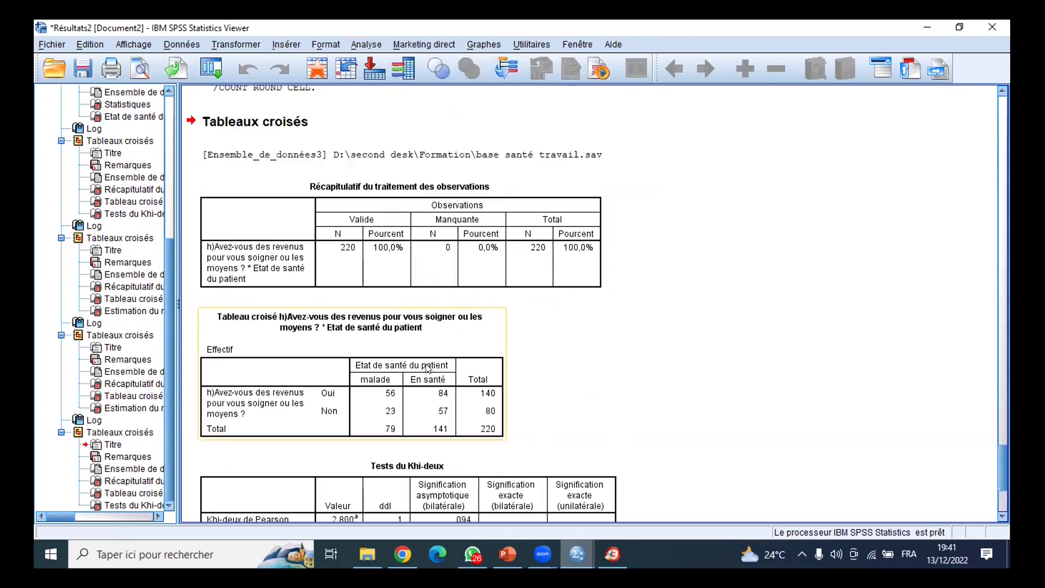
scroll(429, 369, "up", 4)
scroll(279, 304, "up", 2)
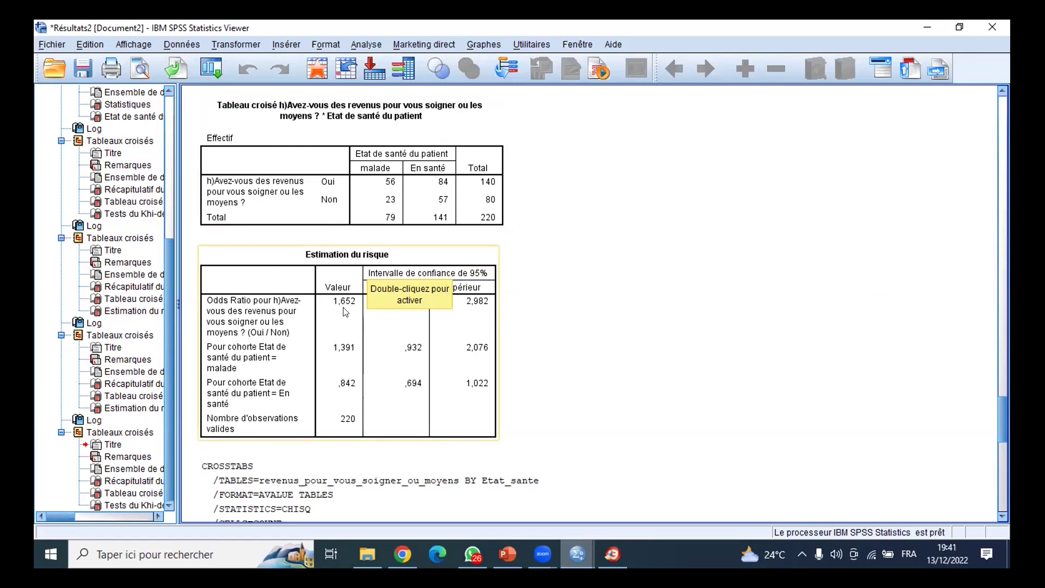
scroll(340, 309, "up", 15)
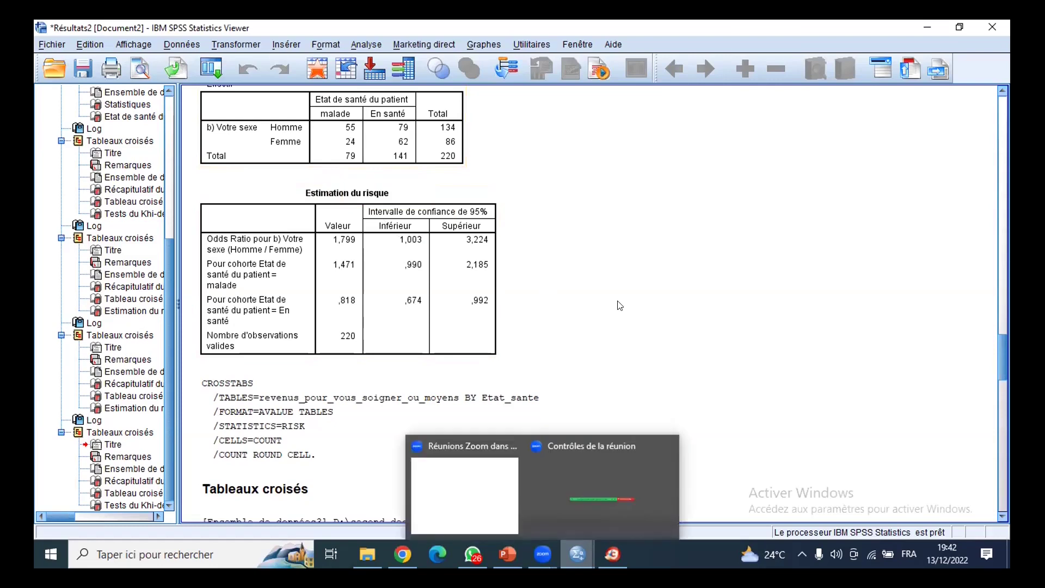
Step: Check the value labels of Etat_sante in the data editor and return to the Sexe risk estimates in the output
key("alt+Tab")
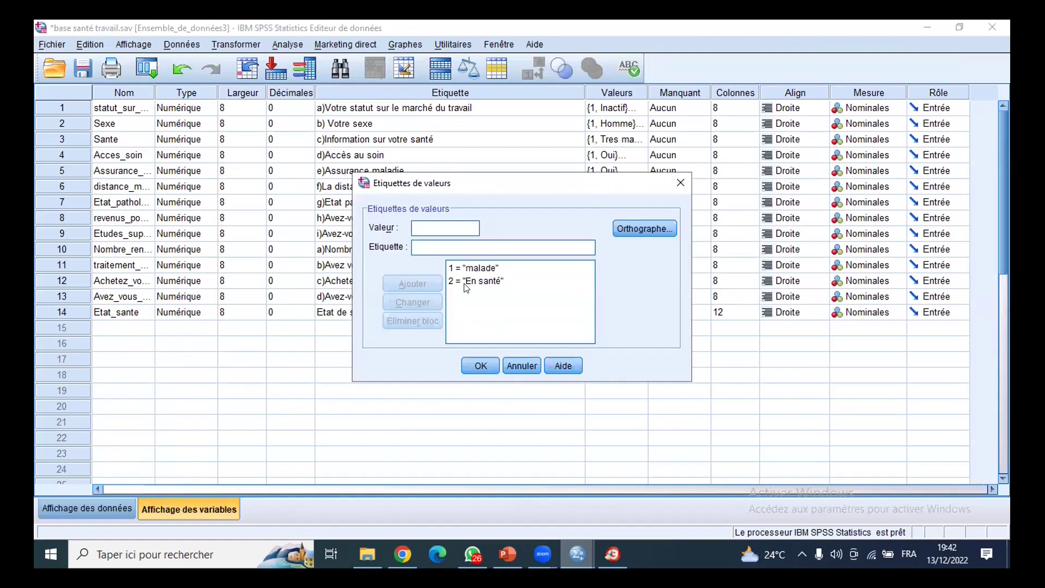
left_click(466, 283)
left_click(681, 182)
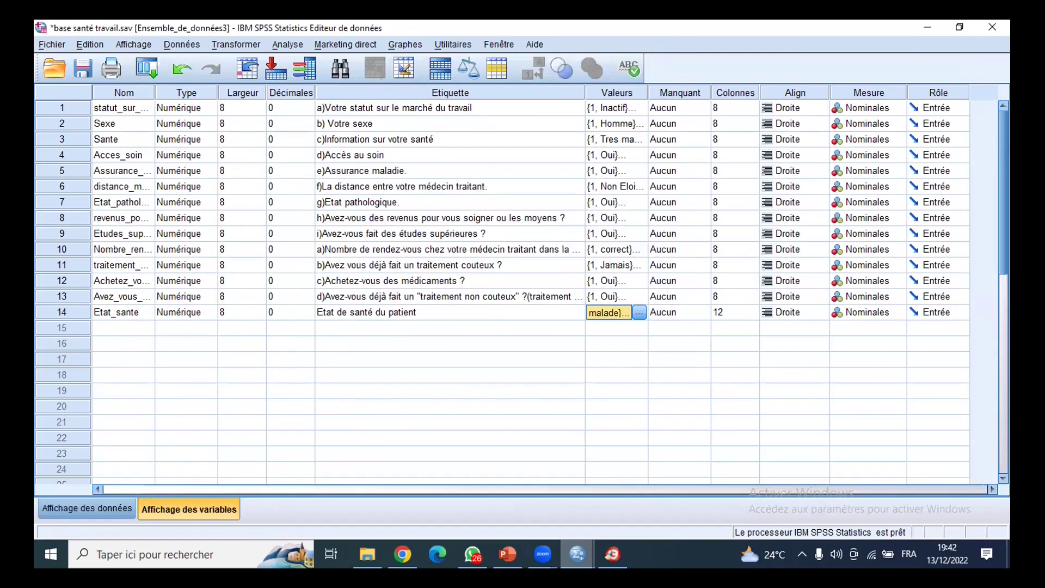
mouse_move(612, 554)
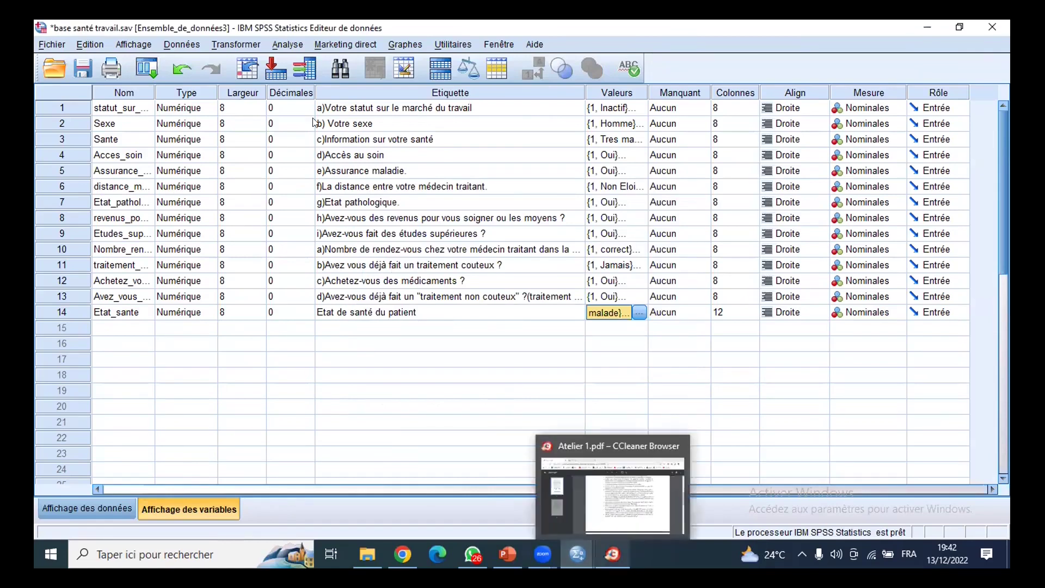
key("alt+Tab")
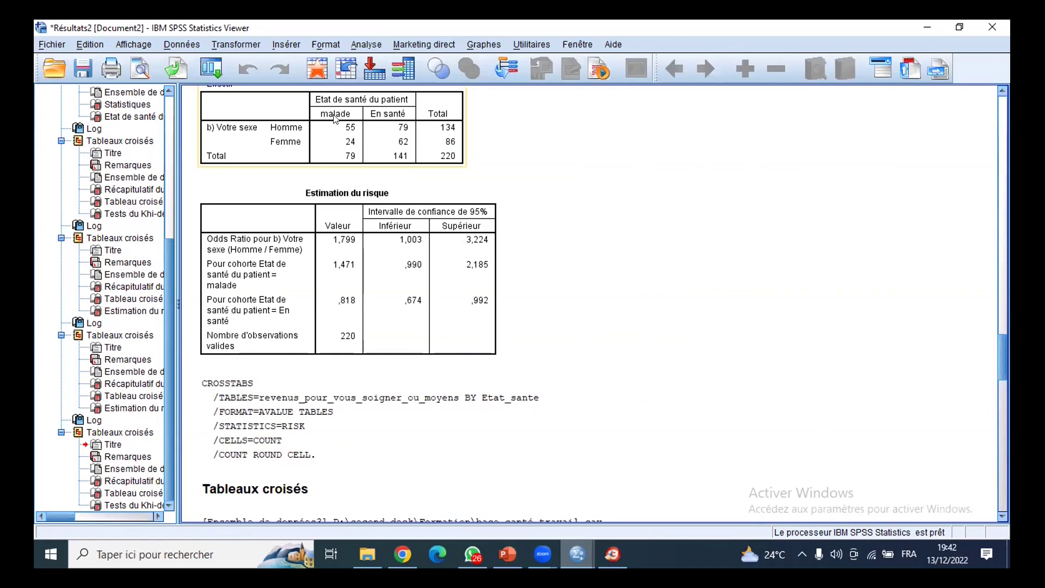
Step: Examine the crosstab of Votre sexe by Etat de santé du patient together with its odds ratio and 95% confidence interval in the risk estimates
left_click(244, 255)
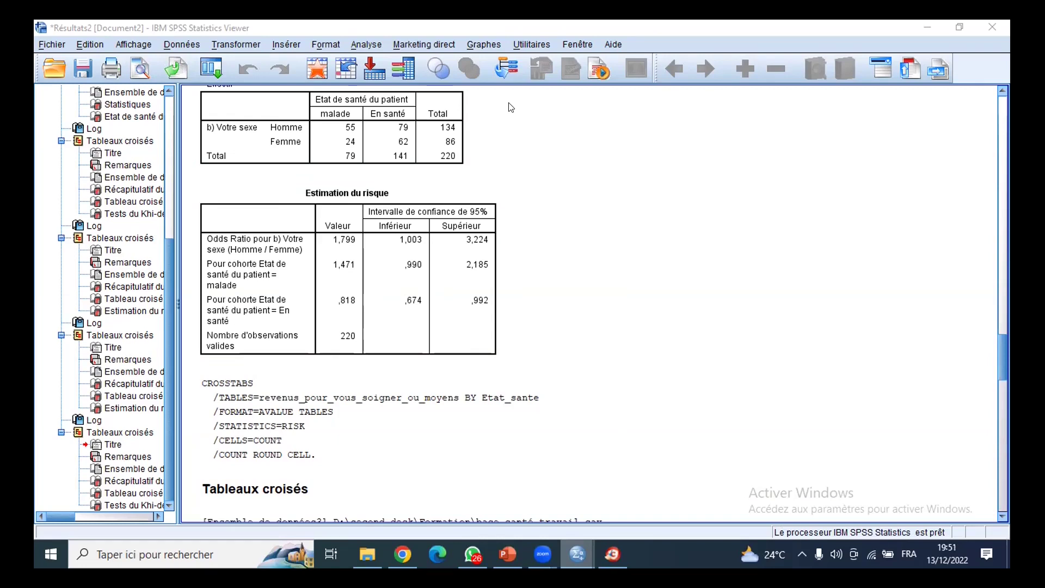
left_click(257, 126)
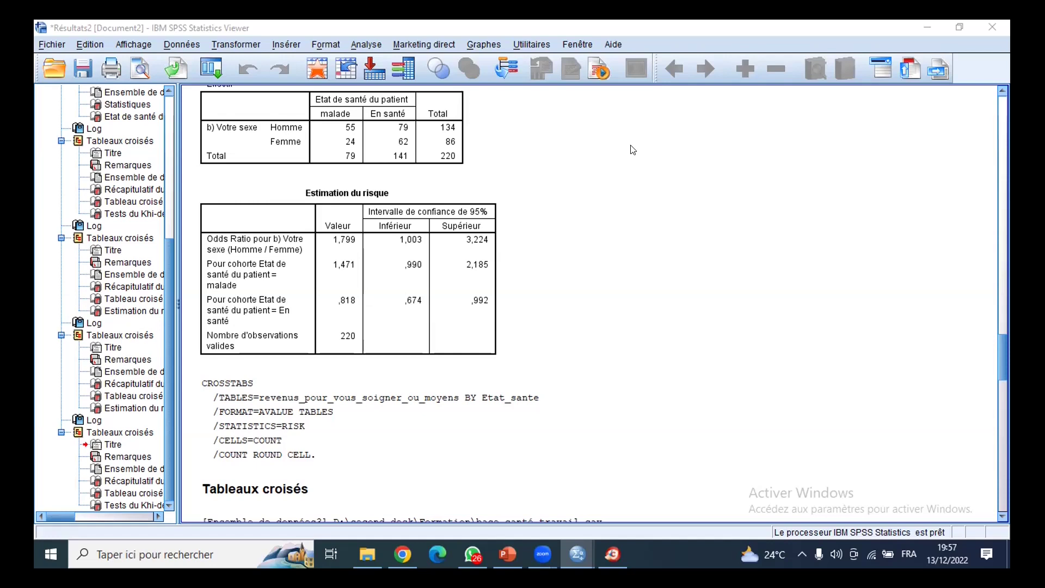
left_click(380, 140)
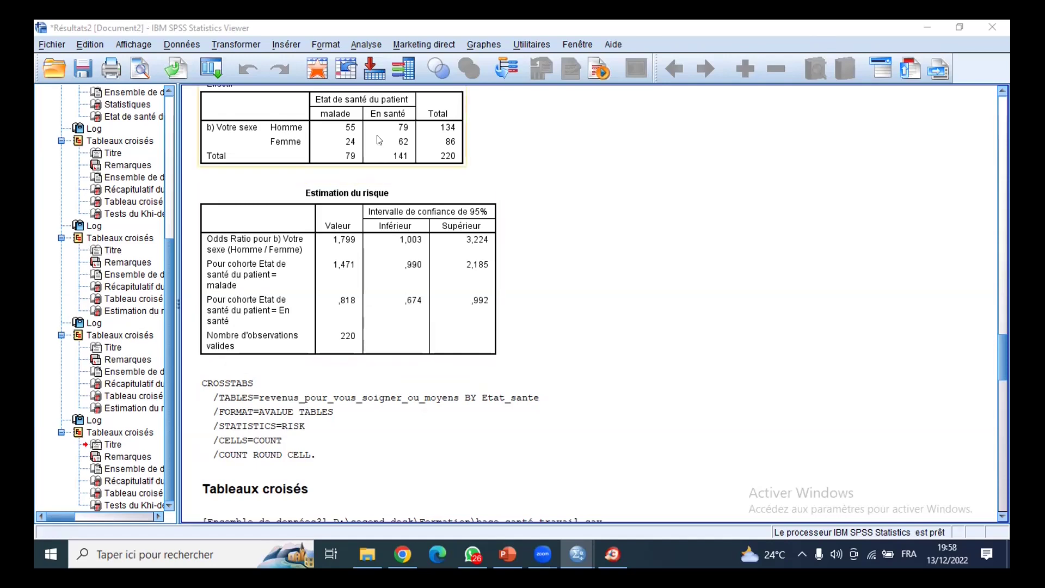
left_click(439, 248)
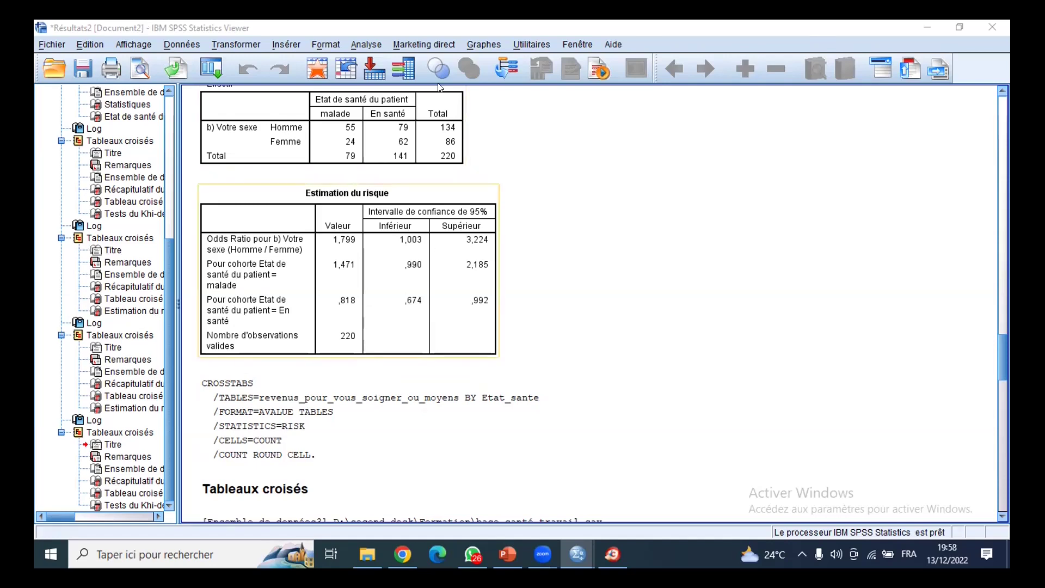
left_click(440, 87)
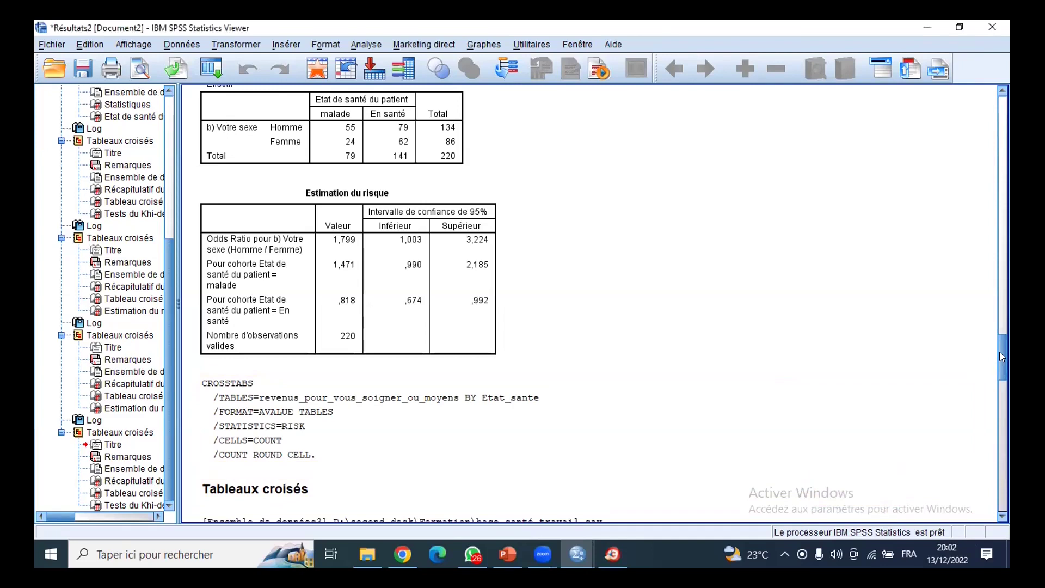
left_click_drag(999, 351, 999, 342)
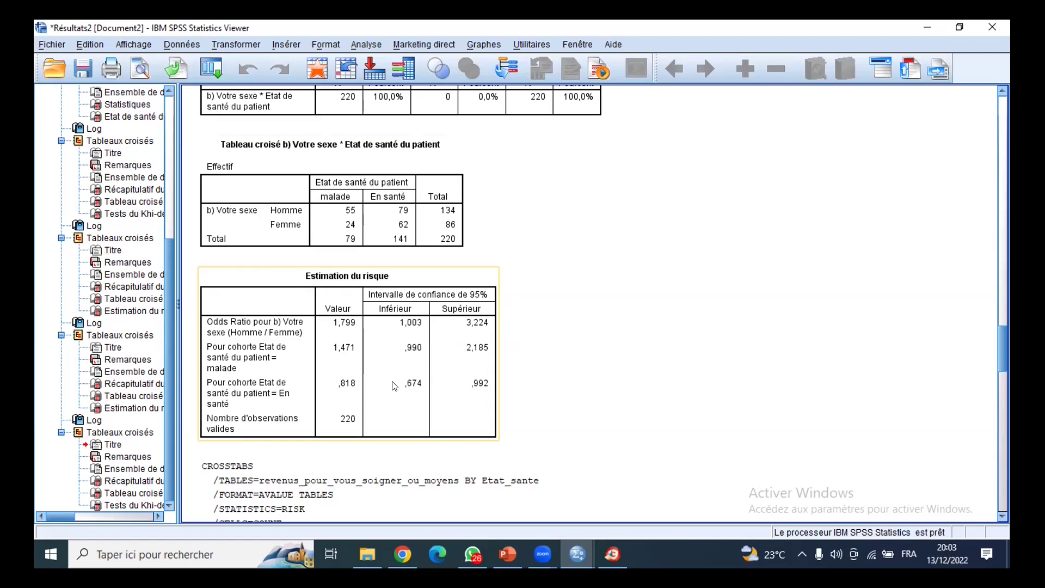
left_click(520, 215)
left_click(431, 233)
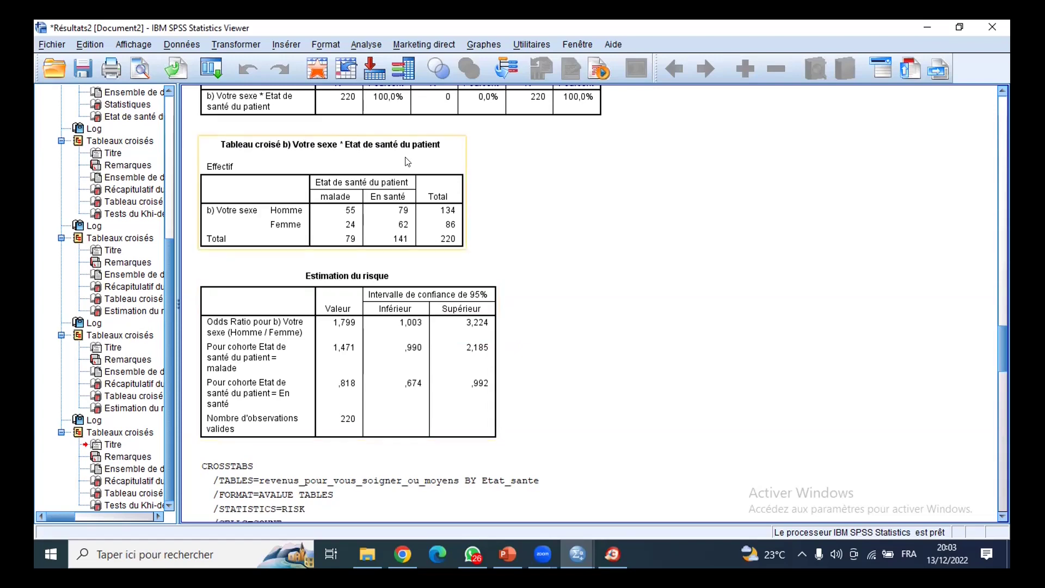
left_click(472, 24)
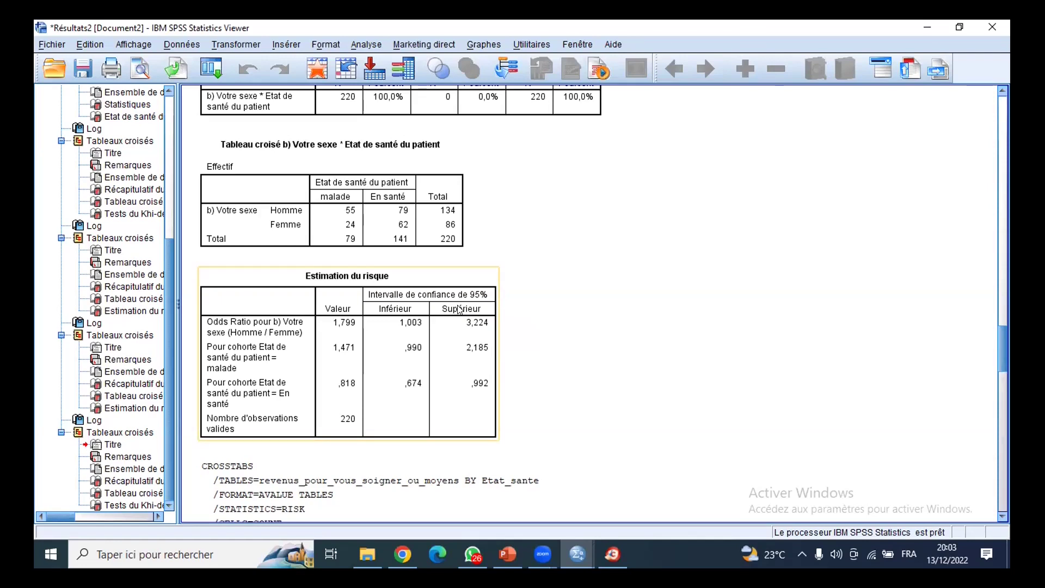
left_click(277, 173)
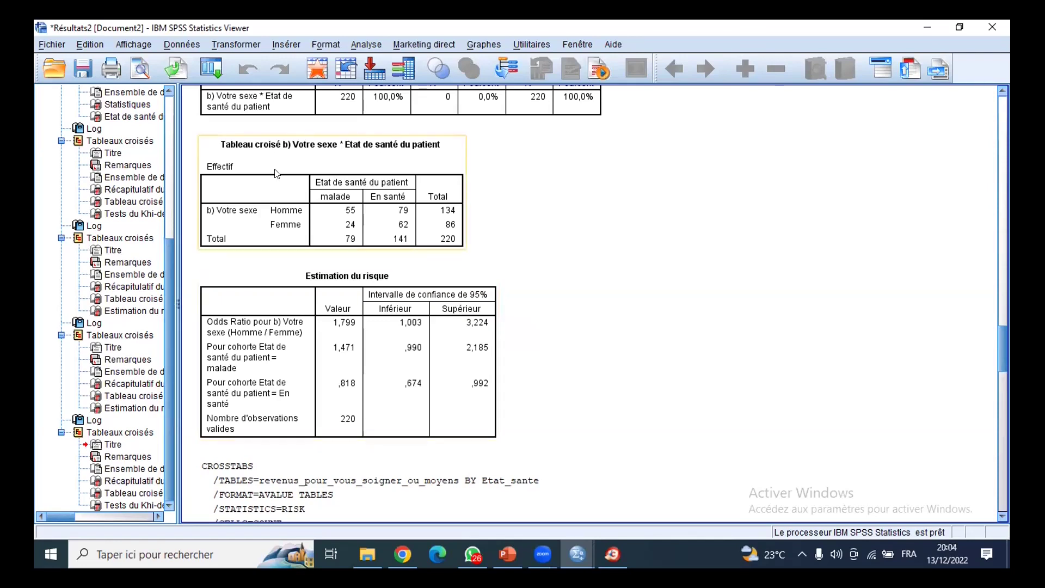